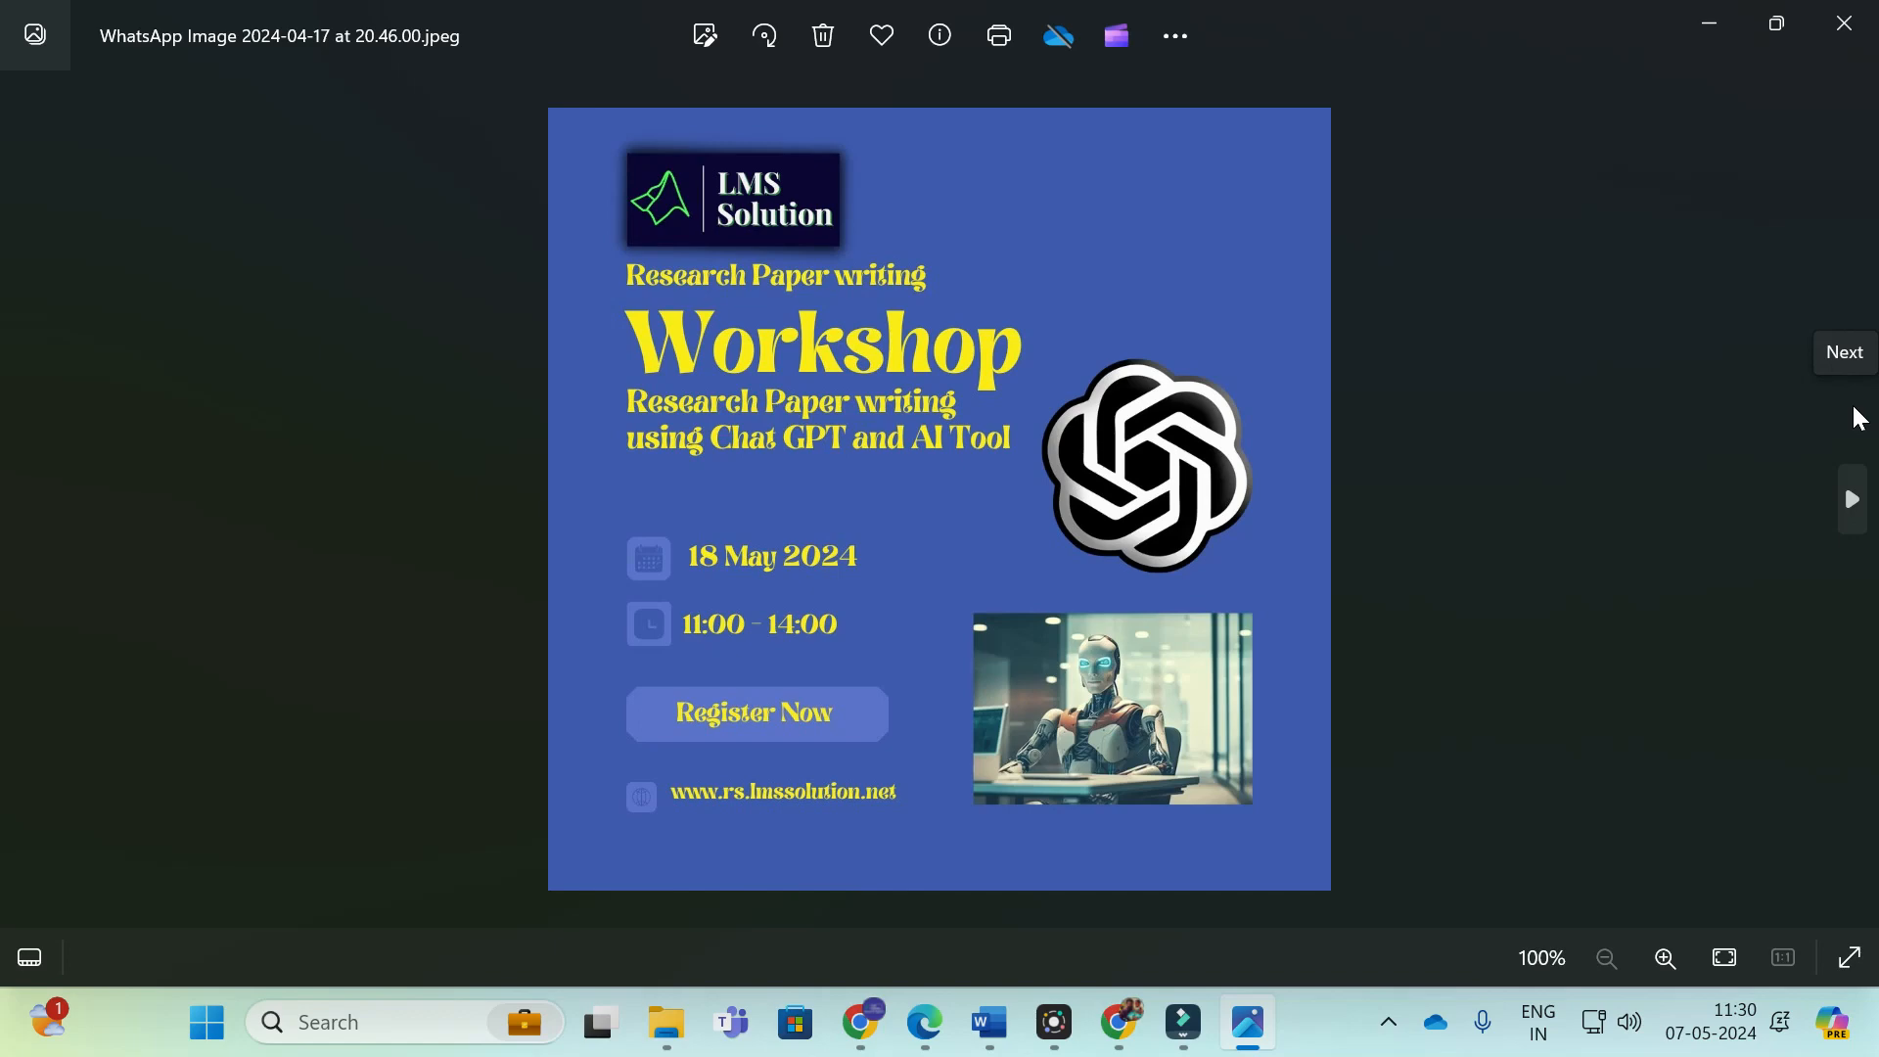
# Step: Switch to Chrome and bring up the Picture to Text Converter page at picturetotext.info
pyautogui.click(925, 1028)
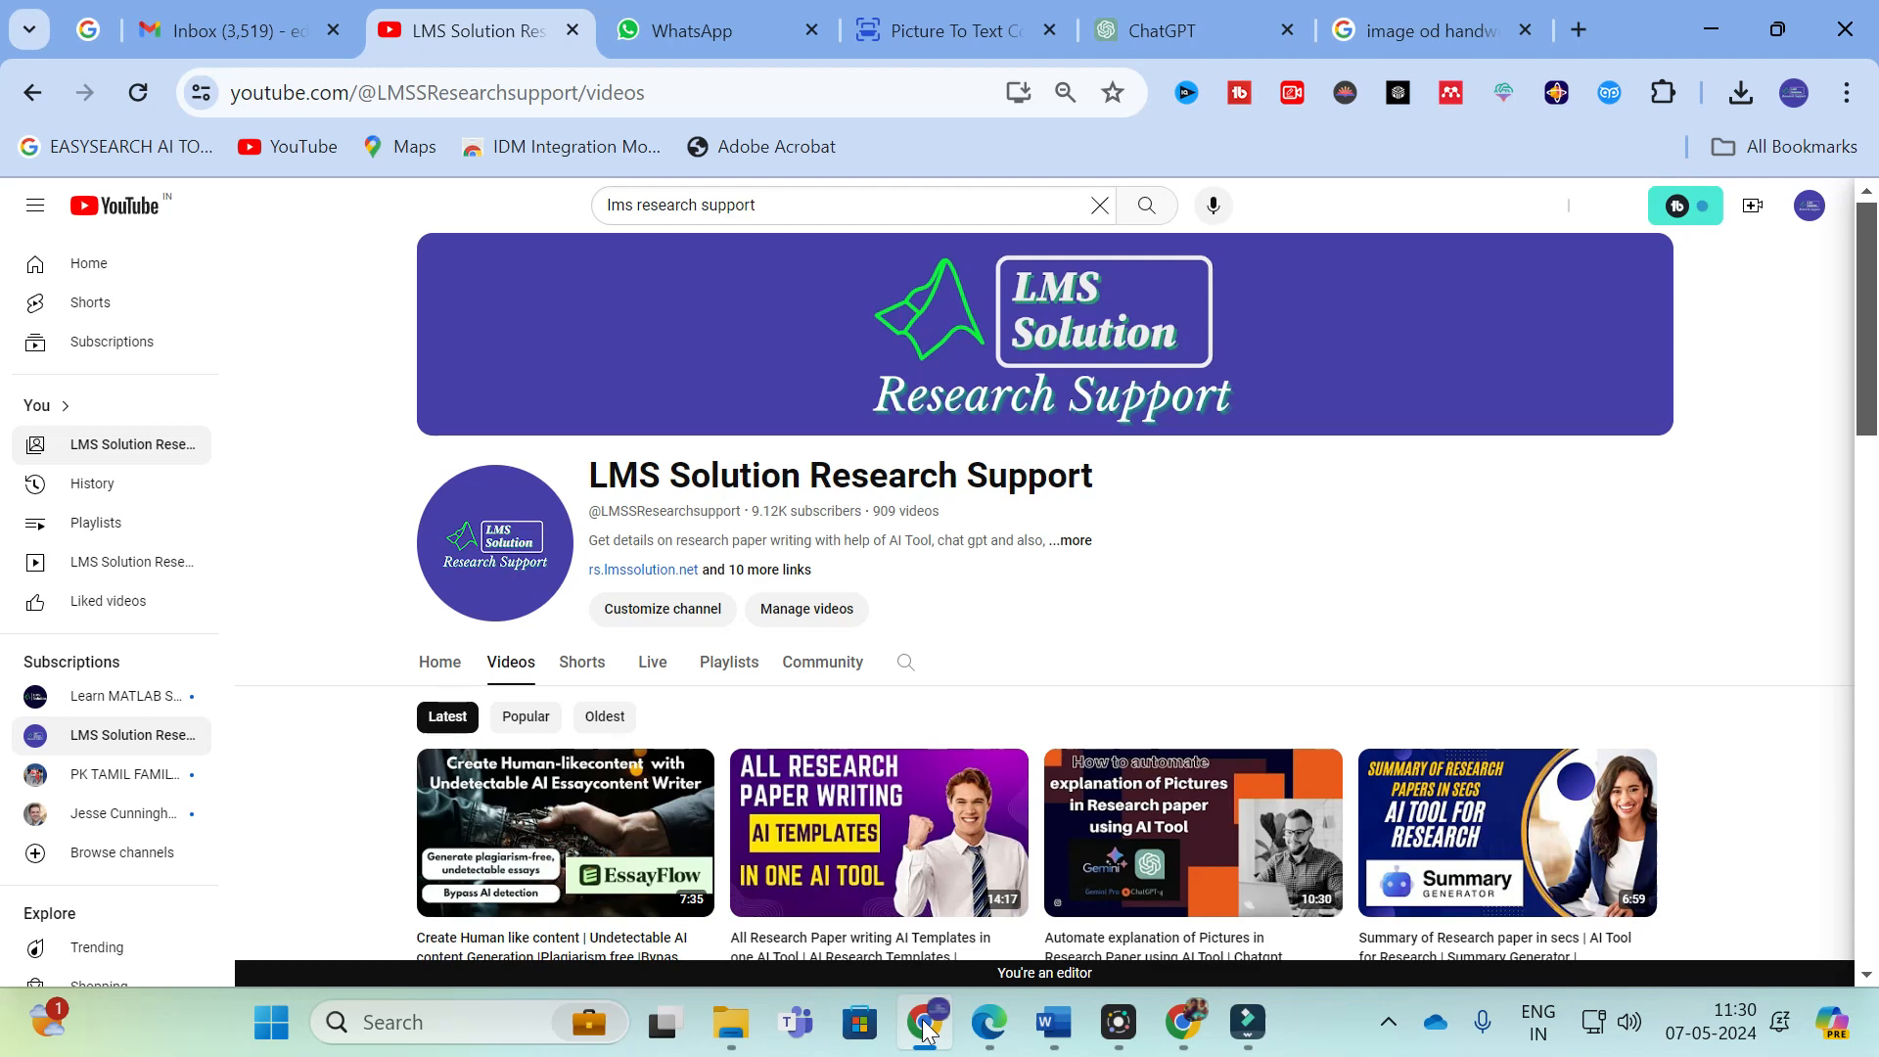
pyautogui.click(956, 16)
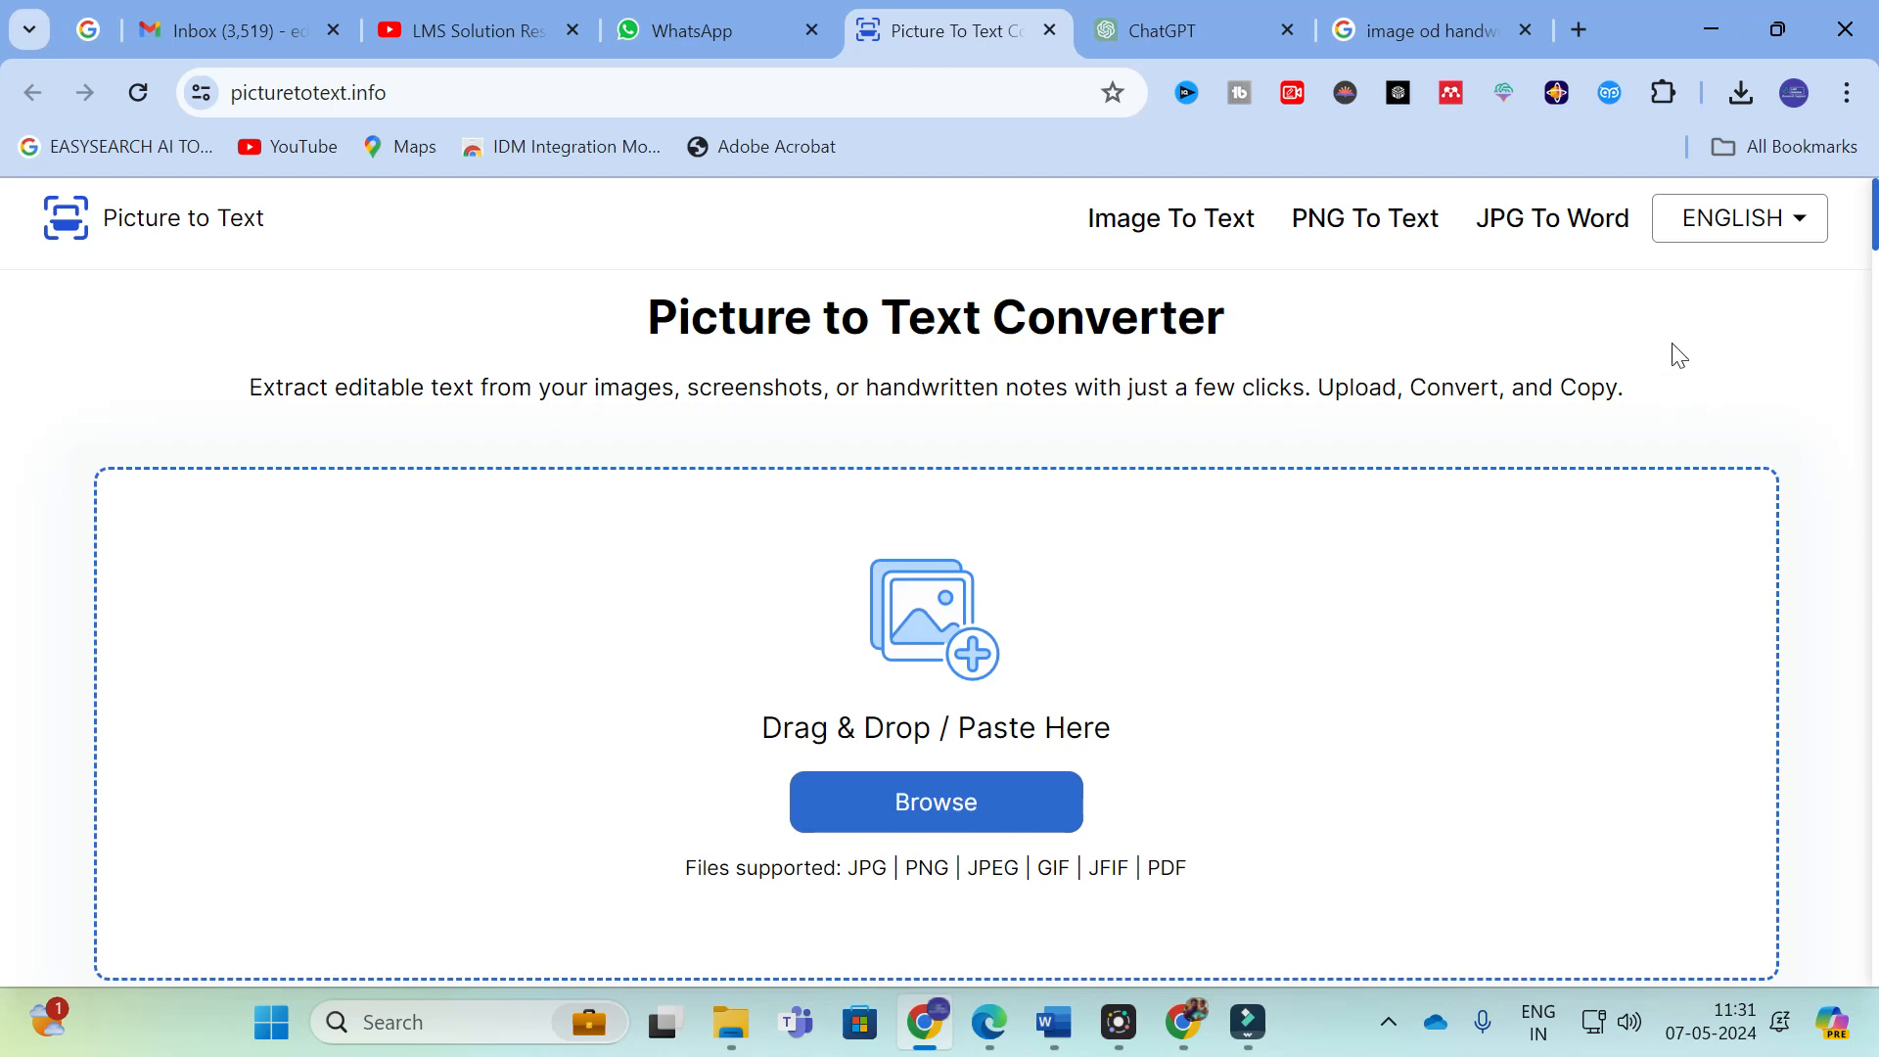
# Step: Clear the open windows off the desktop and preview the sample images Picture1, the handwritten note and image2-4, closing each after viewing
pyautogui.click(1739, 16)
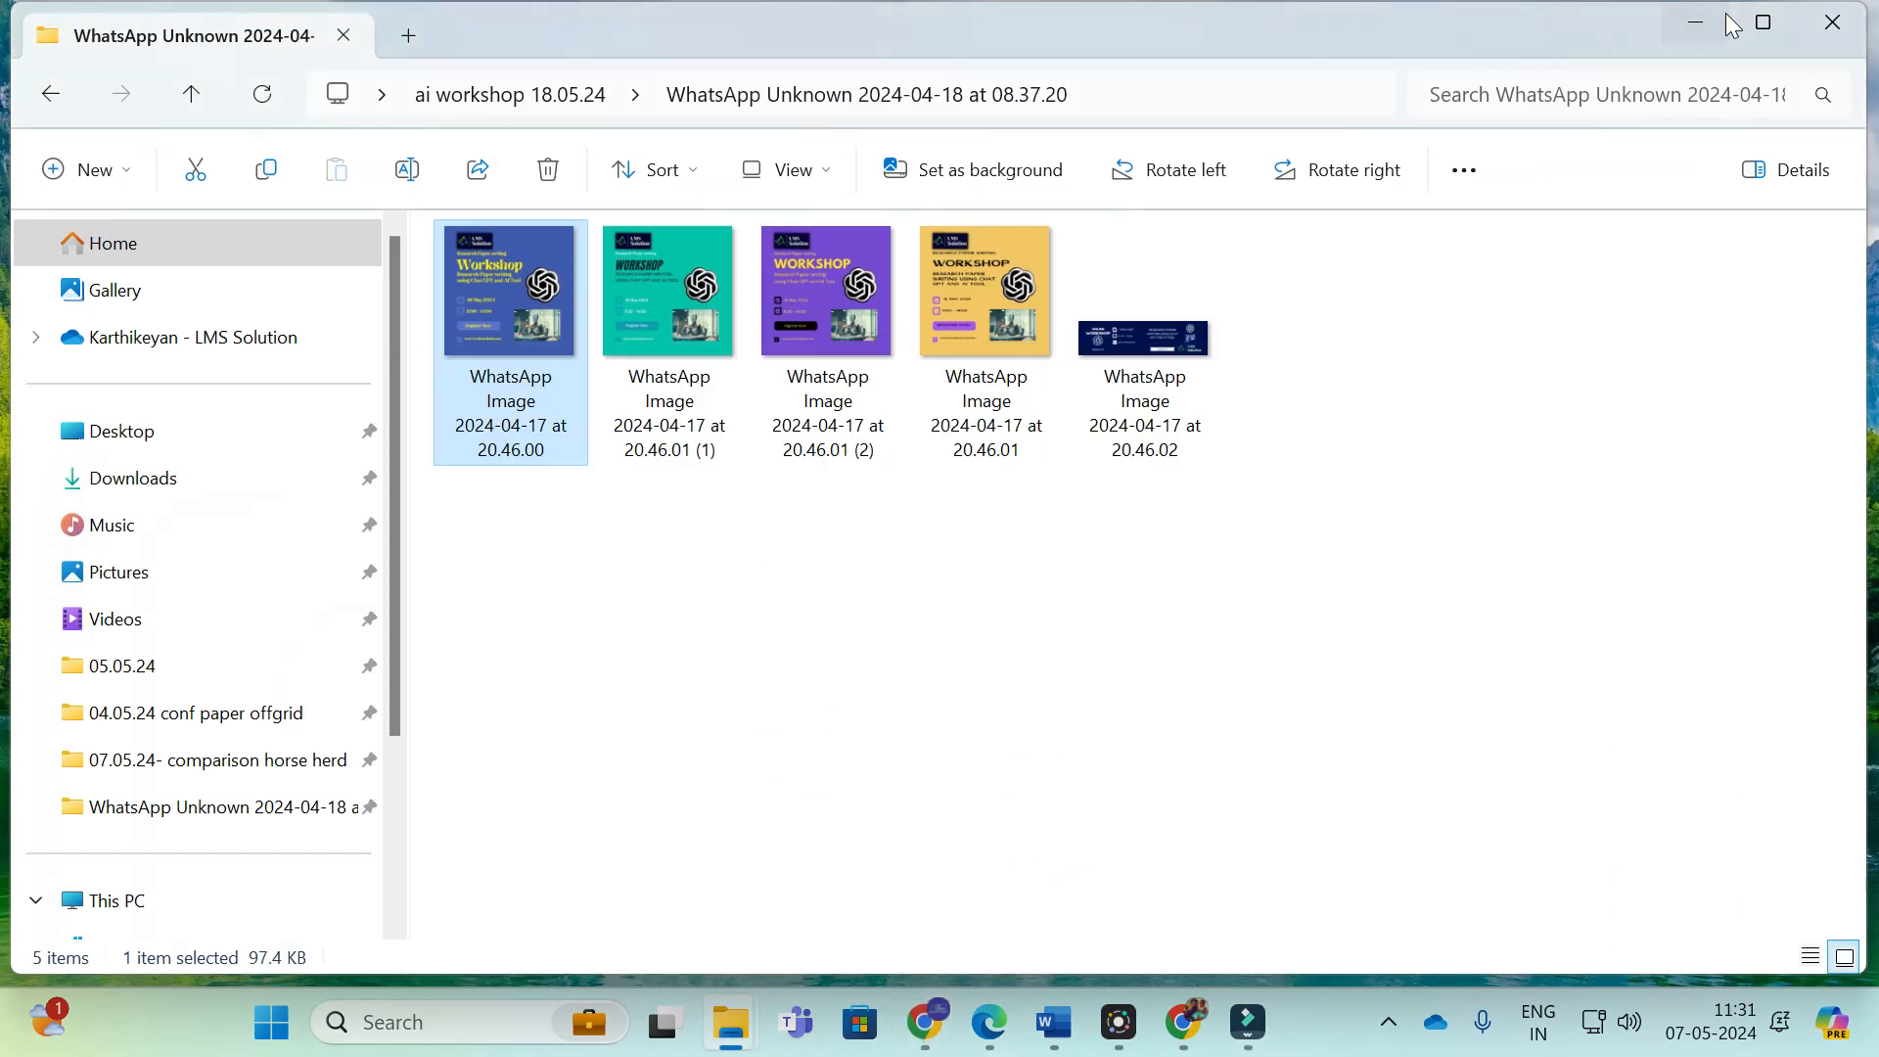
pyautogui.click(1736, 20)
pyautogui.click(1335, 351)
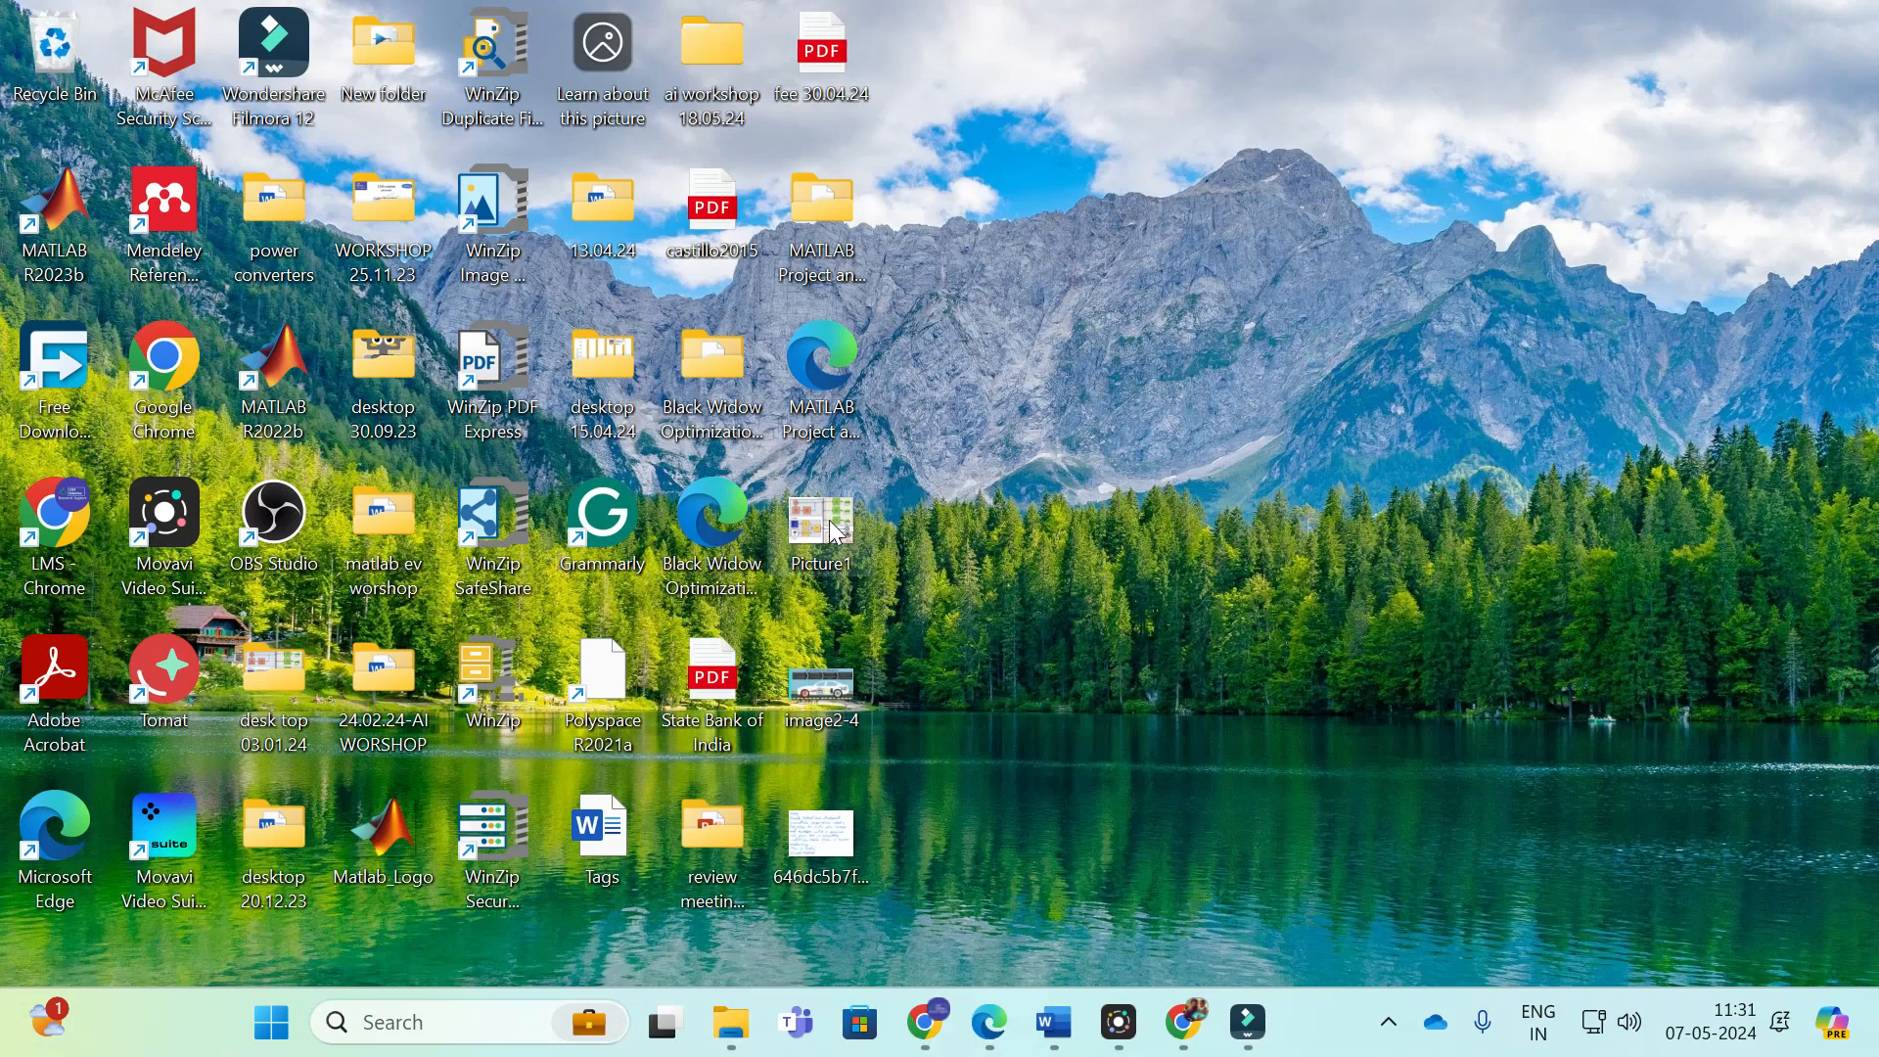
pyautogui.doubleClick(835, 532)
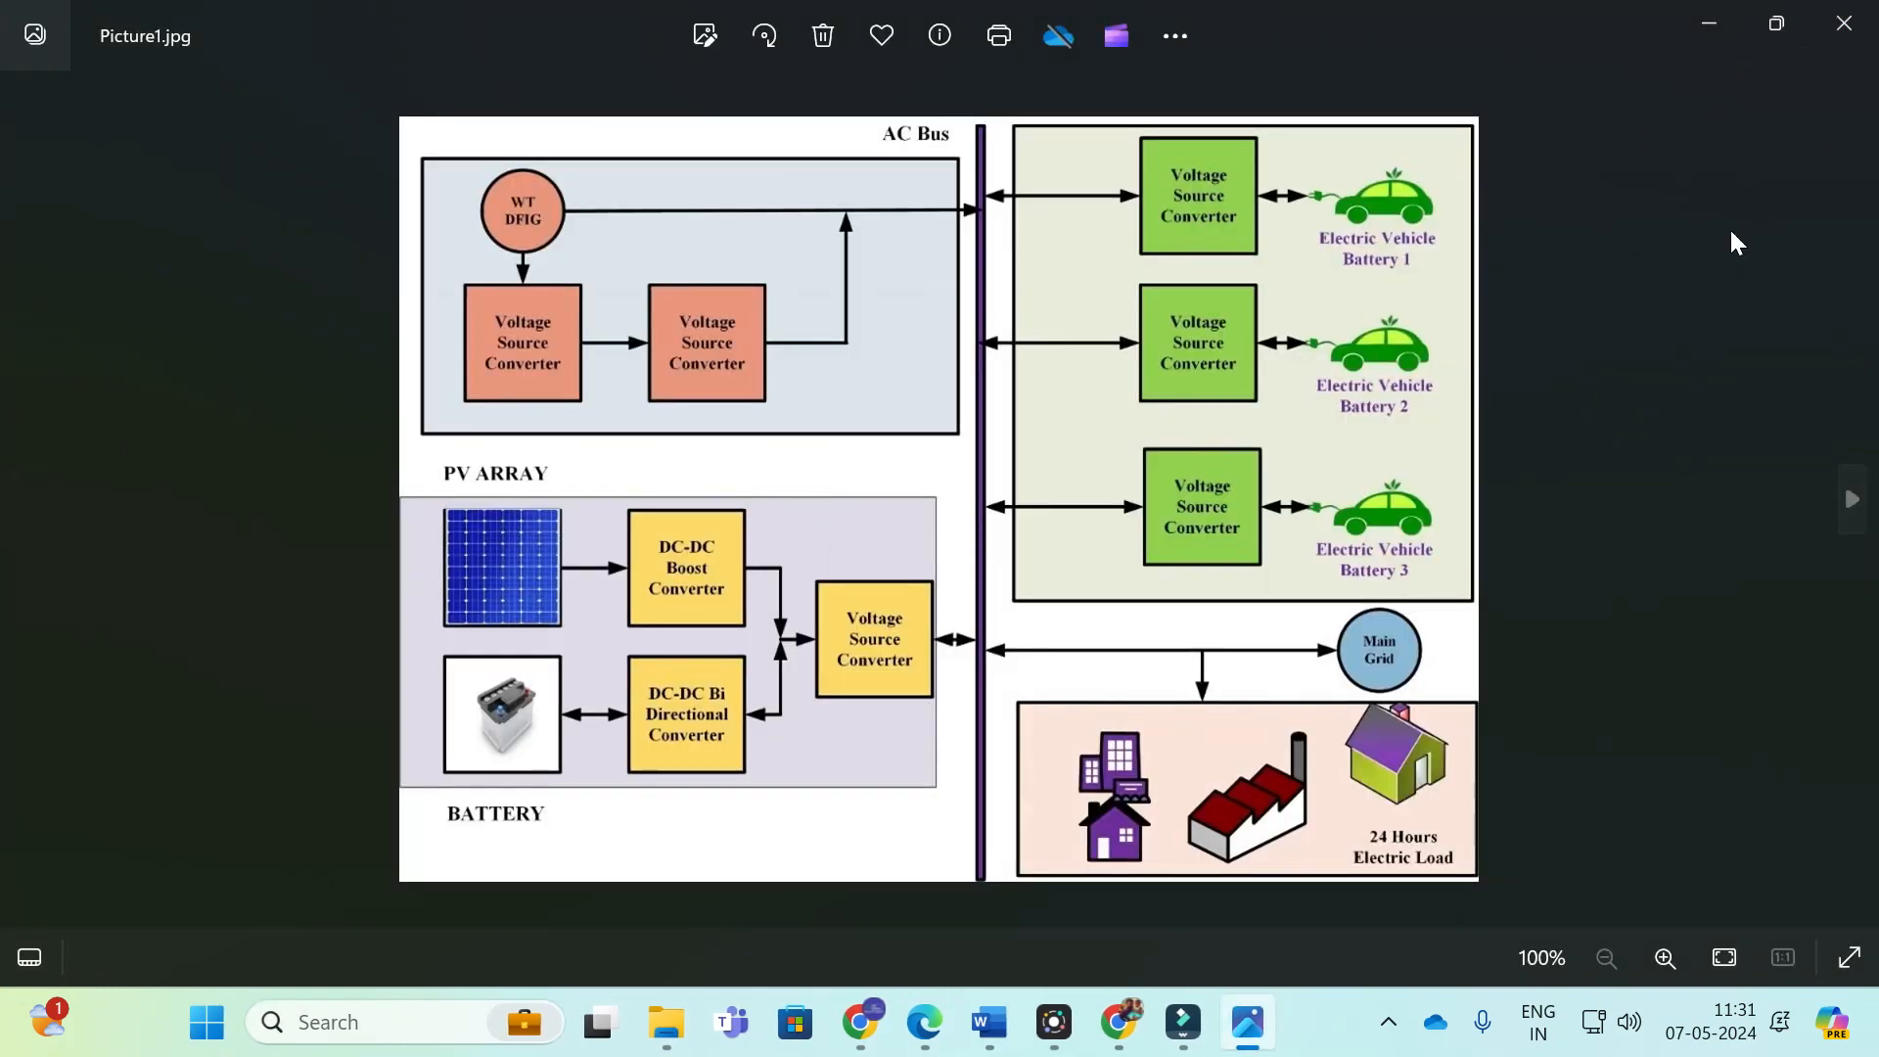
pyautogui.click(1844, 22)
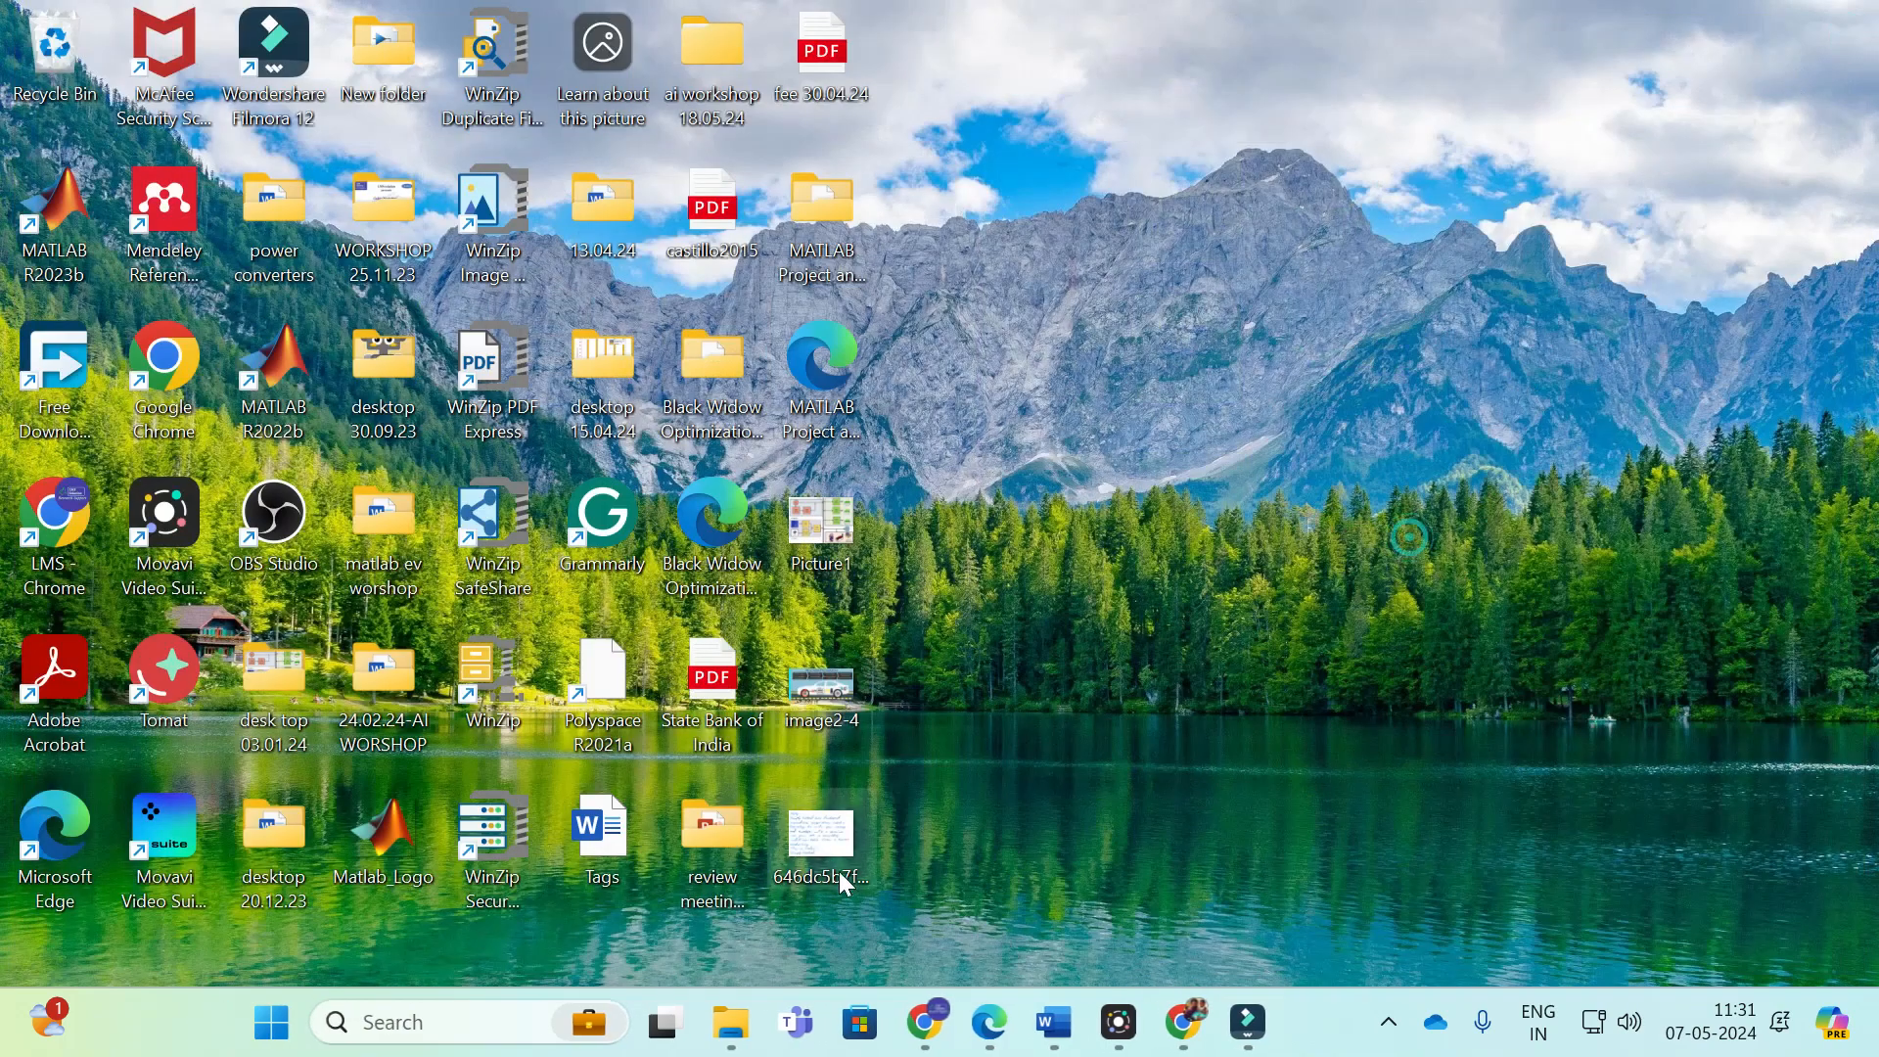
pyautogui.doubleClick(808, 820)
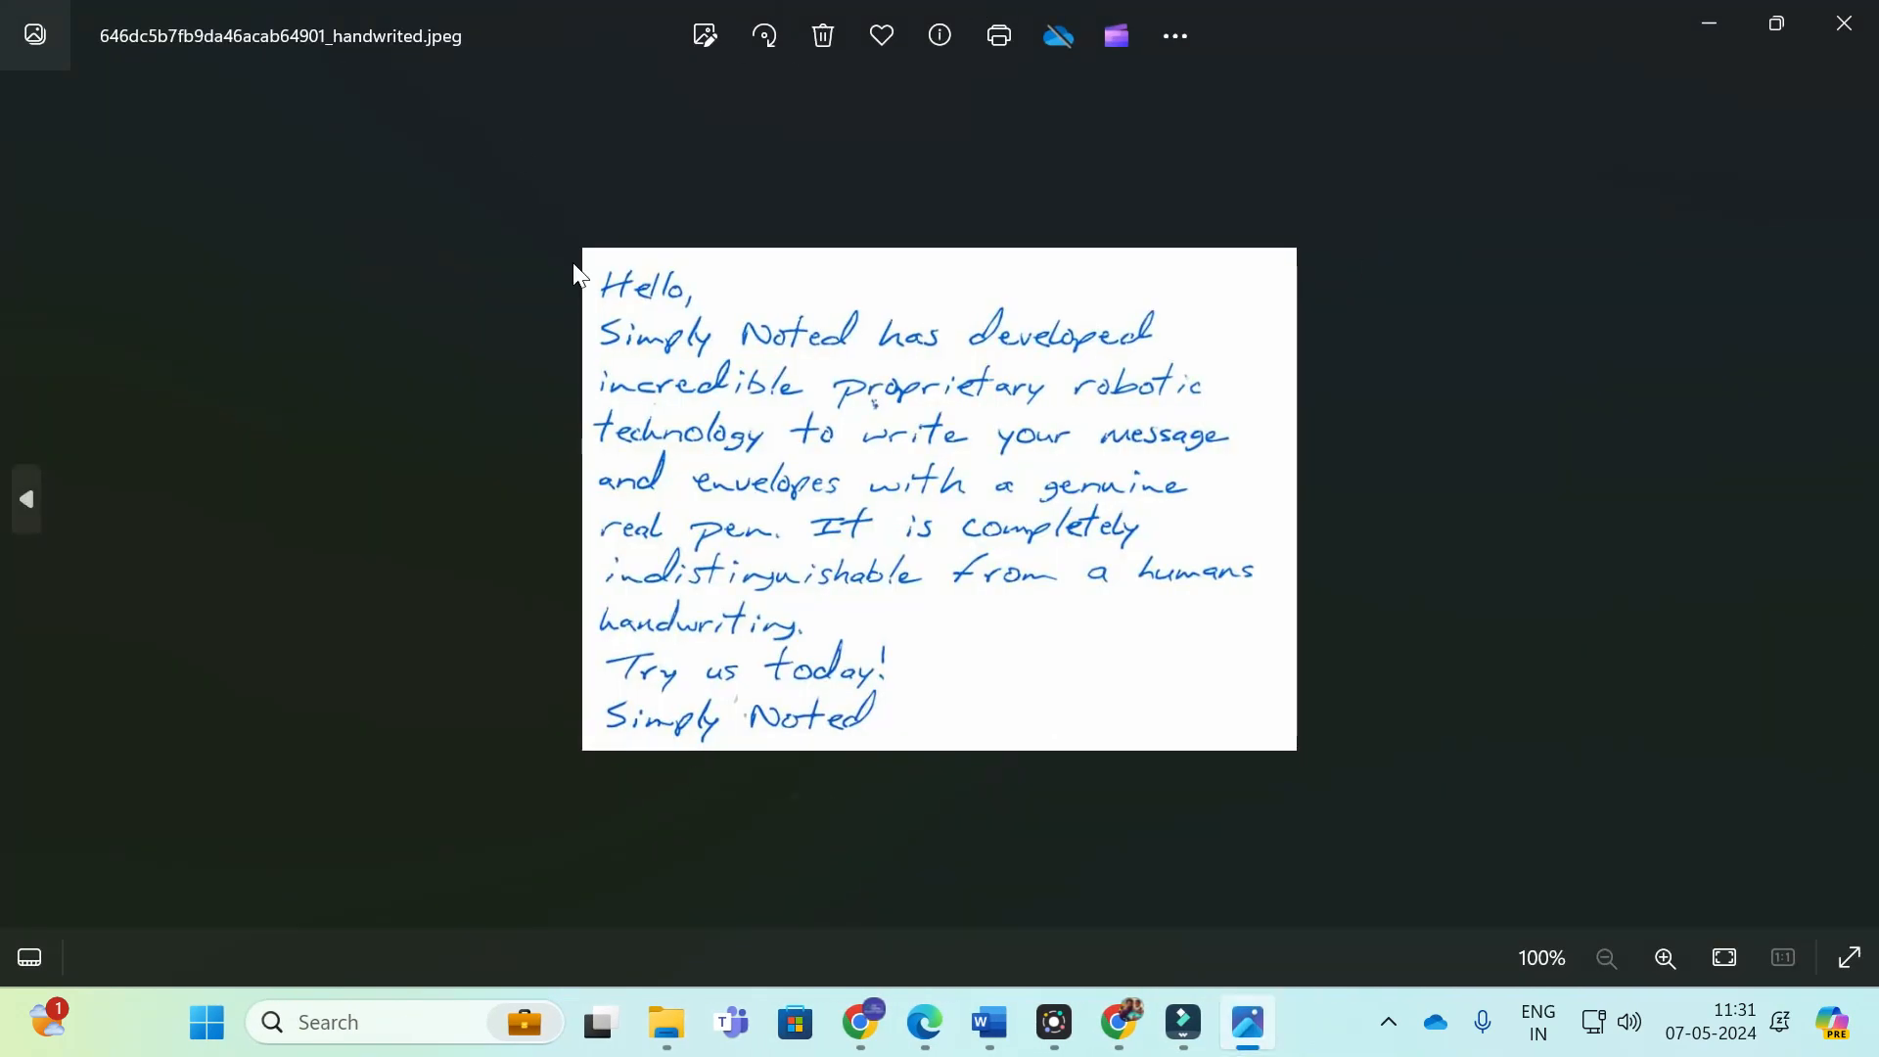
pyautogui.click(1844, 23)
pyautogui.doubleClick(802, 684)
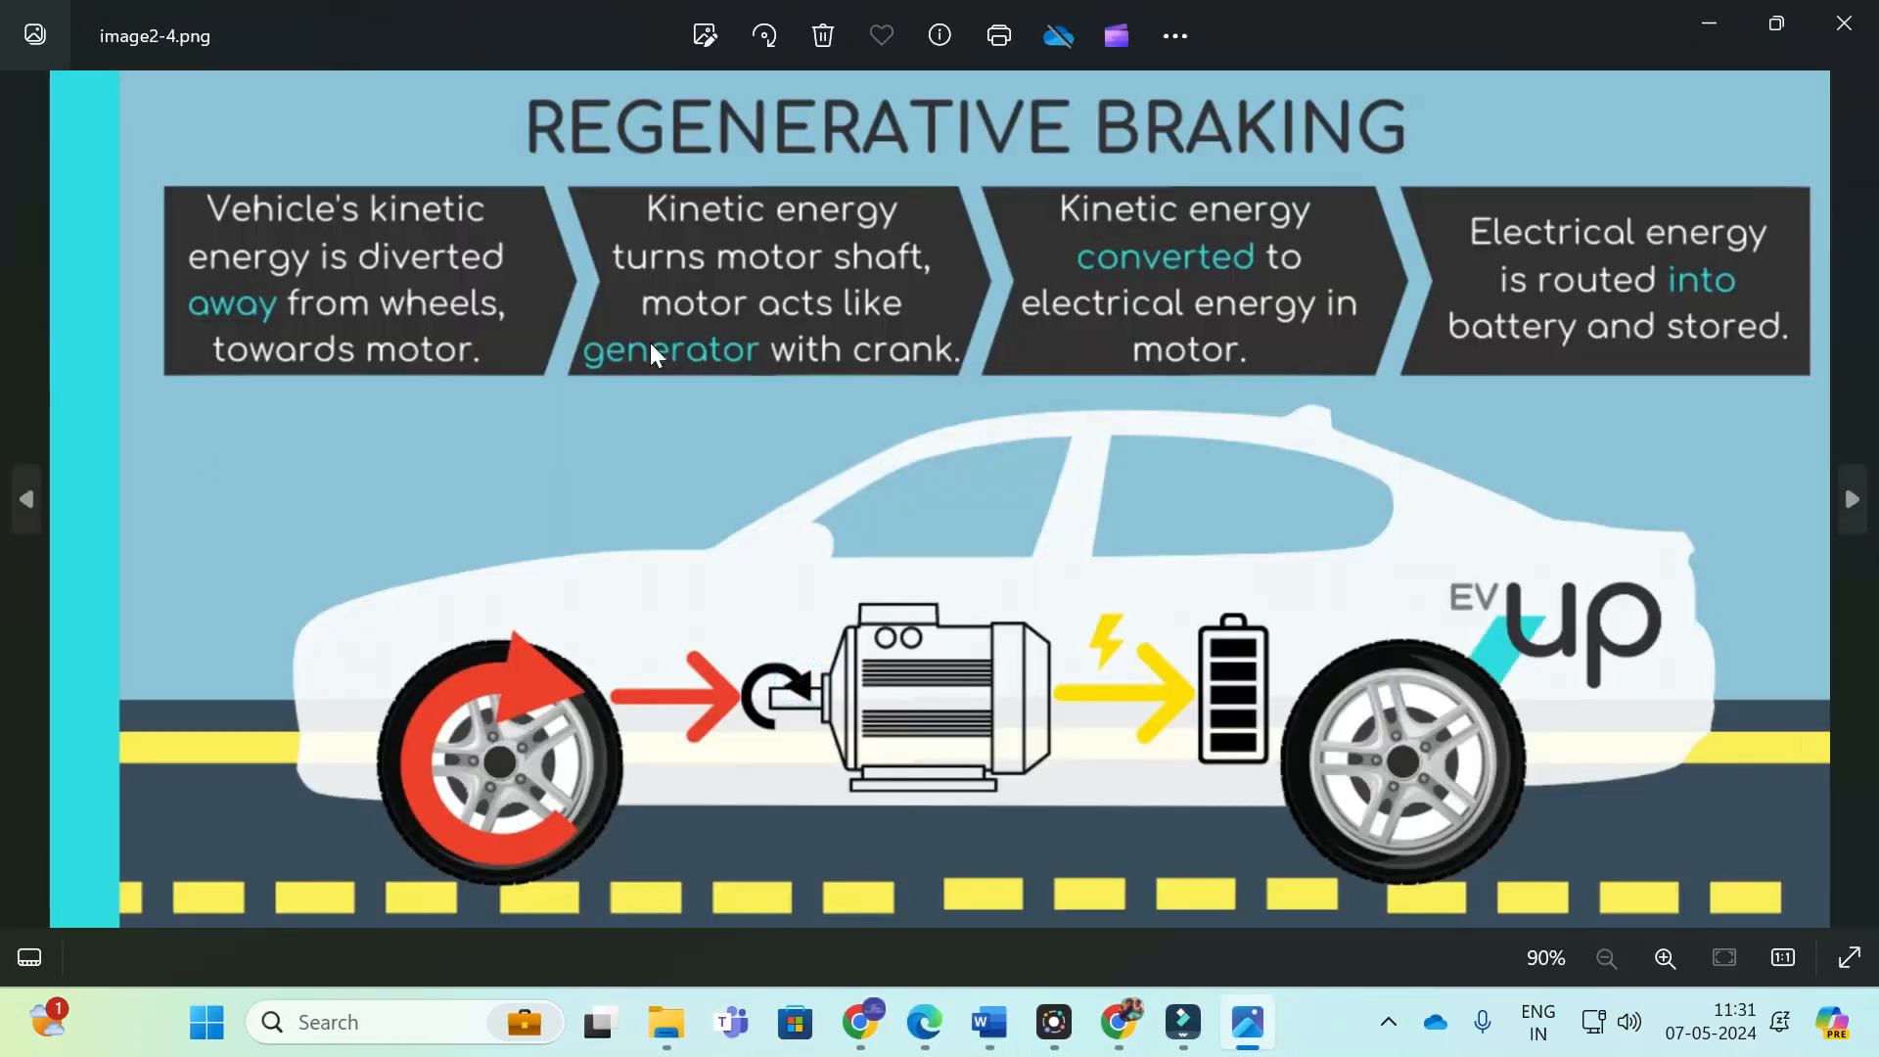
pyautogui.click(1845, 24)
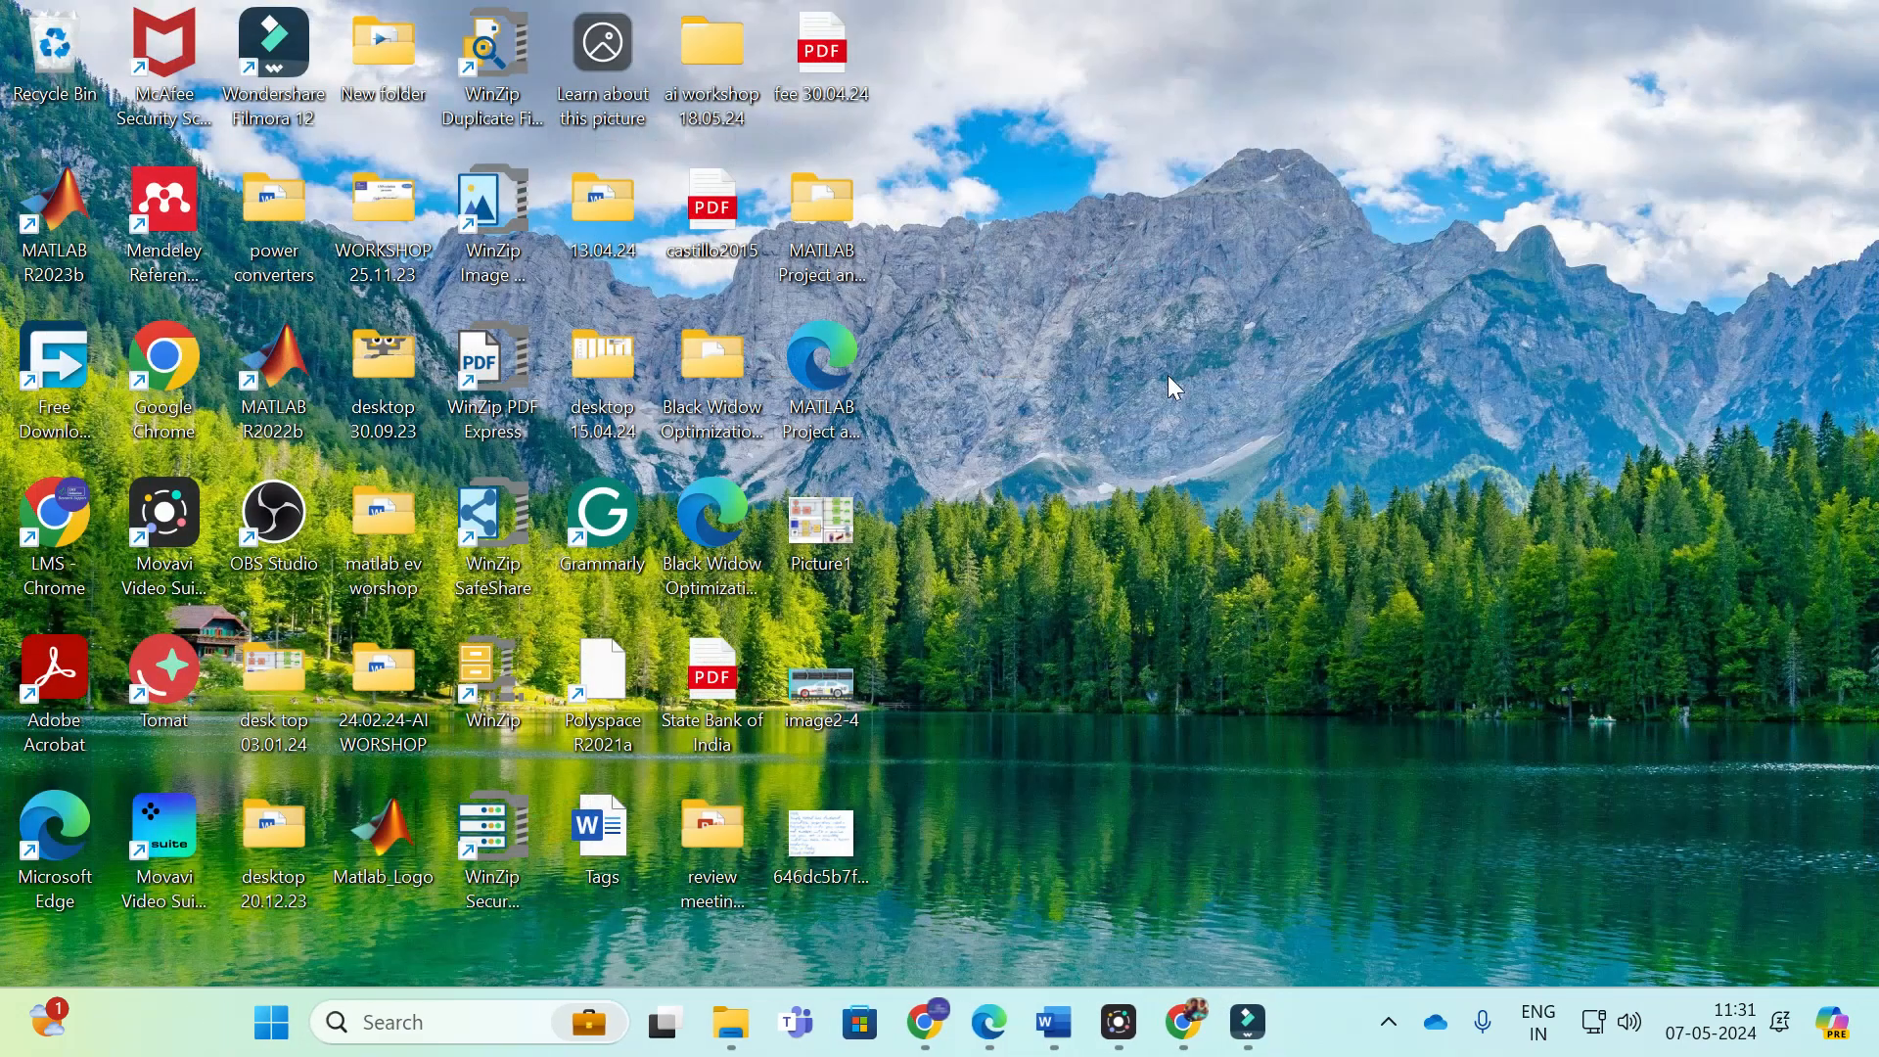
# Step: Return to the converter in Chrome and upload the handwritten note image 646dc5b7fb9da46acab64901_handwrited from the Desktop
pyautogui.click(934, 1039)
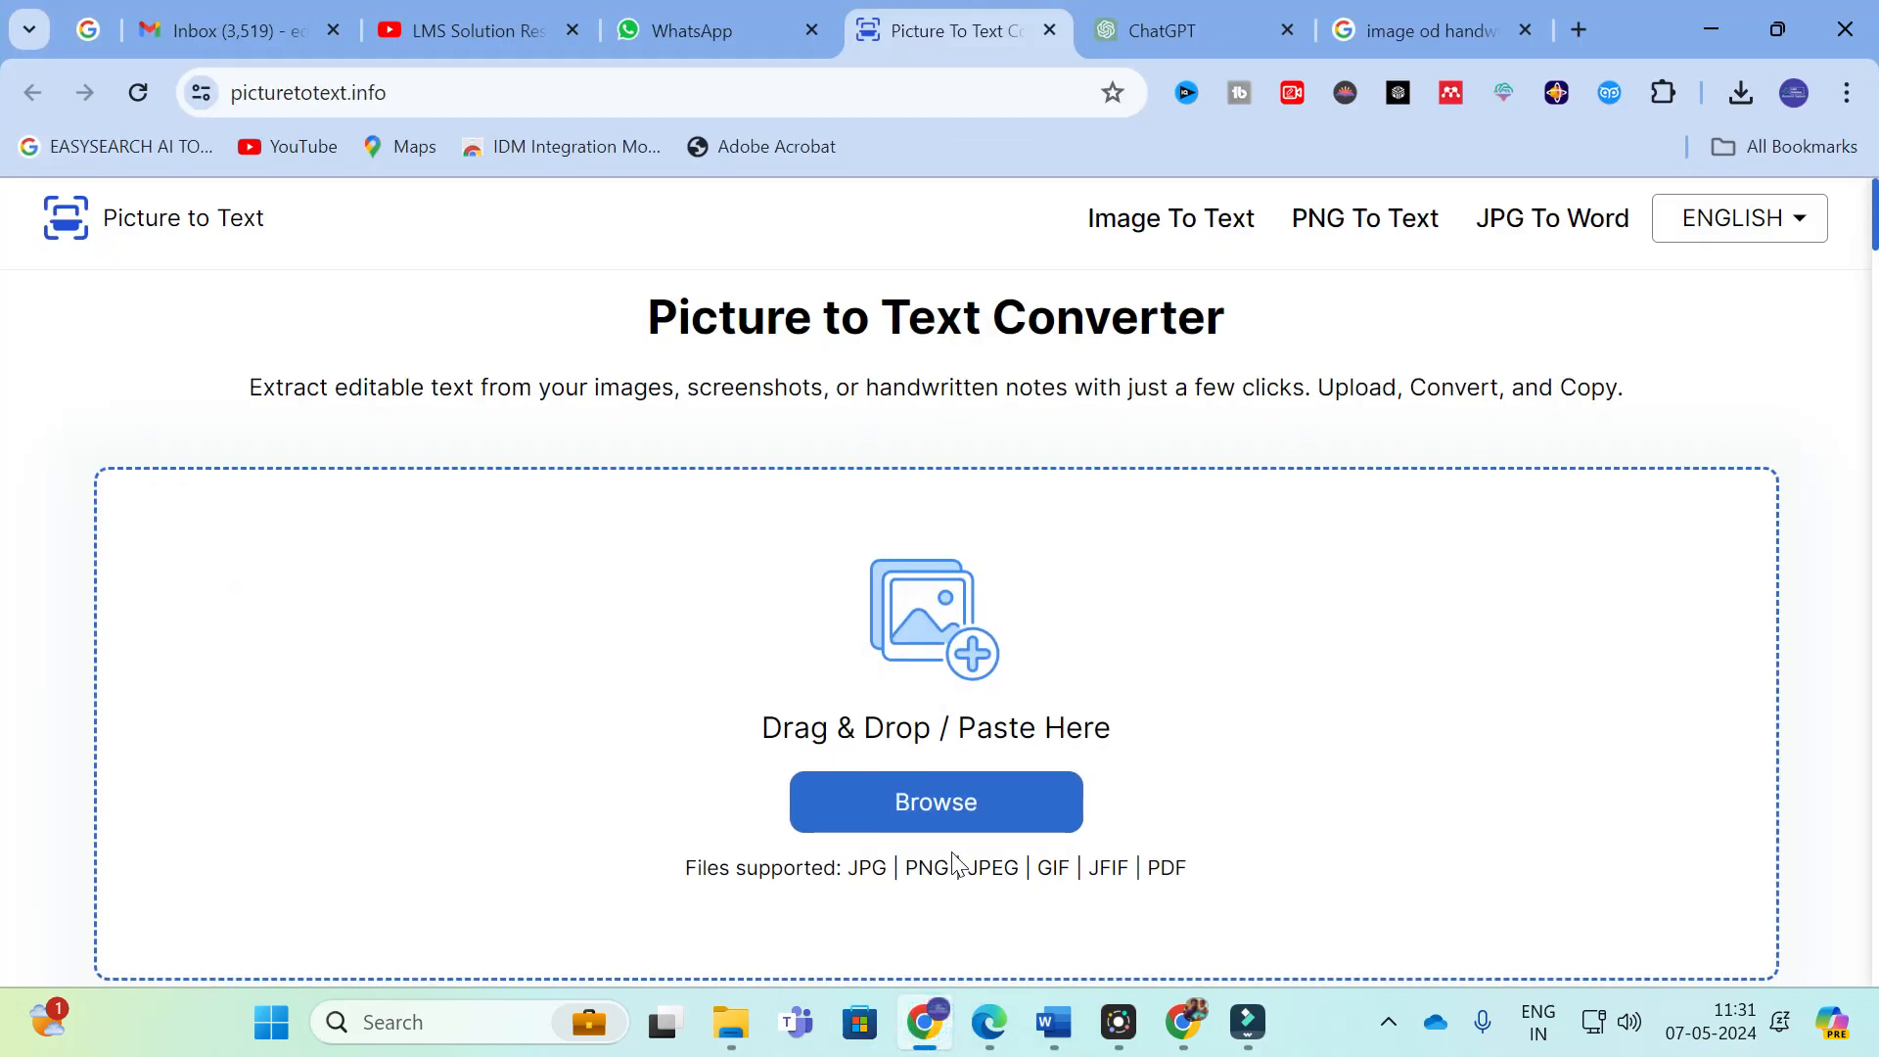
pyautogui.click(926, 790)
pyautogui.scroll(-8, 372, 351)
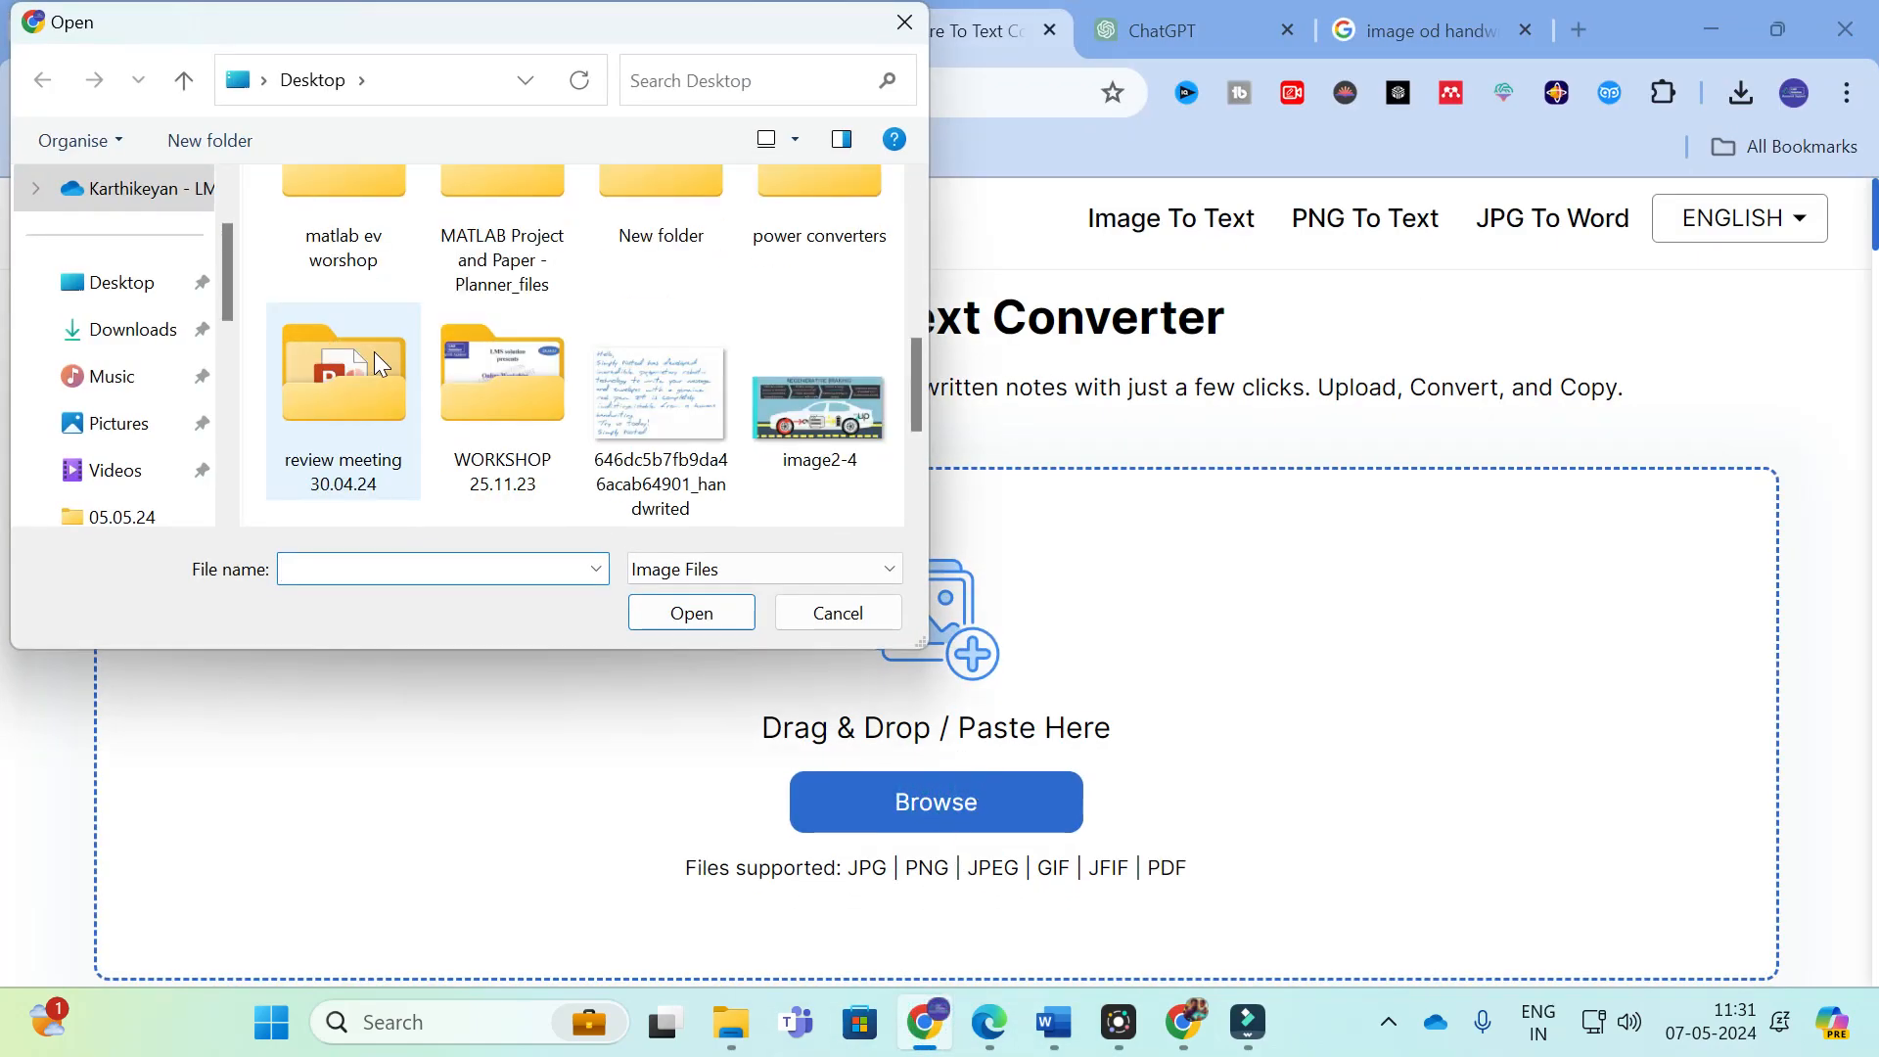
pyautogui.click(631, 374)
pyautogui.click(701, 612)
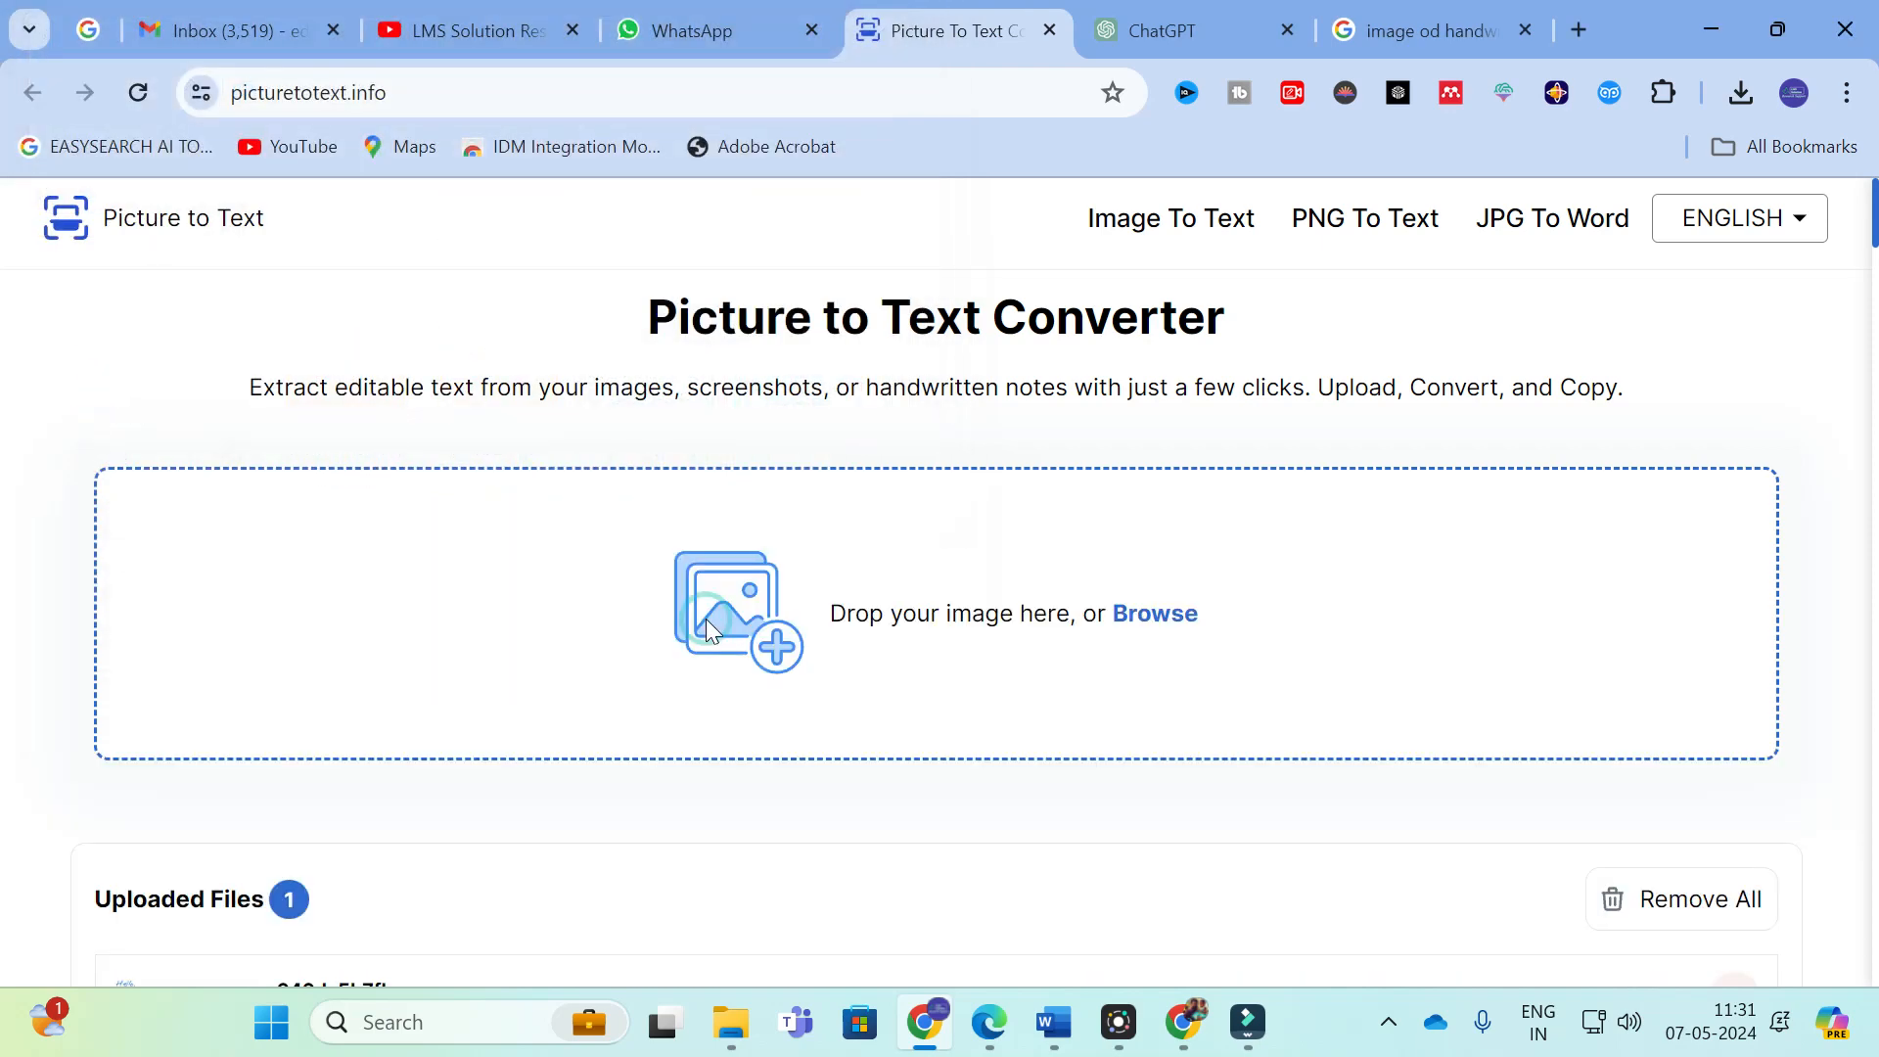
# Step: Check the uploaded handwritten note in the file list and convert it to text
pyautogui.scroll(-3, 704, 614)
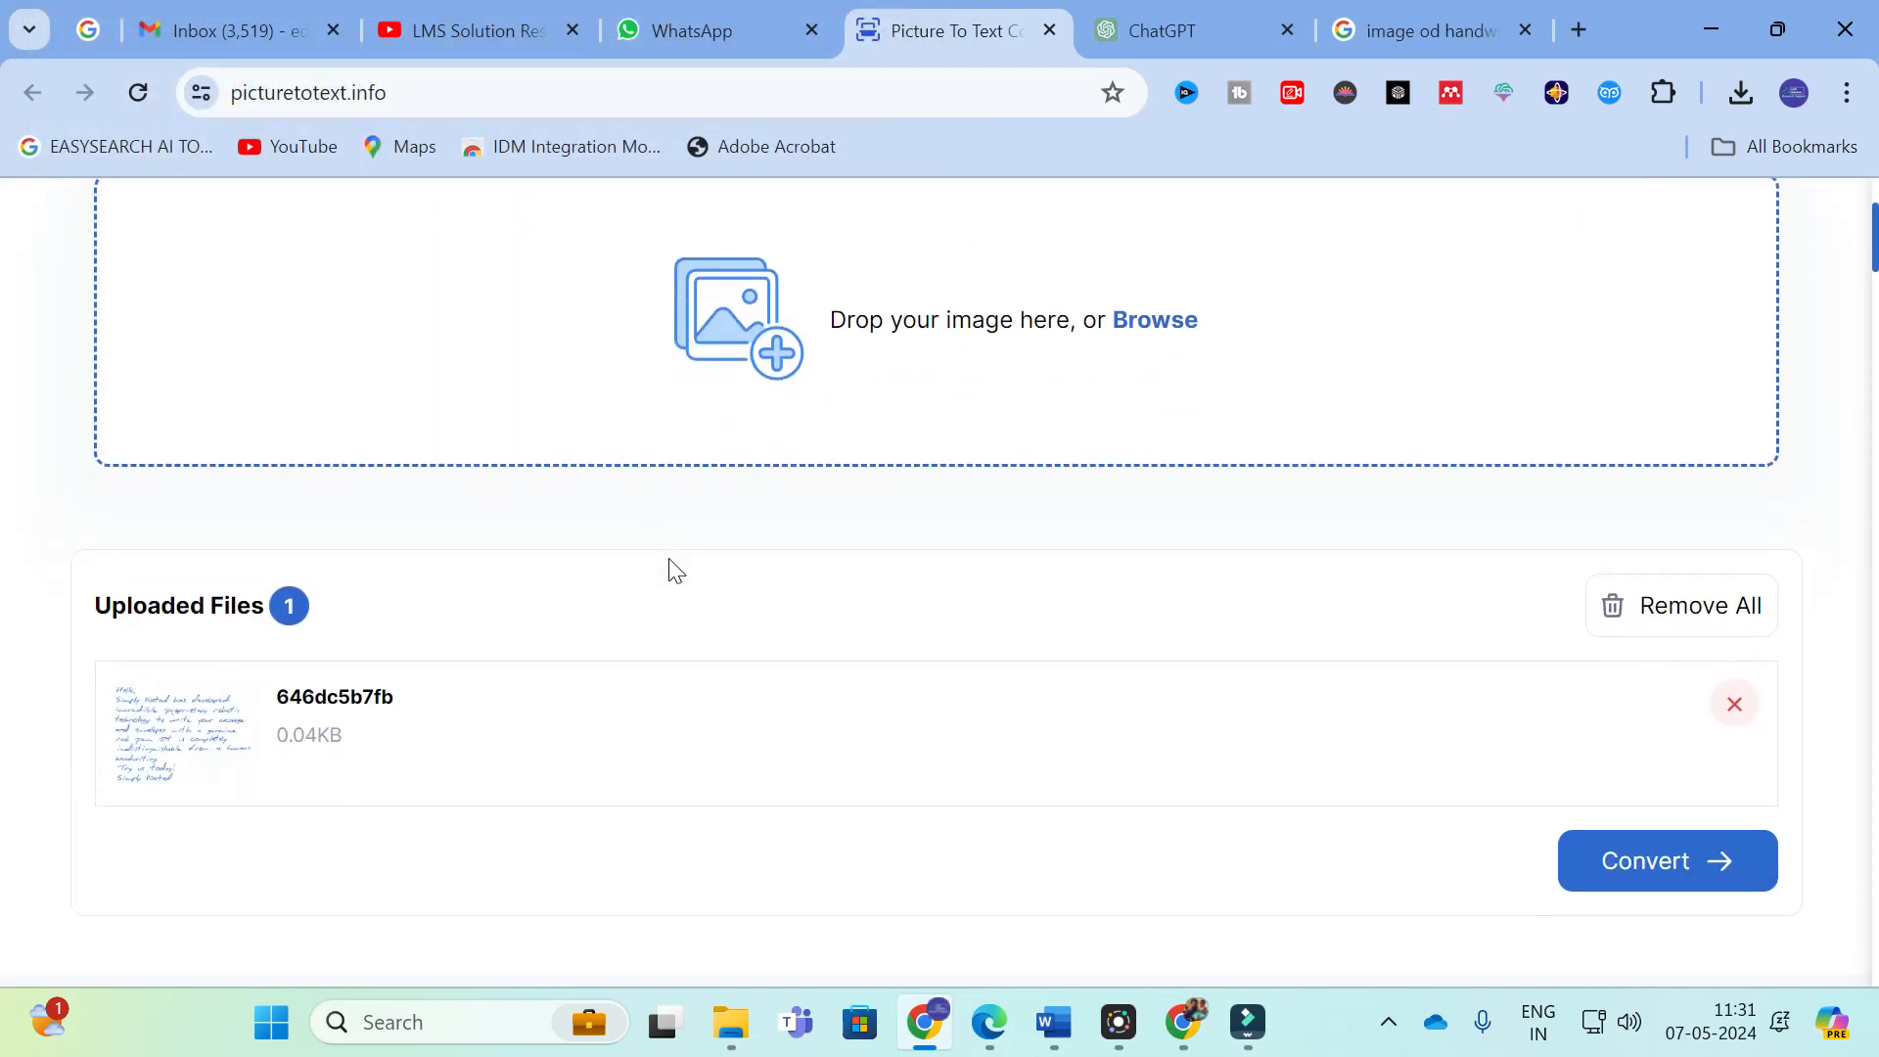
pyautogui.scroll(1, 675, 570)
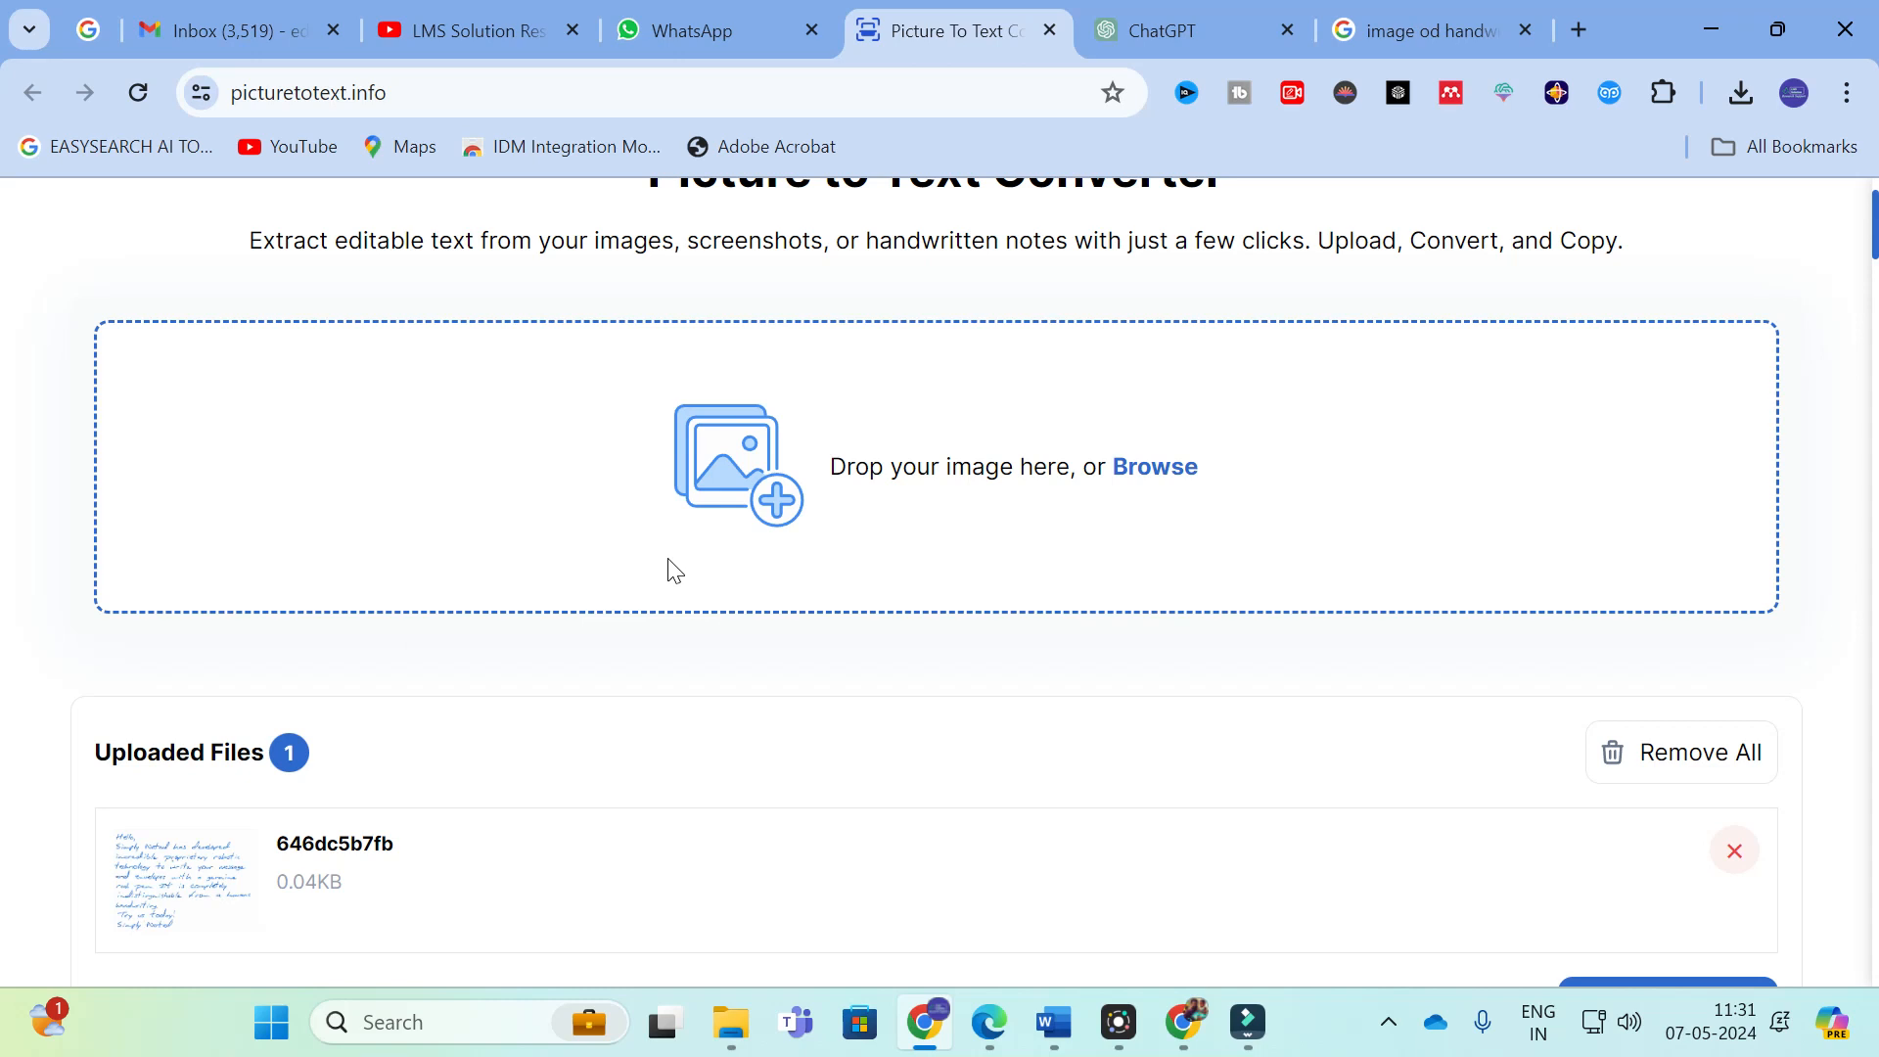
pyautogui.scroll(-1, 1496, 635)
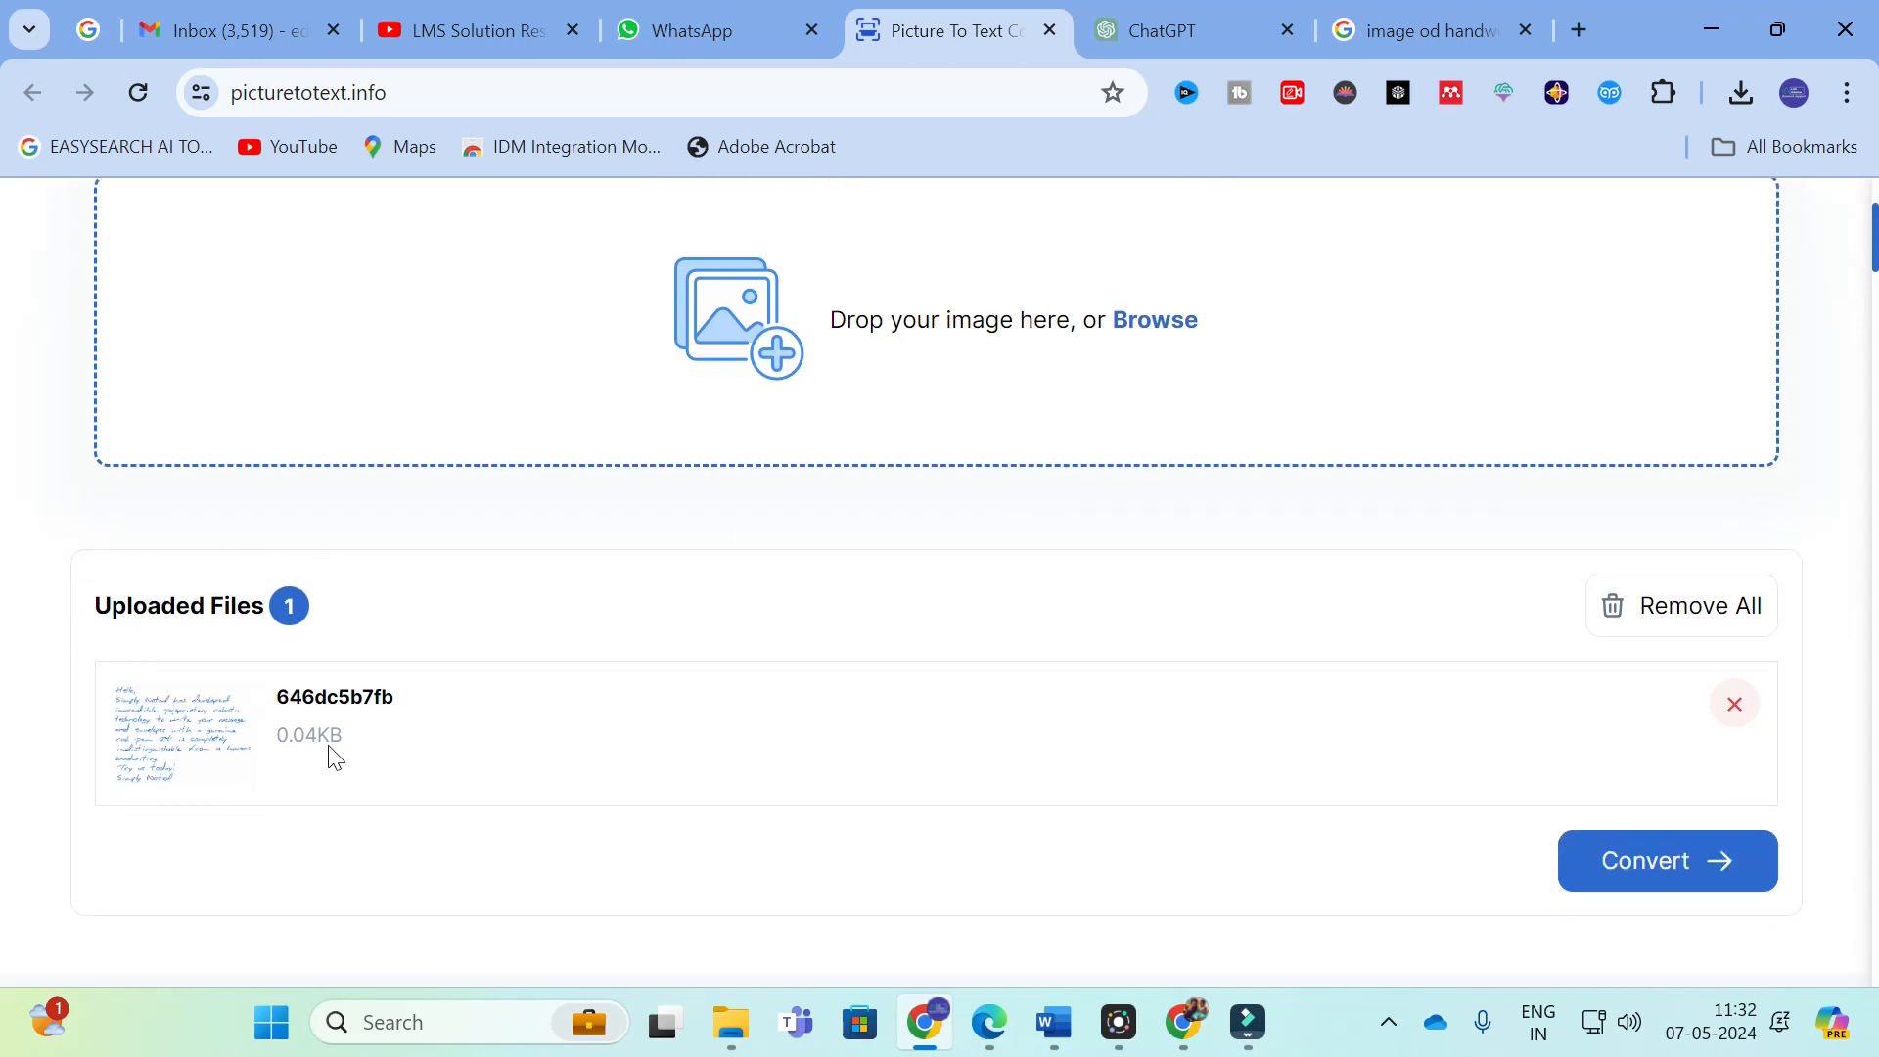
pyautogui.click(1650, 867)
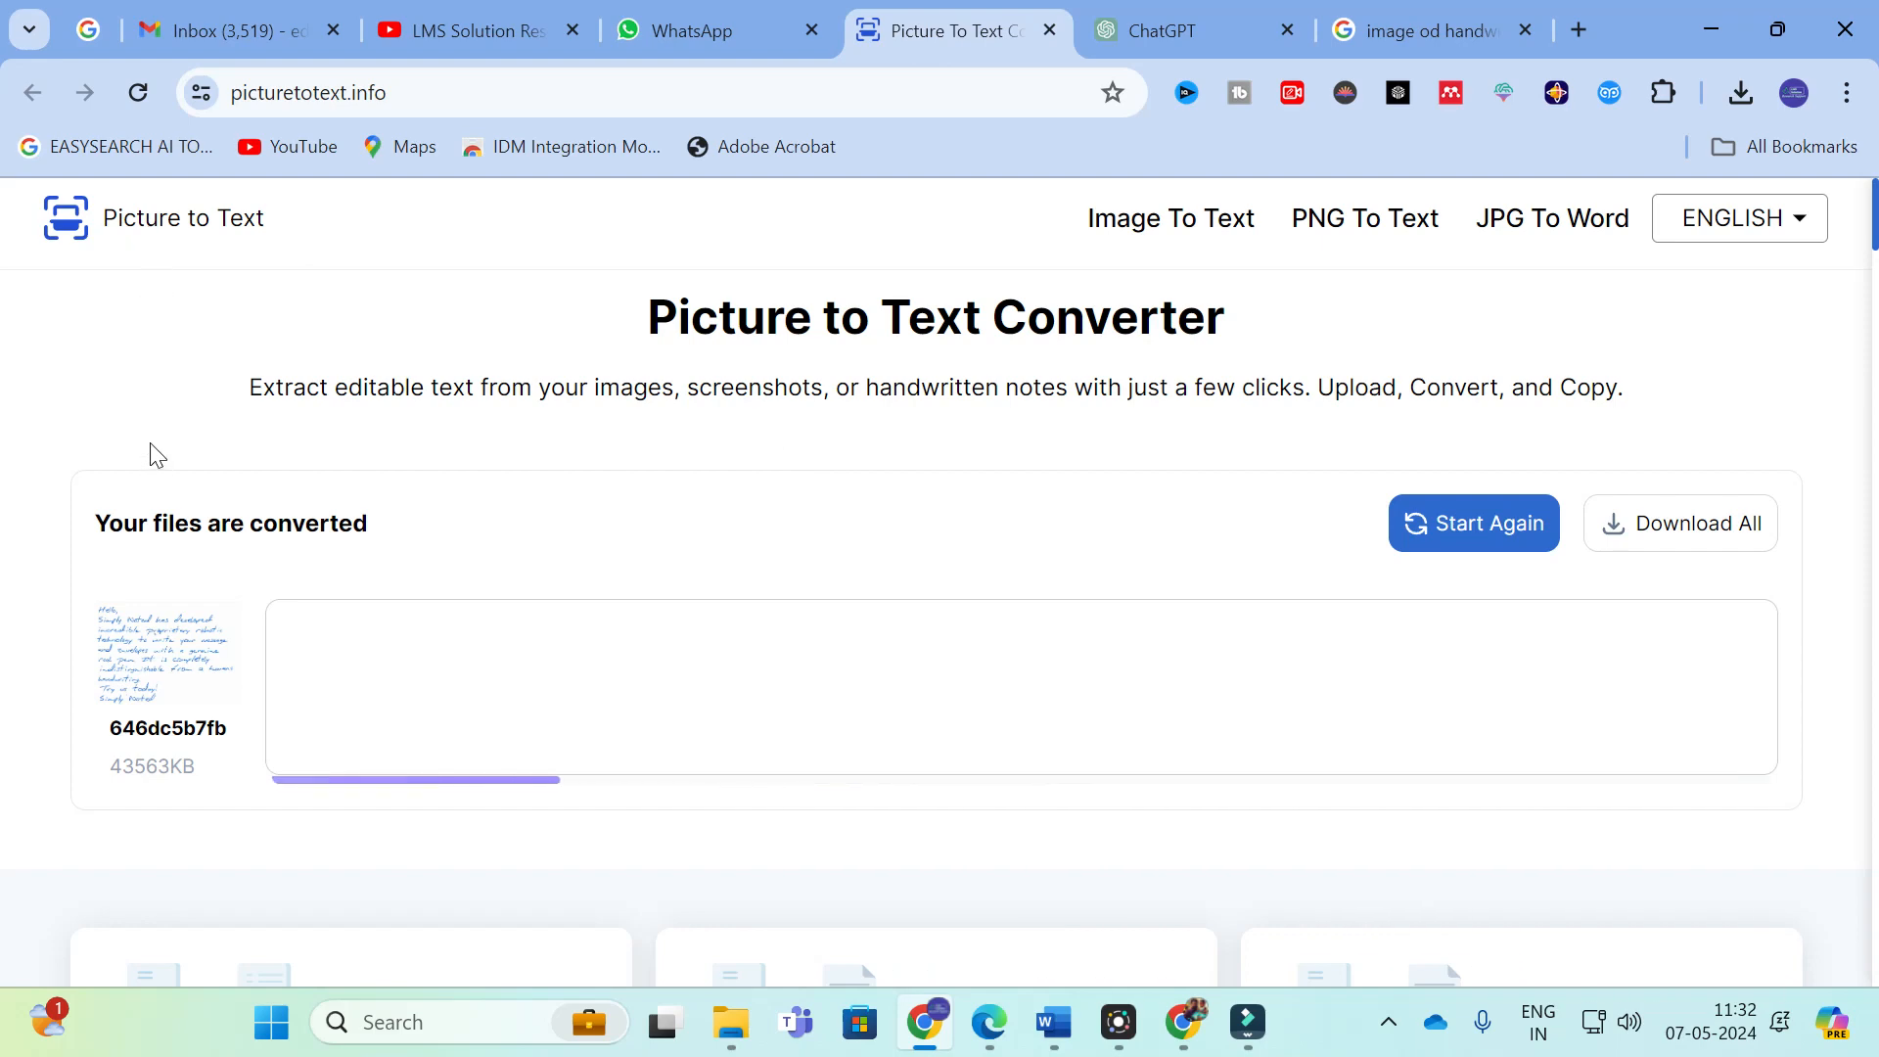
# Step: Read through the text extracted from the handwritten note and compare it with the original image file on the desktop
pyautogui.scroll(-3, 150, 457)
pyautogui.scroll(3, 151, 445)
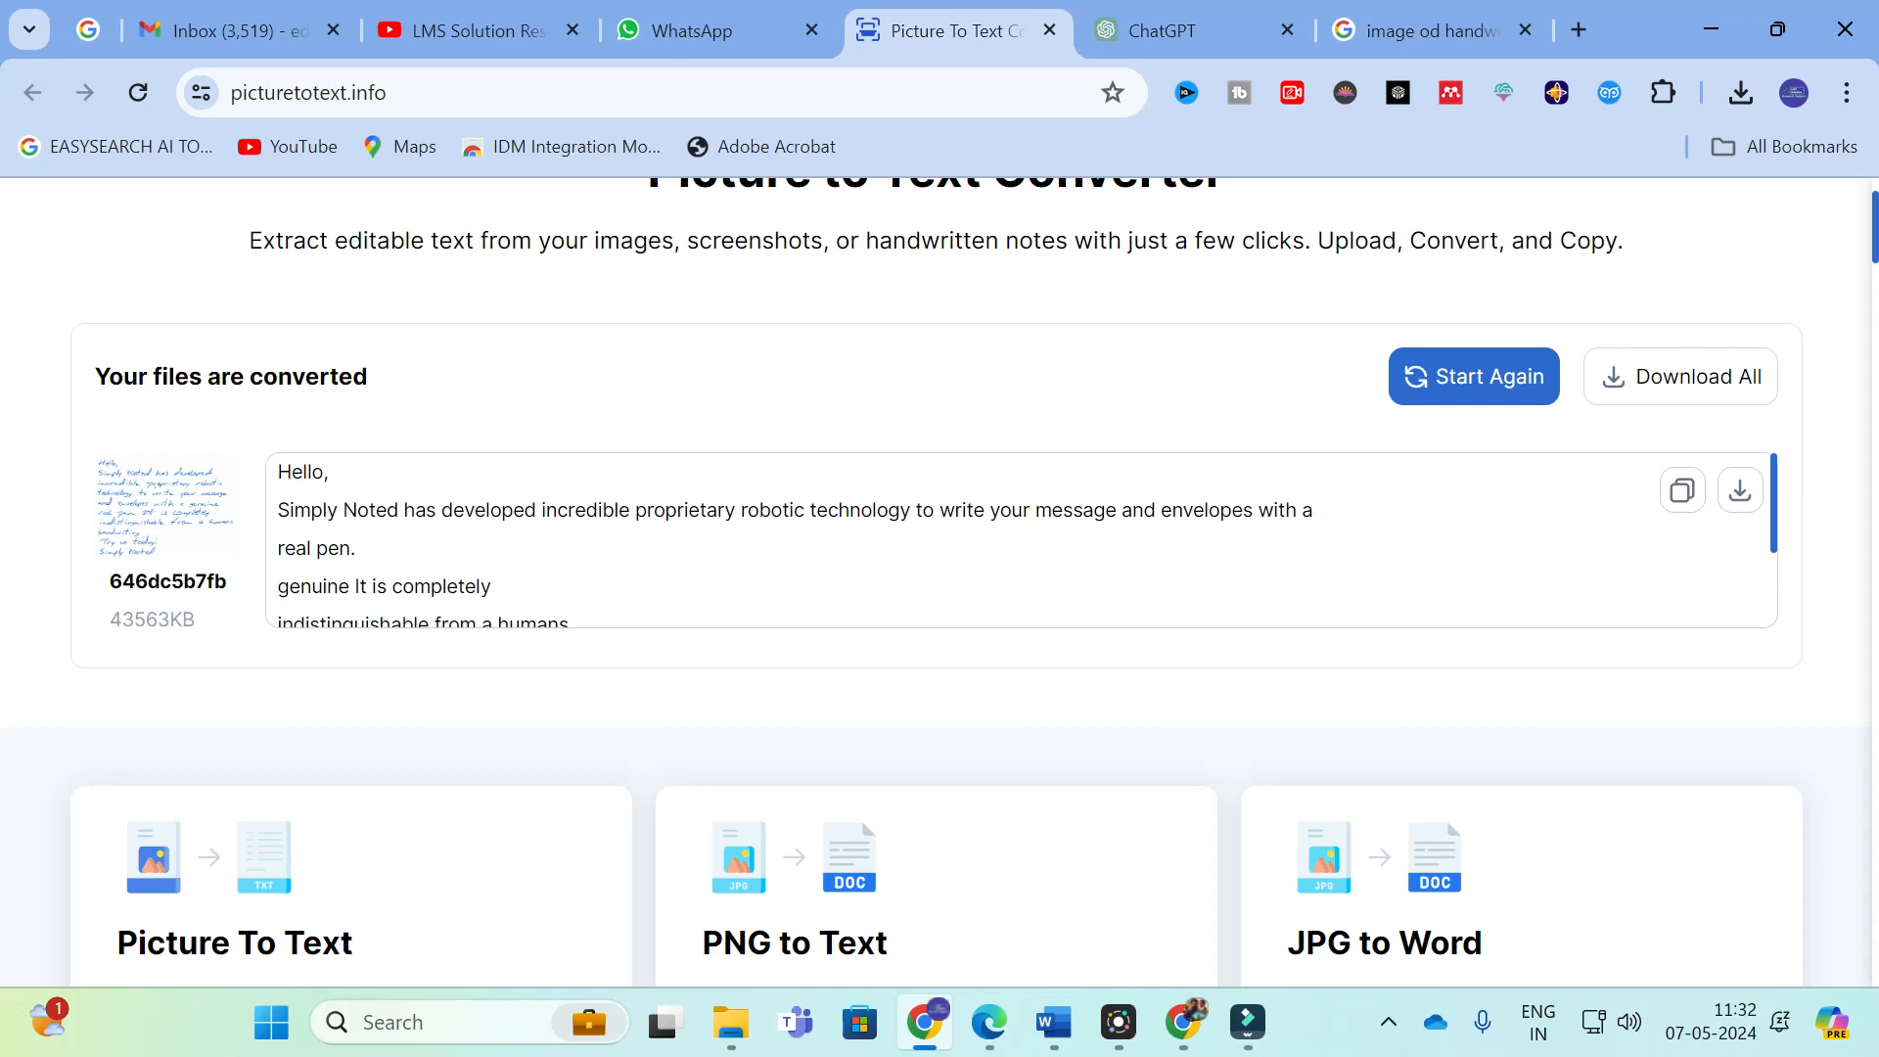
pyautogui.scroll(-3, 1018, 540)
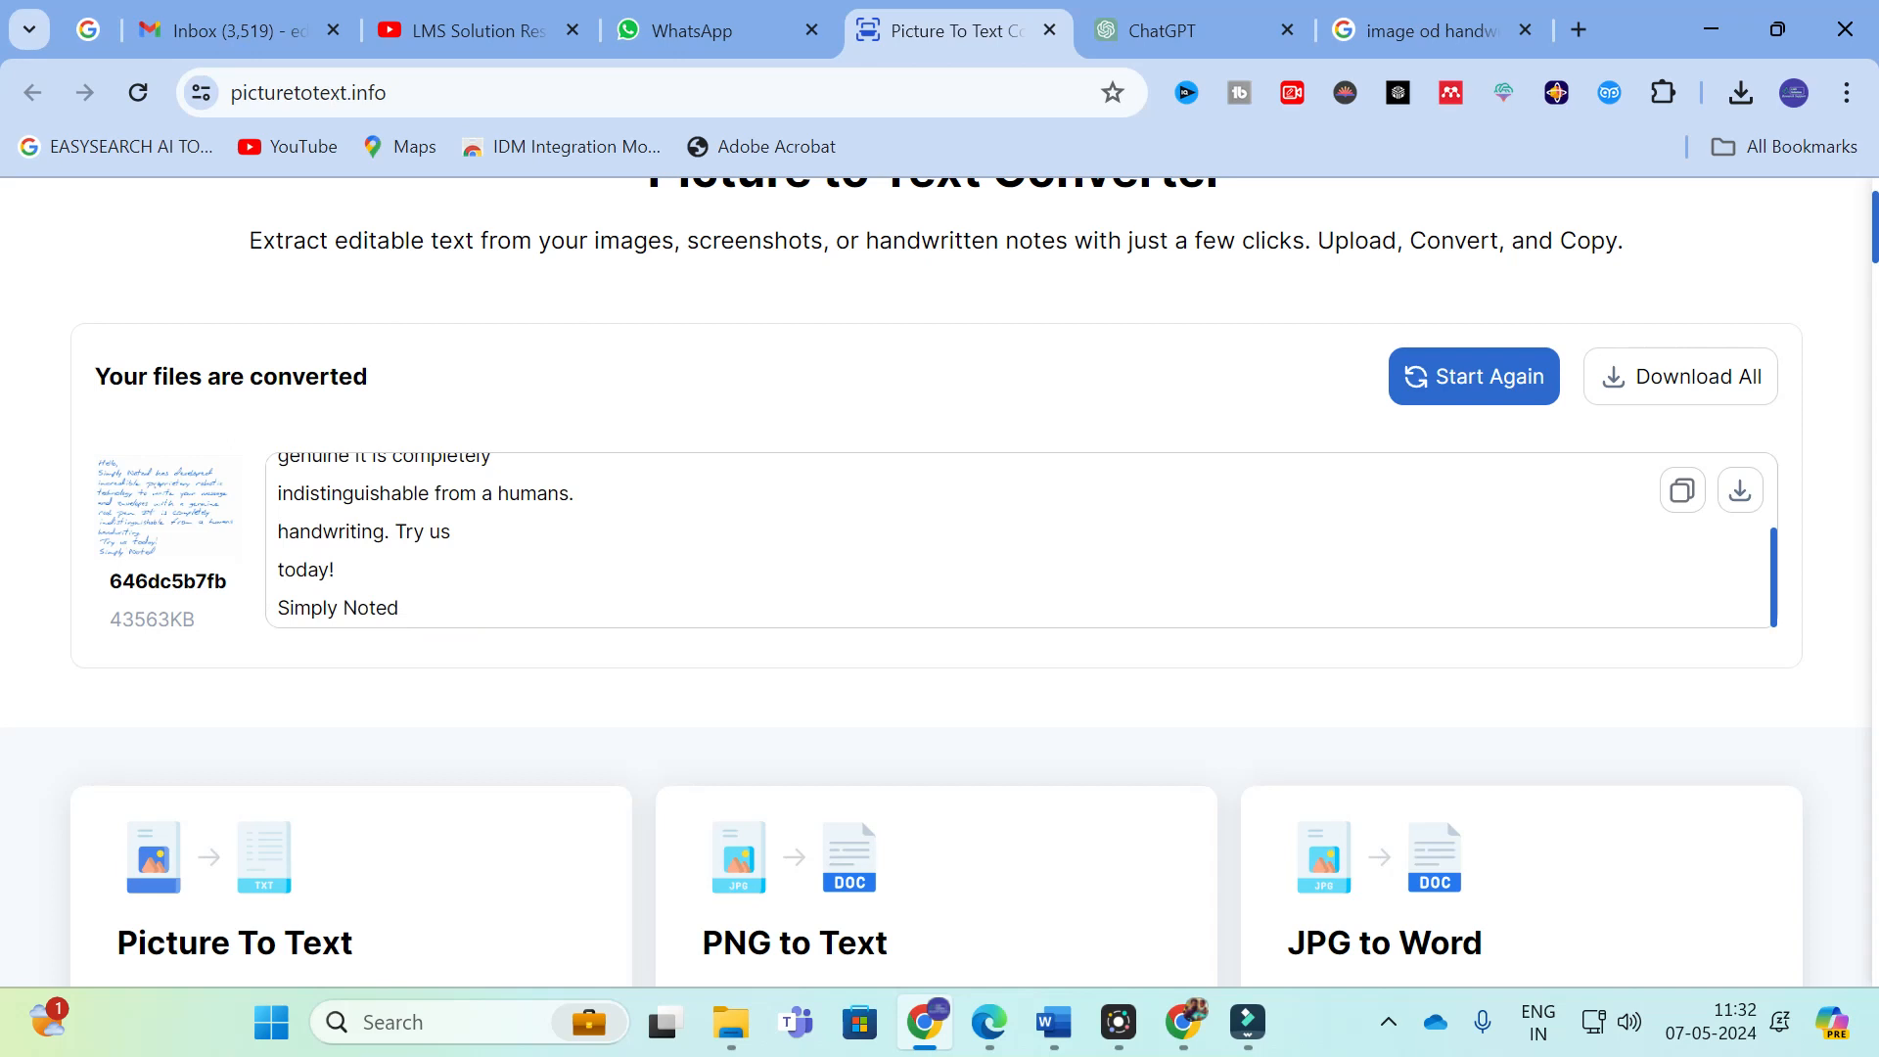
pyautogui.click(1711, 29)
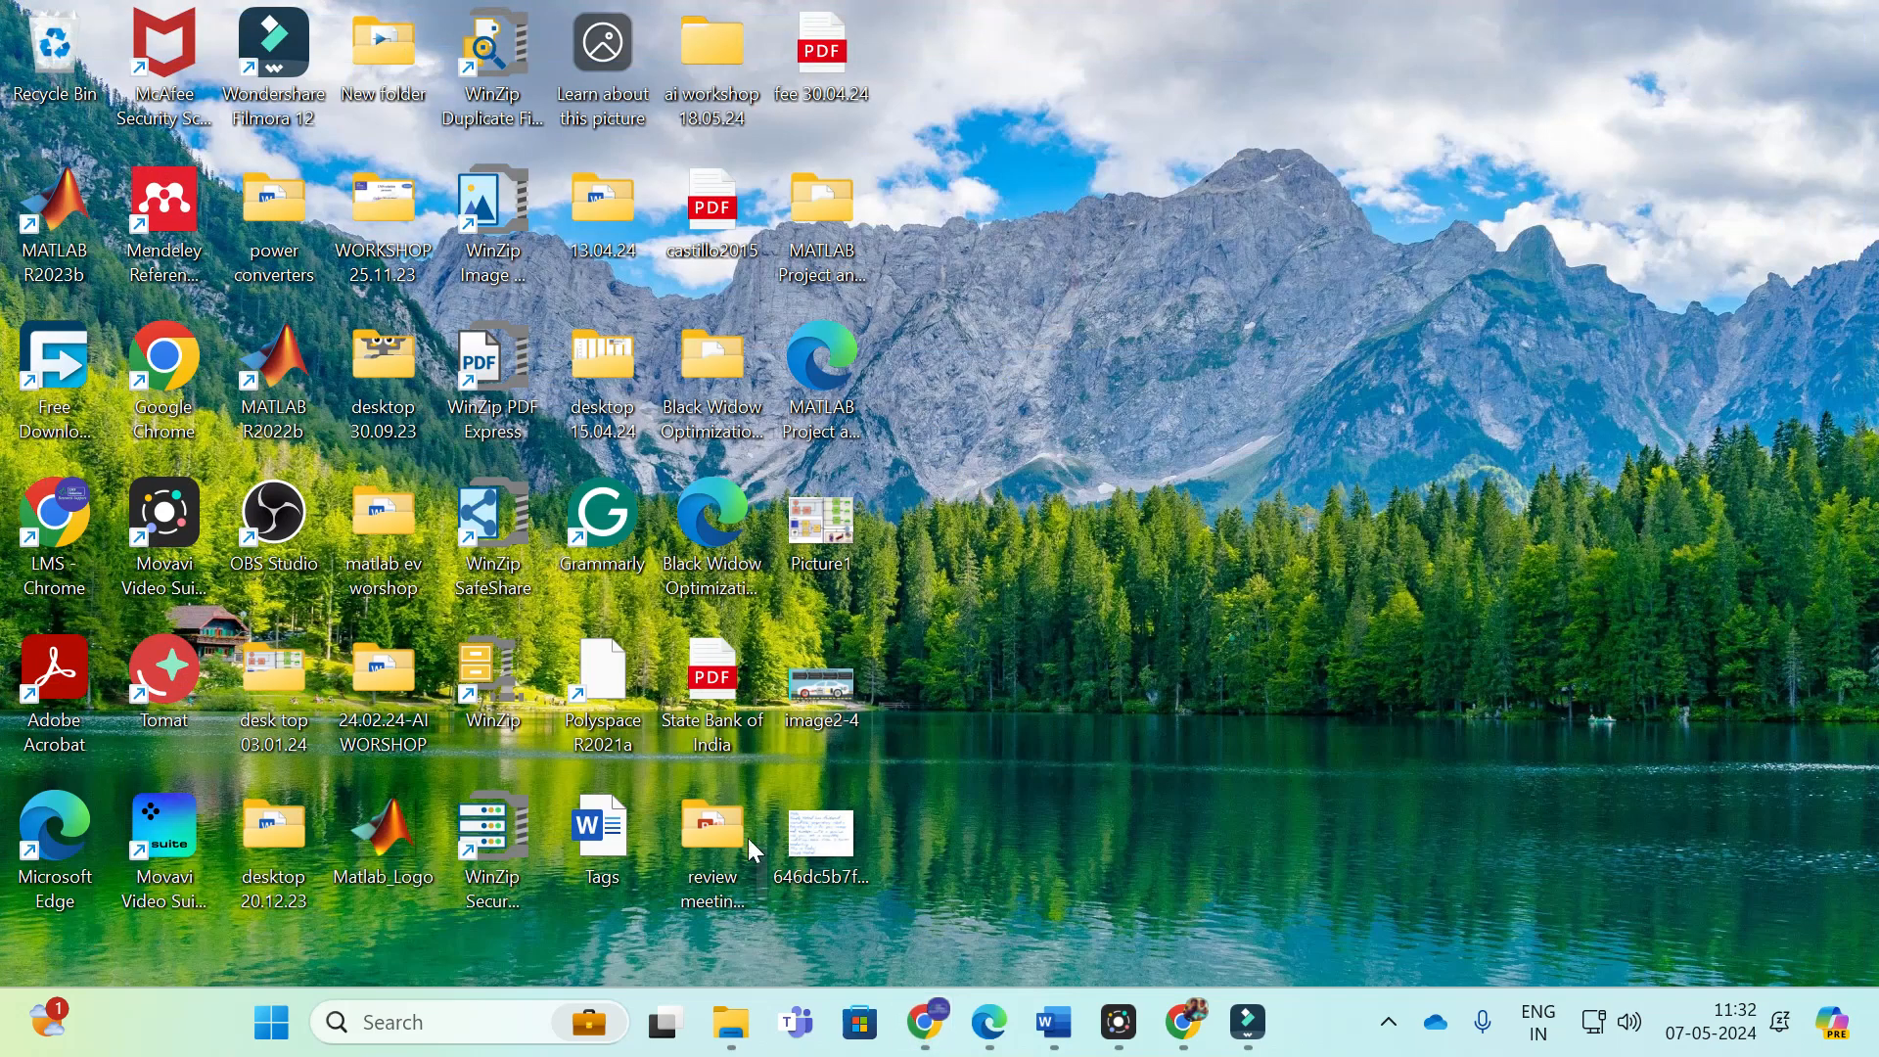
pyautogui.doubleClick(826, 838)
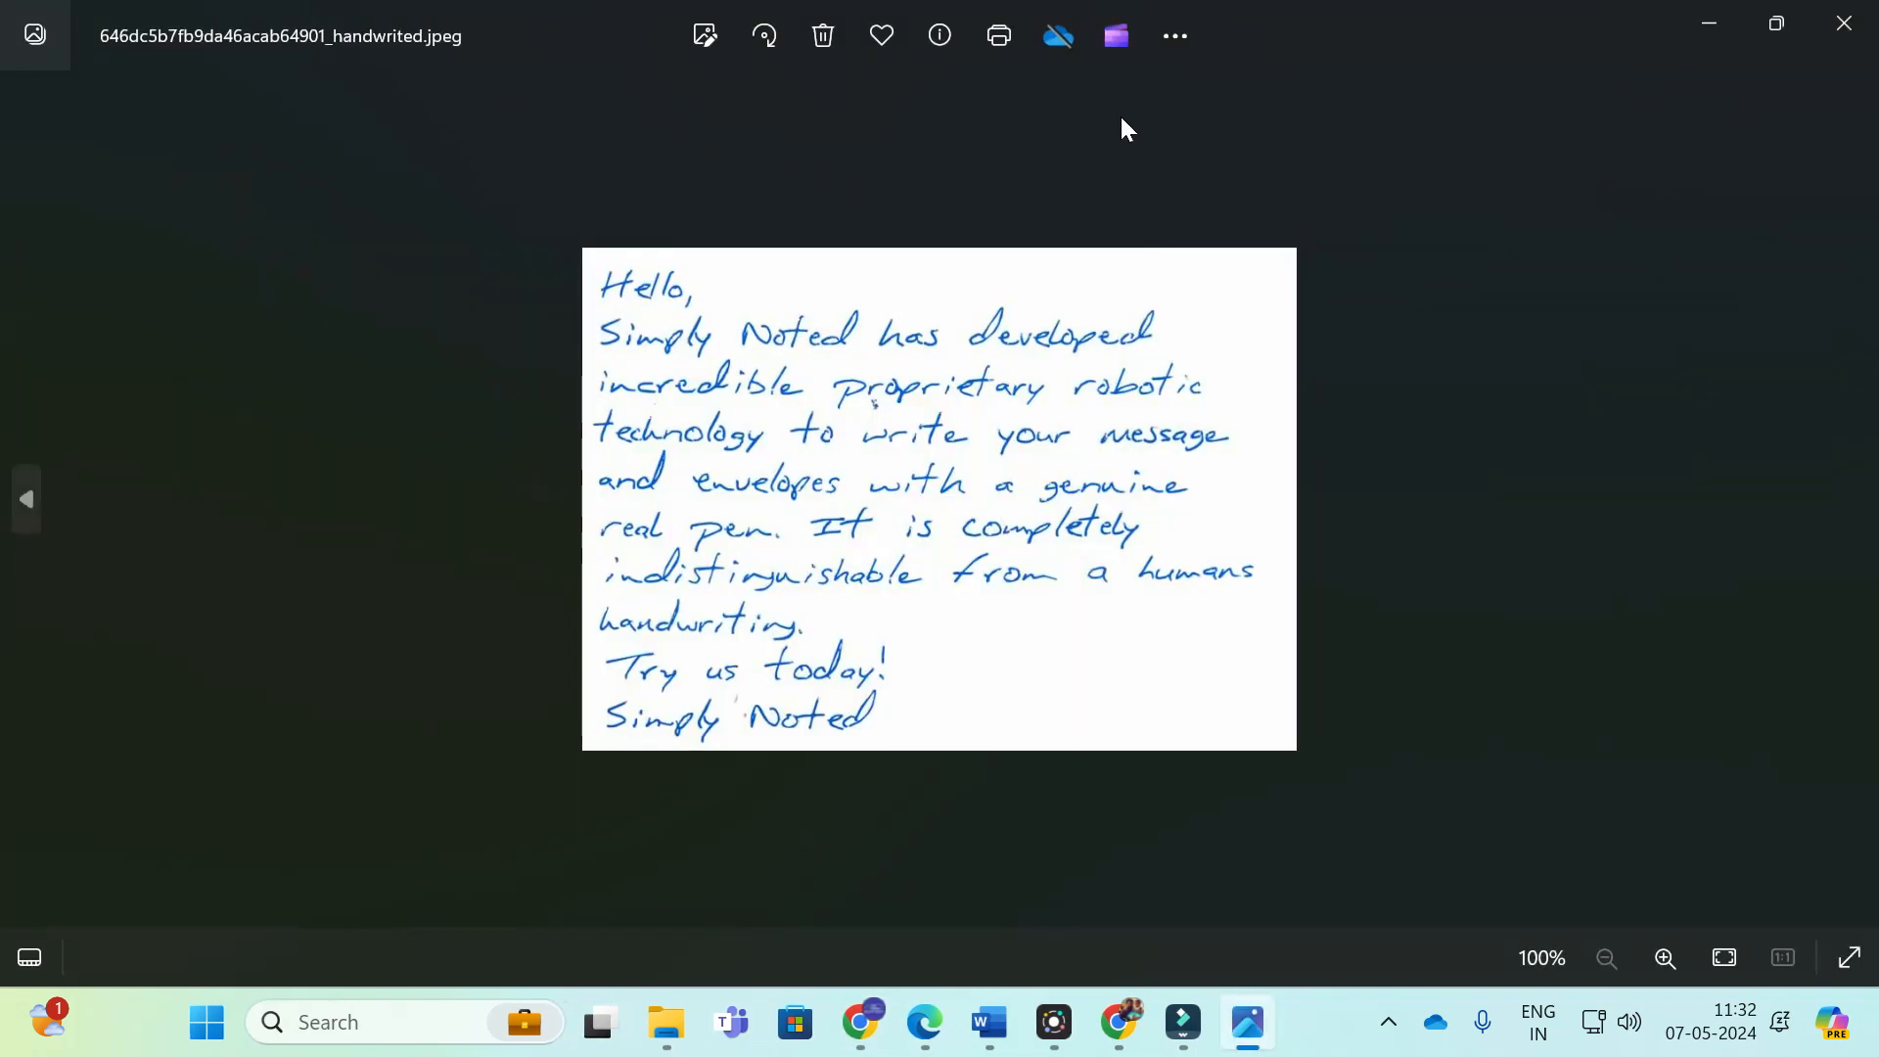
pyautogui.scroll(2, 672, 417)
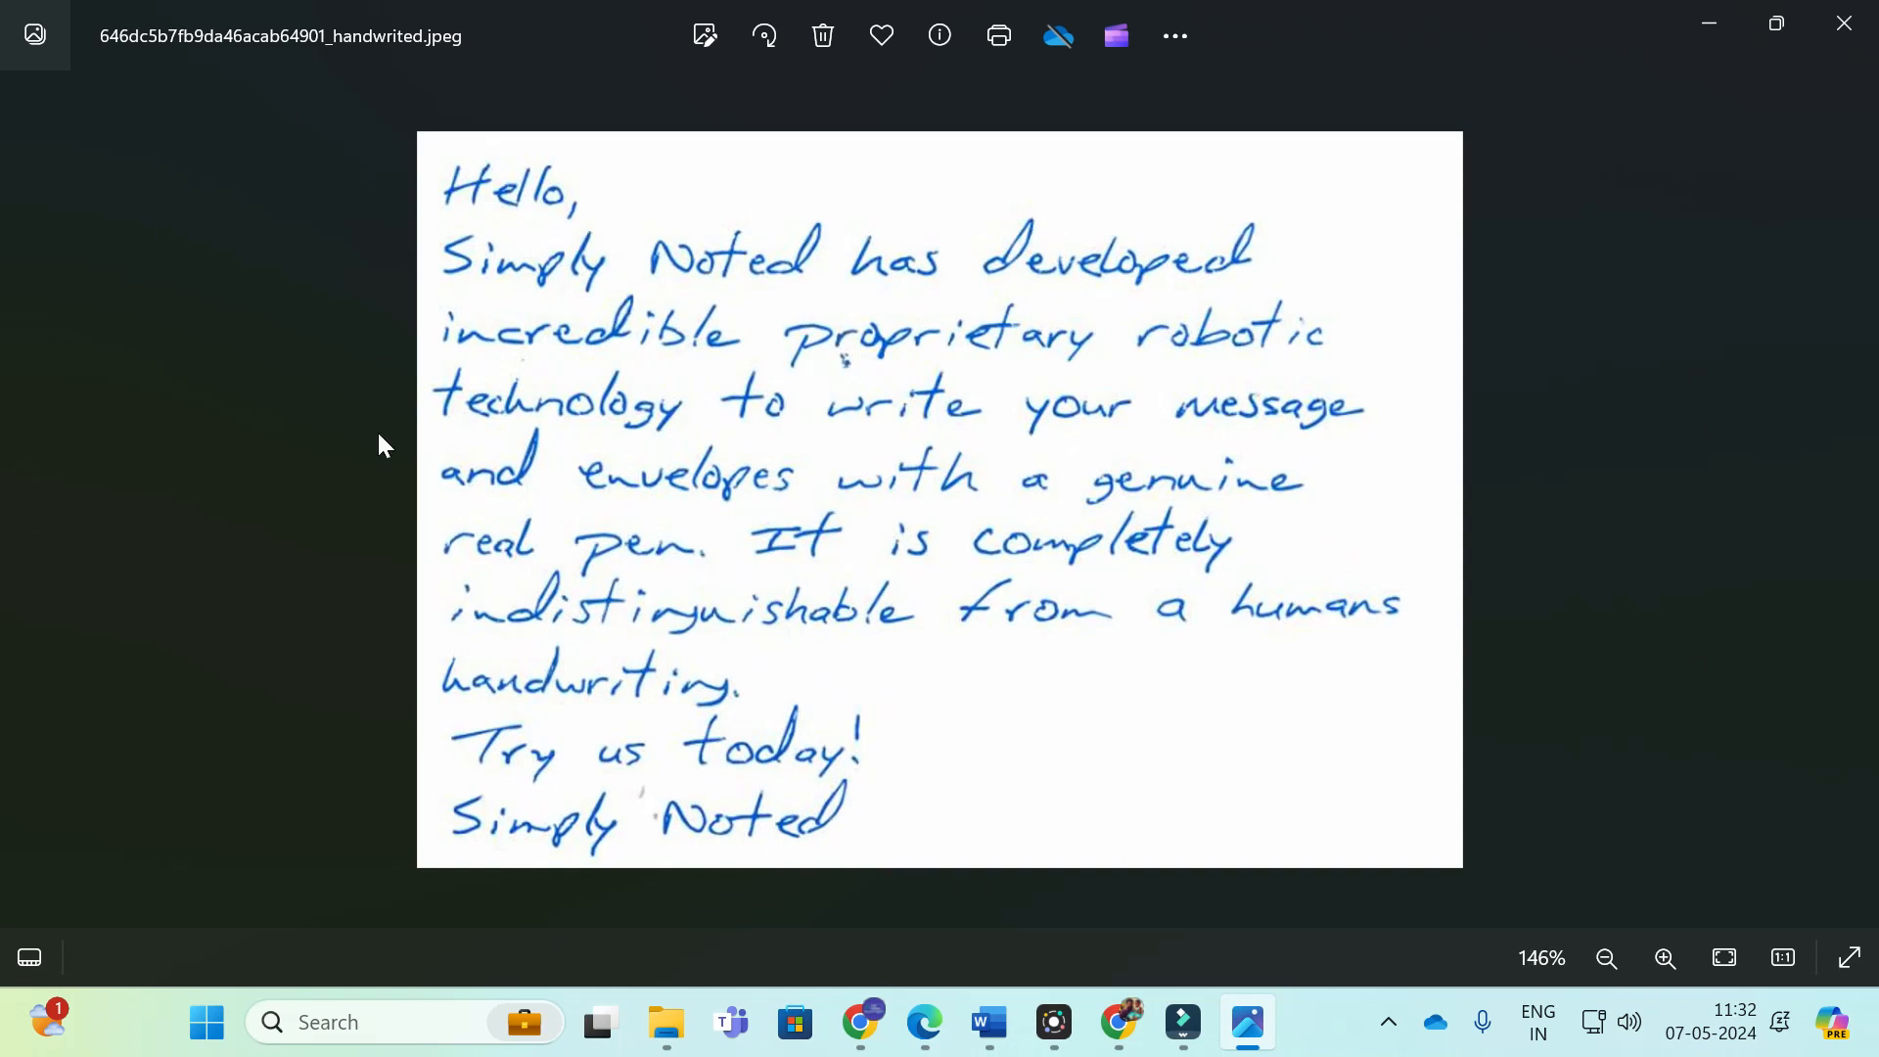
pyautogui.click(1866, 12)
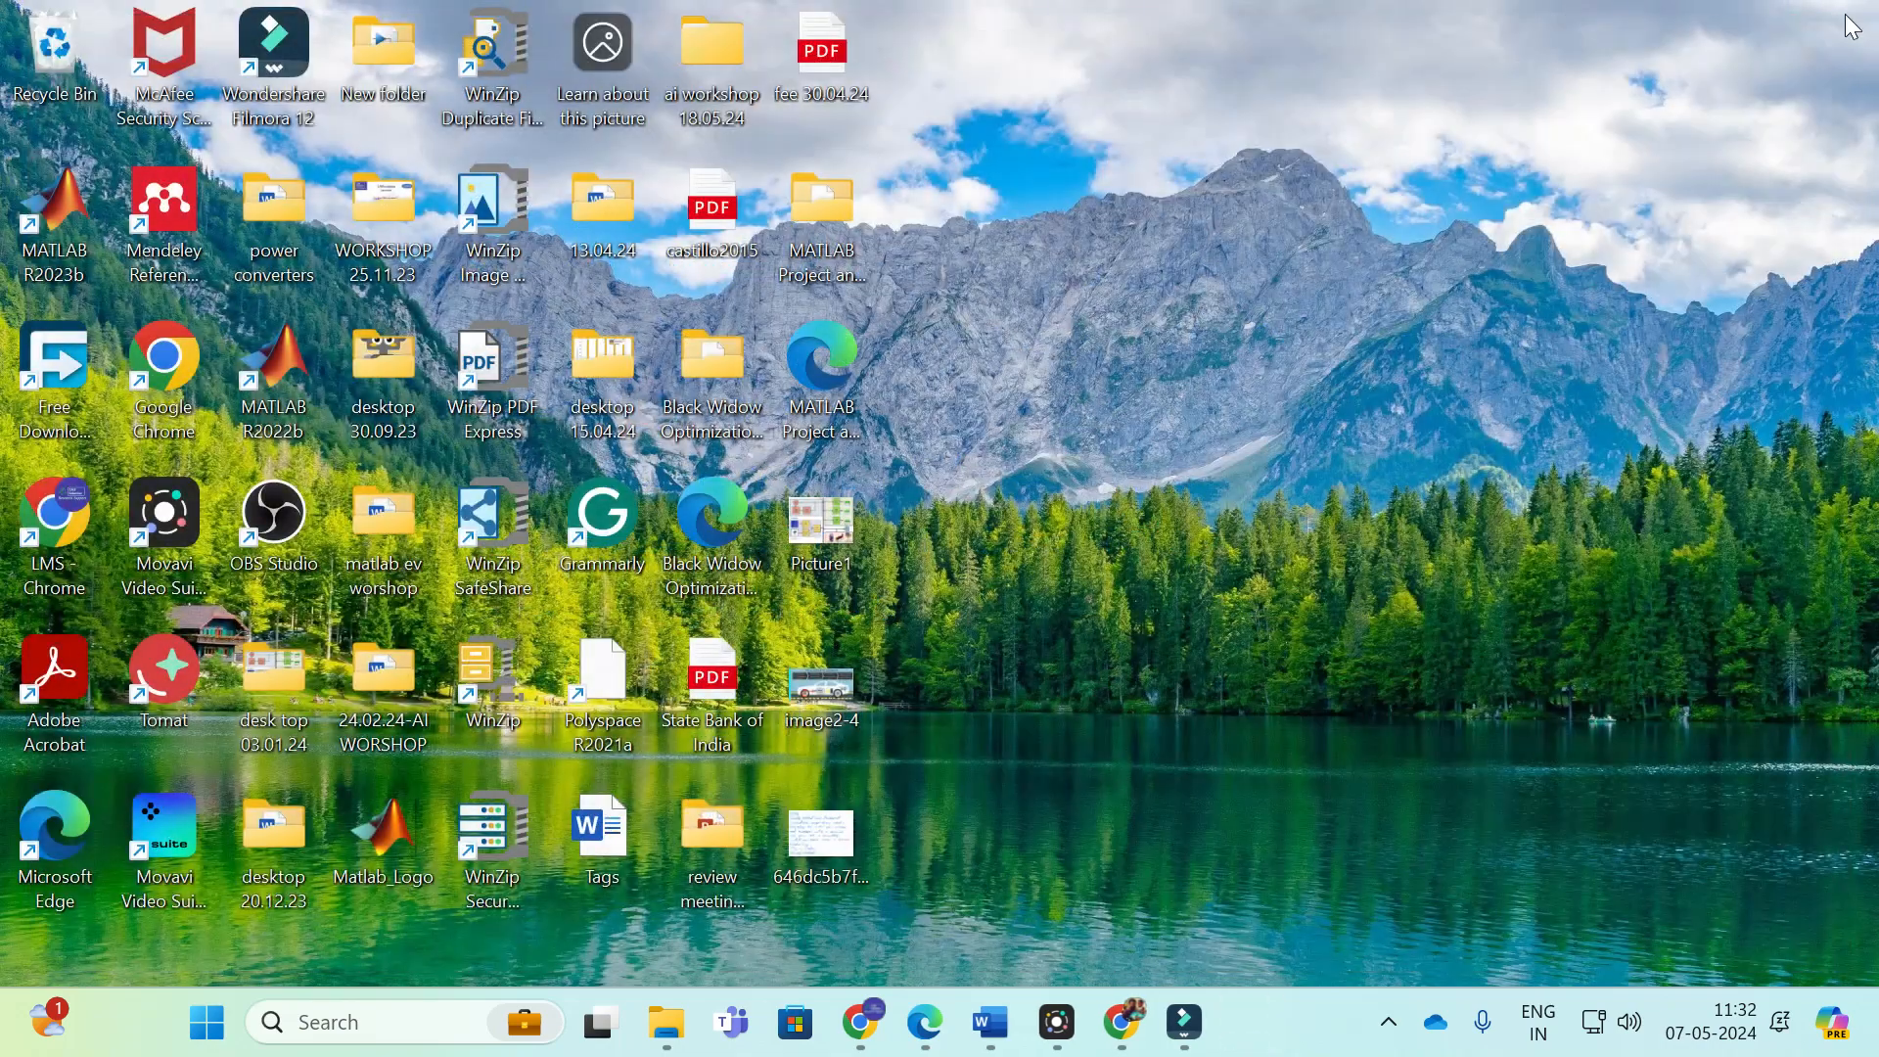
# Step: Go back to the converter in Chrome, start a new conversion and upload Picture1 from the Desktop
pyautogui.click(930, 1045)
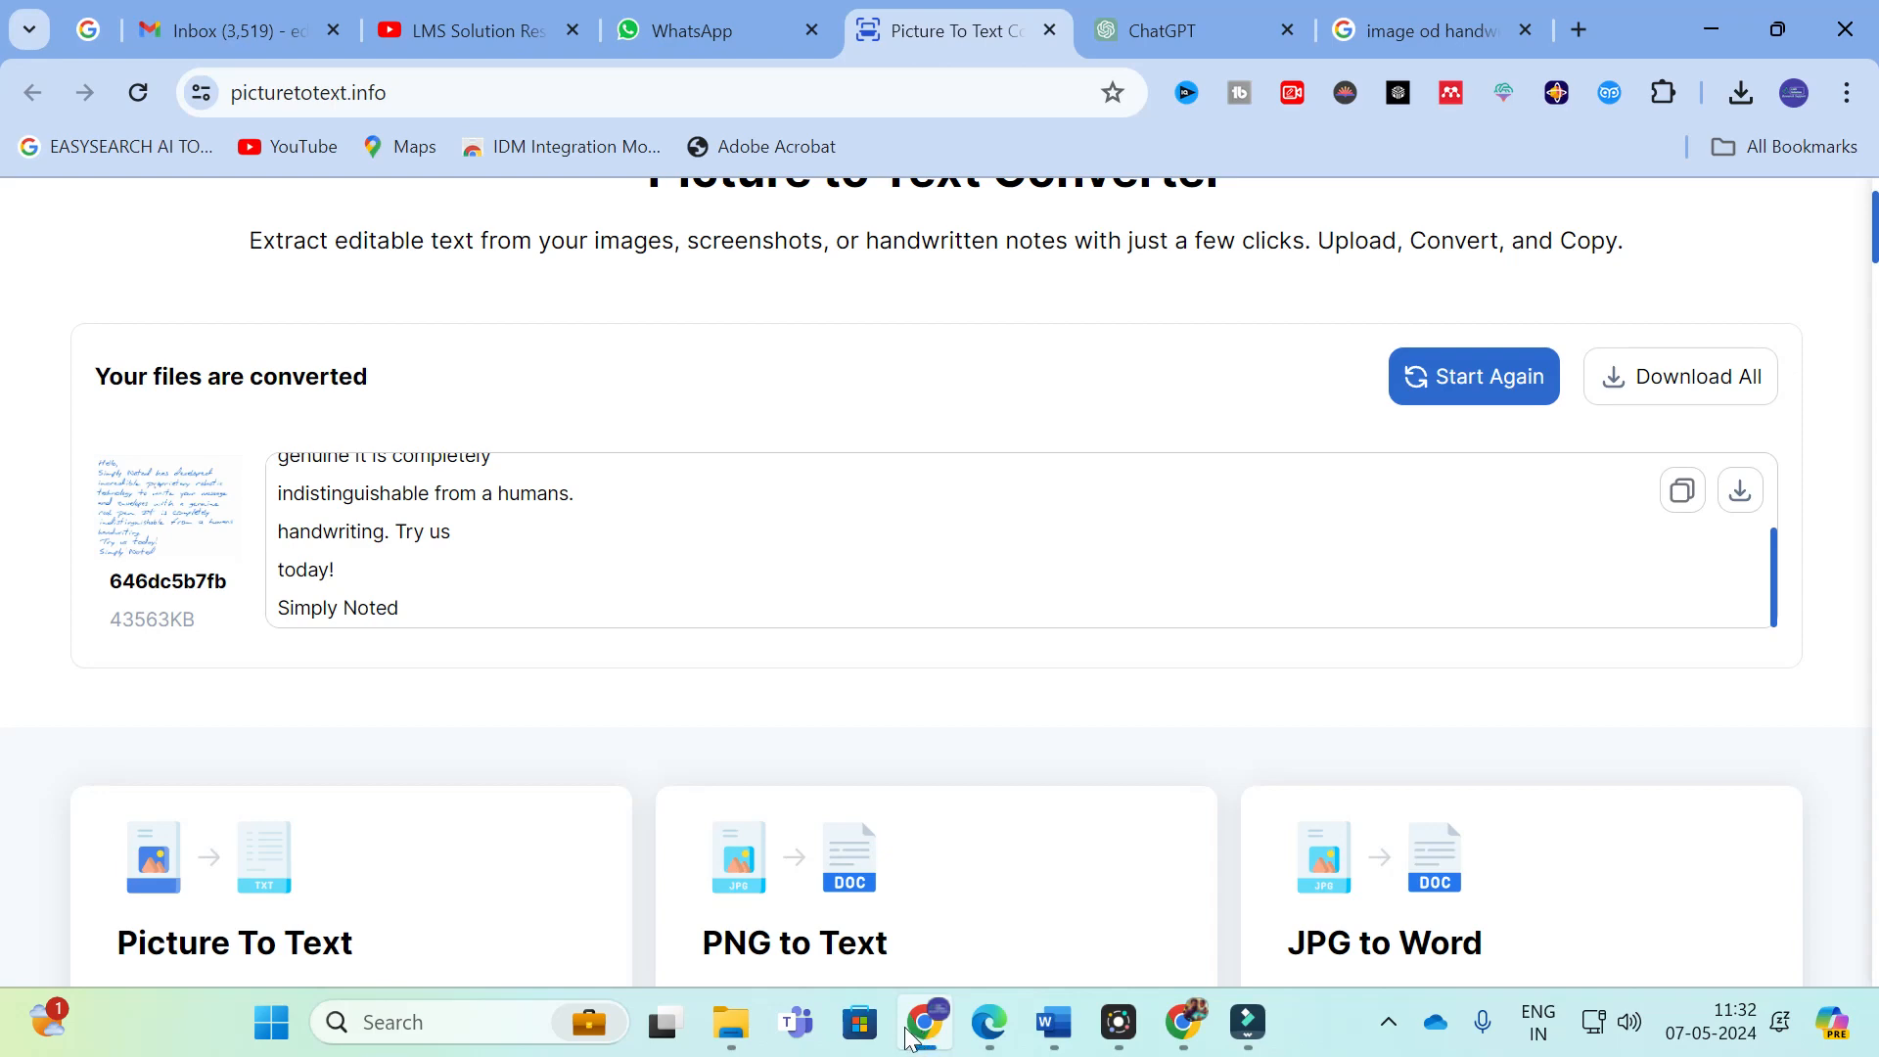
pyautogui.click(1490, 377)
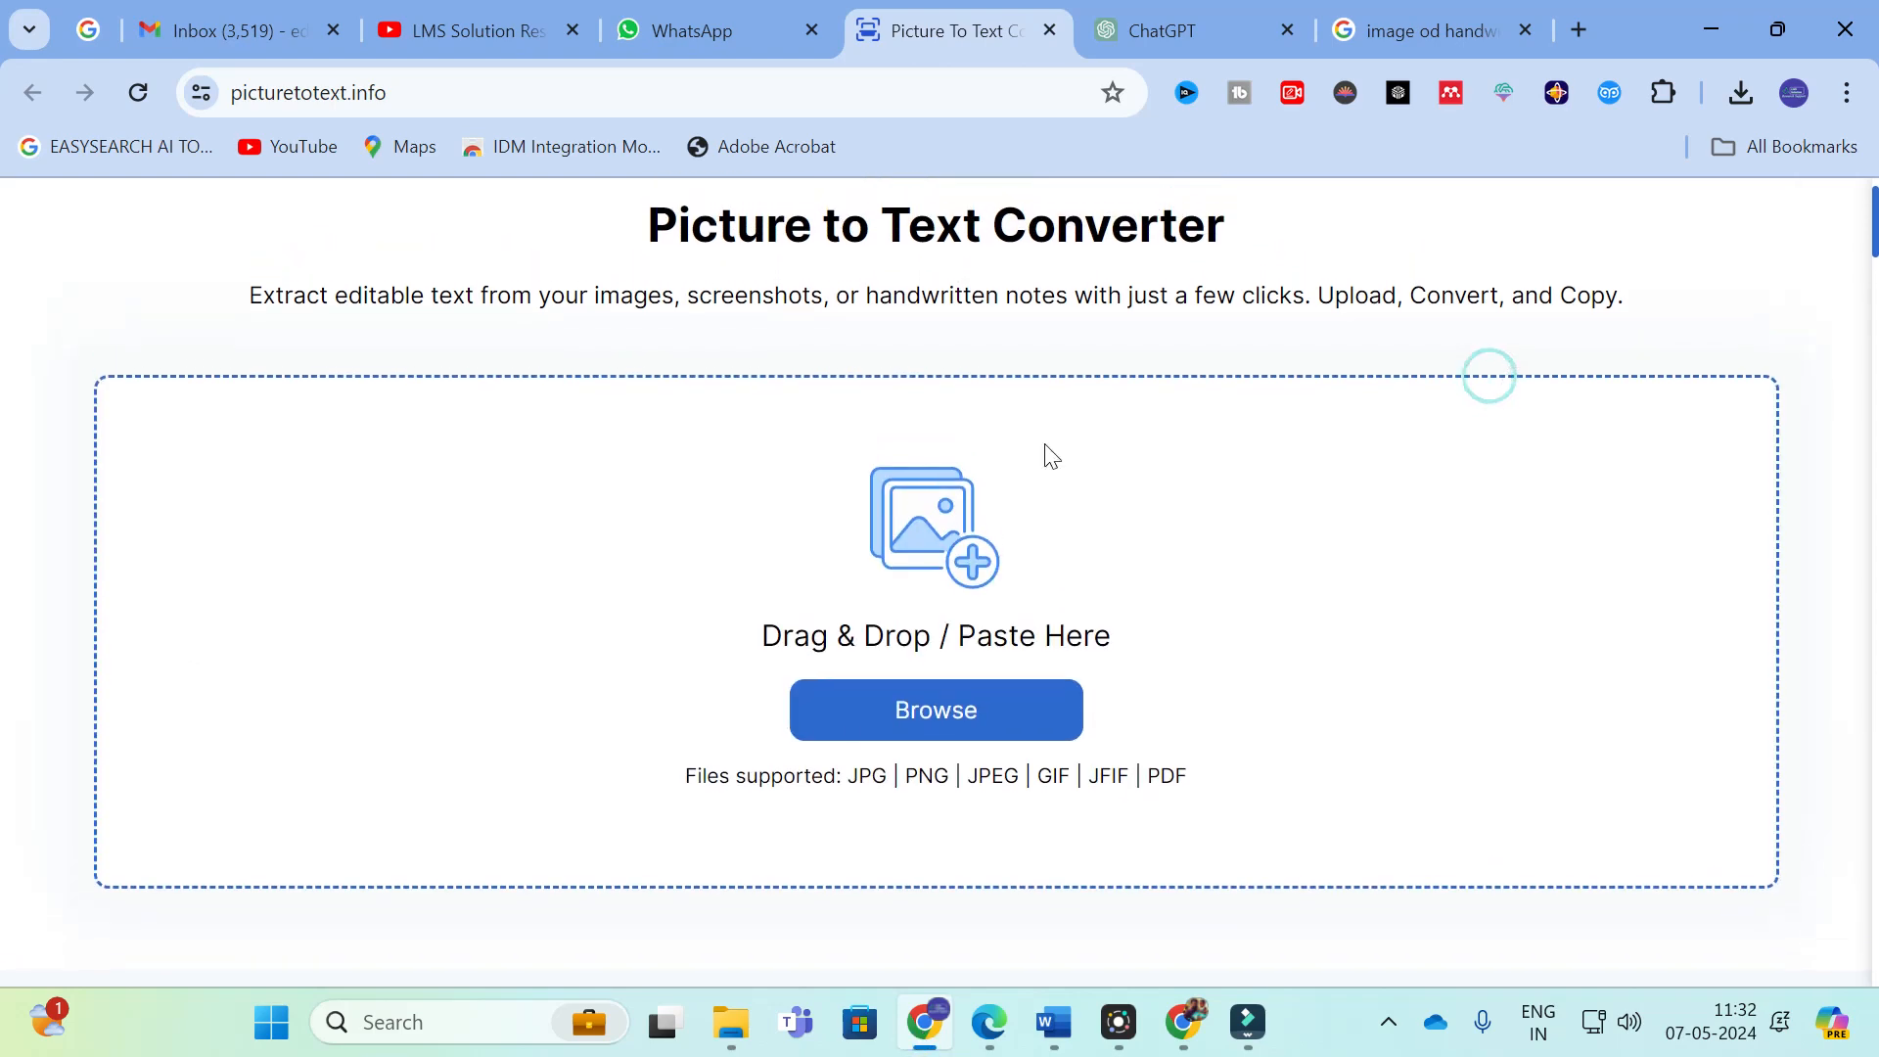
pyautogui.click(959, 712)
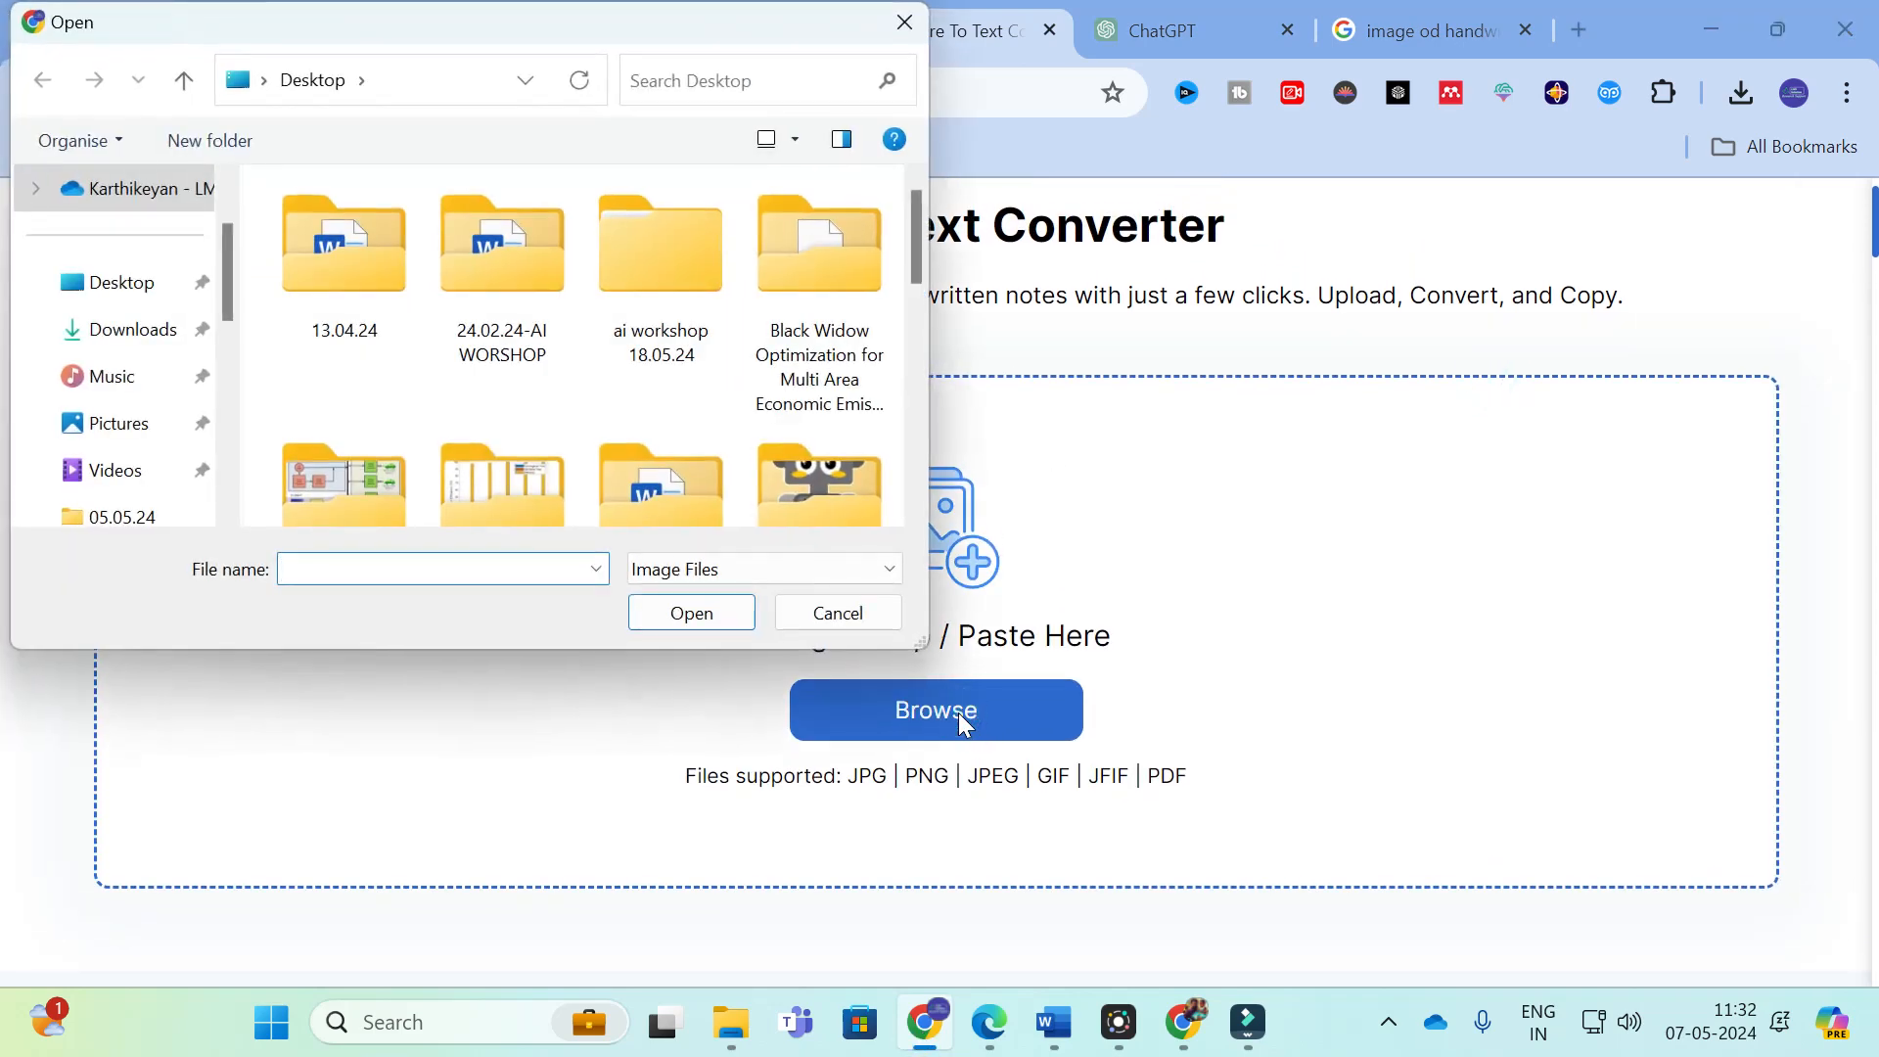
pyautogui.scroll(-2, 353, 308)
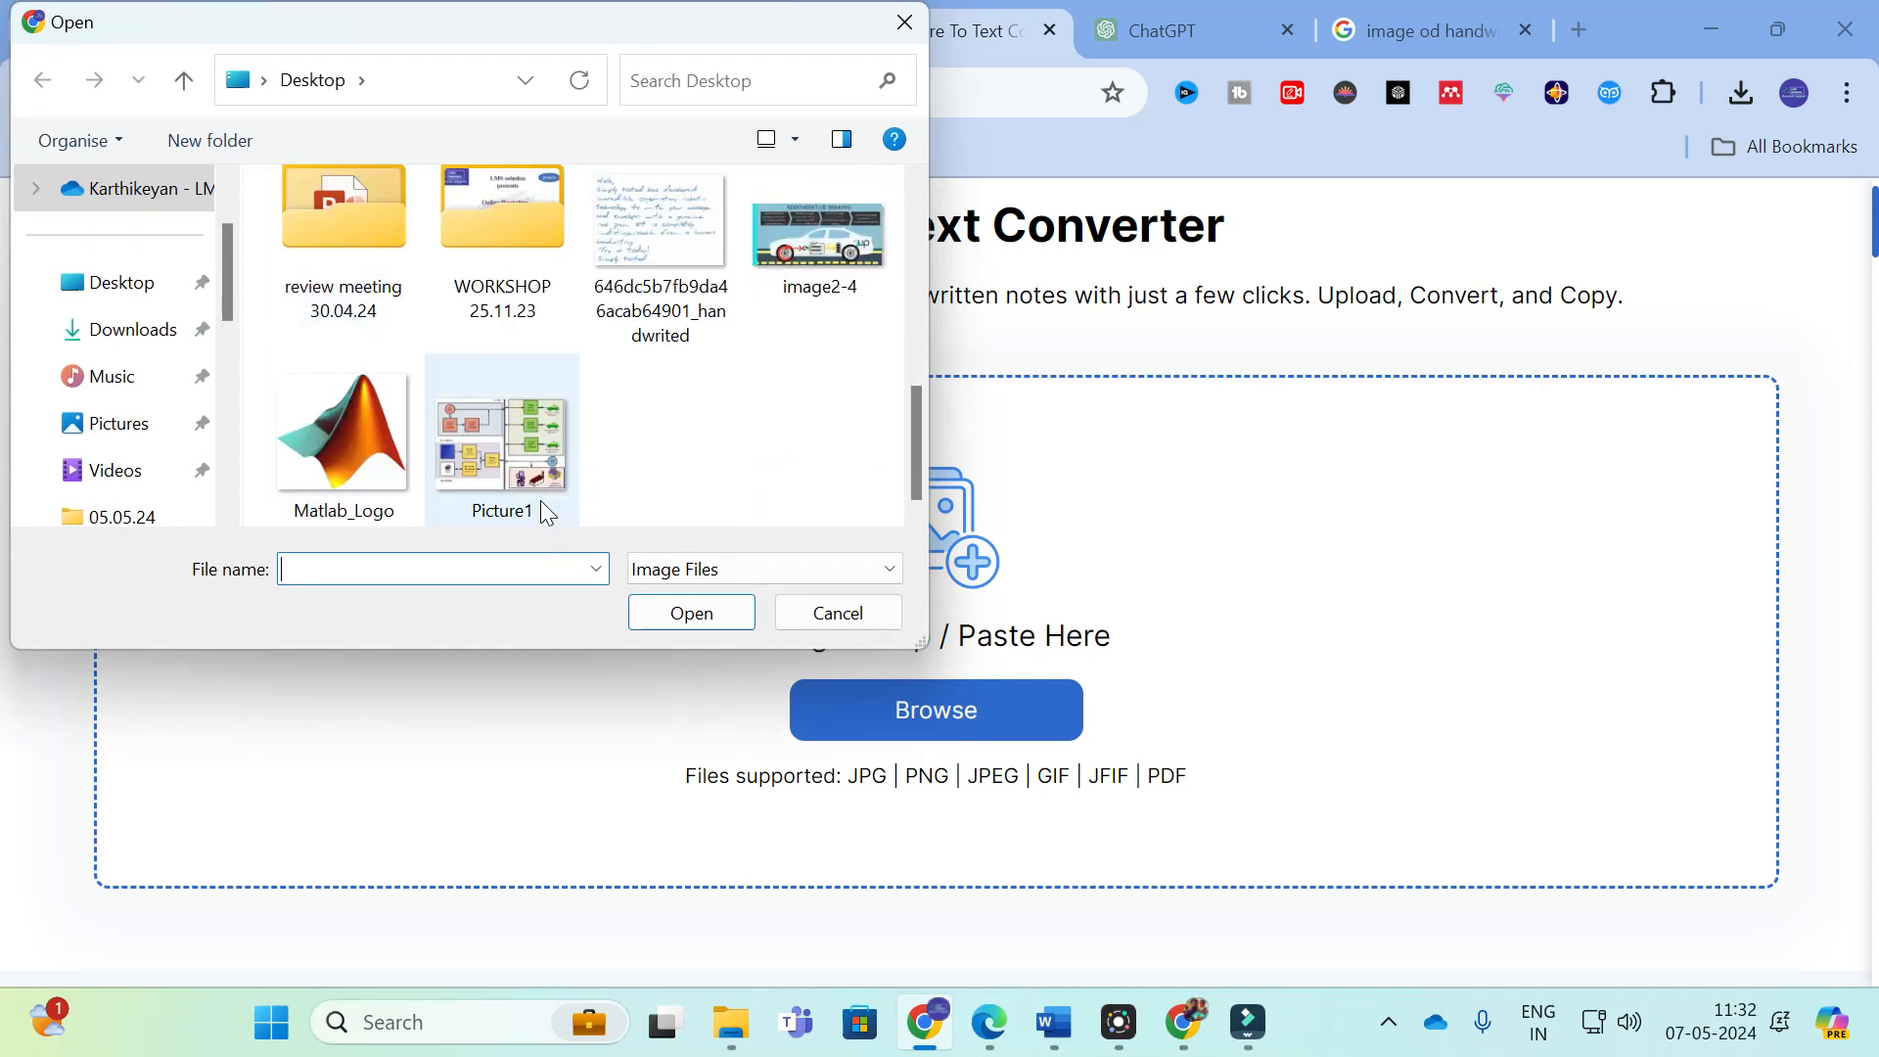
pyautogui.click(480, 425)
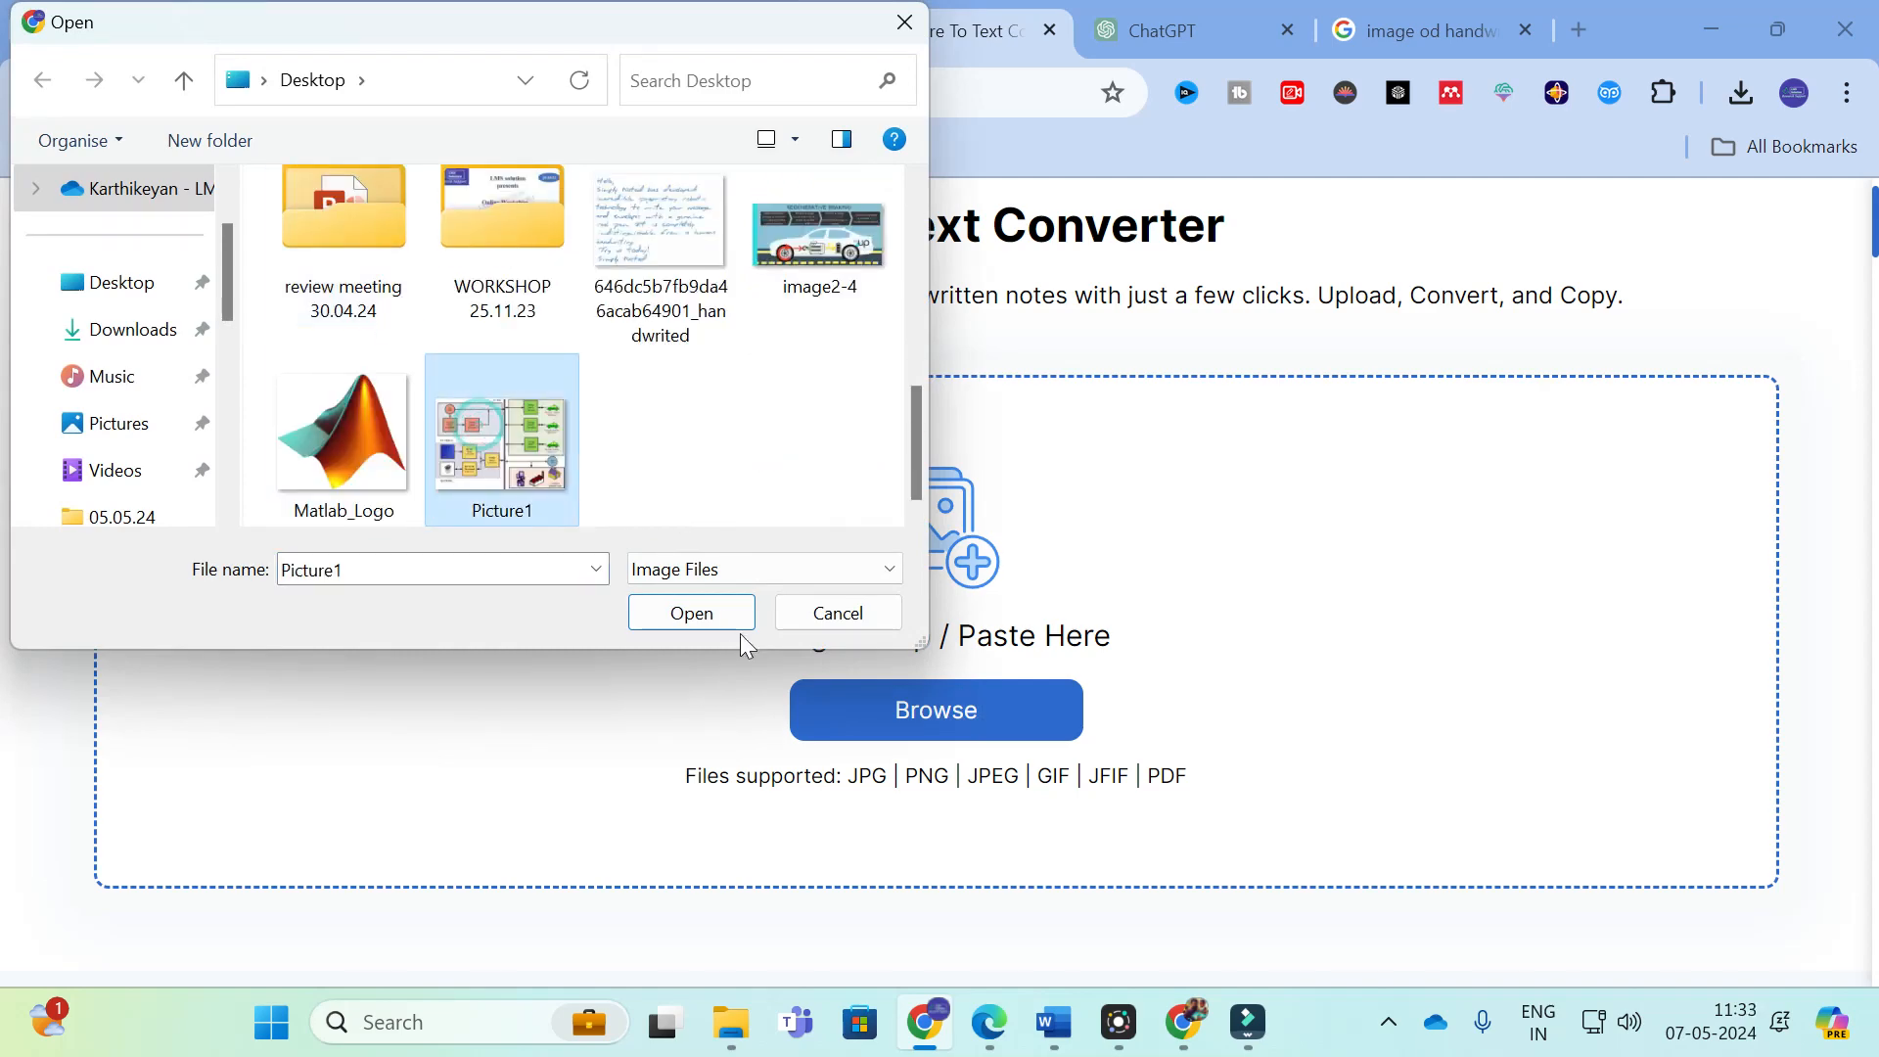
pyautogui.click(712, 611)
# Step: Convert the uploaded Picture1 block diagram to text and select all of the extracted text for copying
pyautogui.scroll(-4, 136, 567)
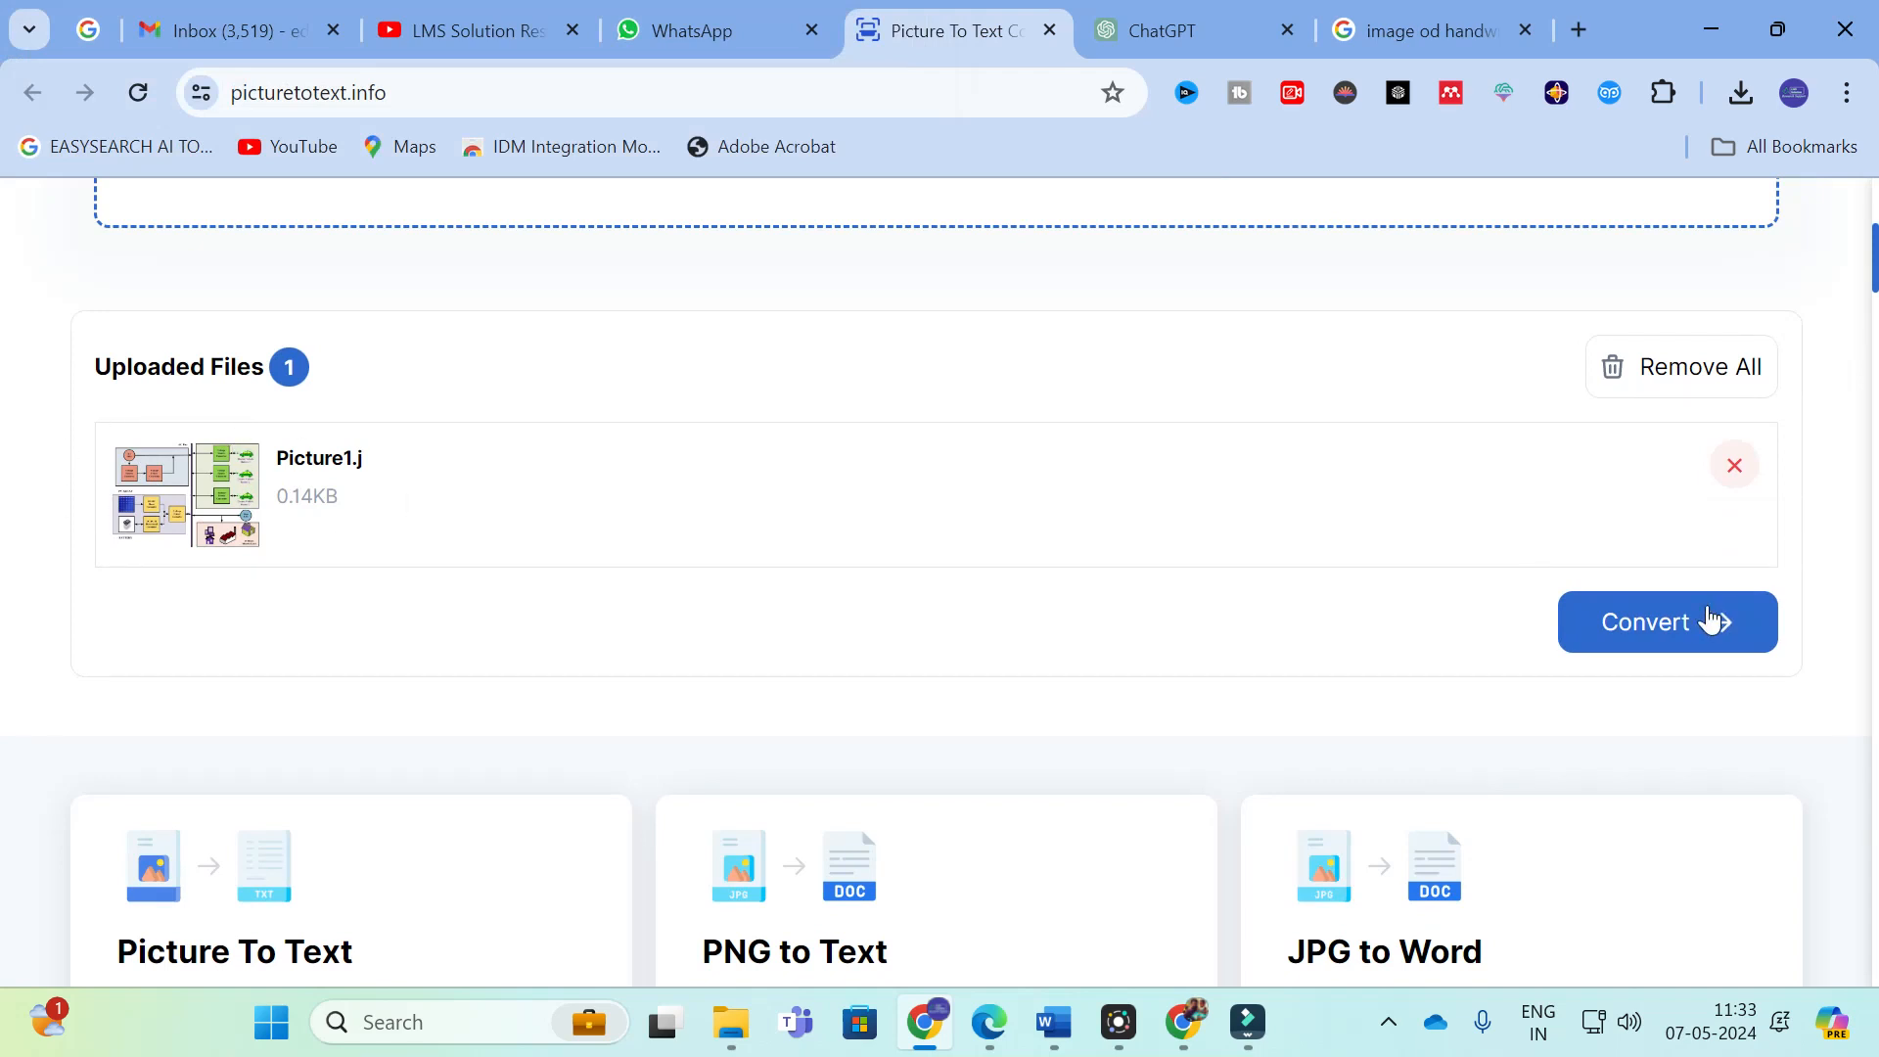
pyautogui.click(1669, 625)
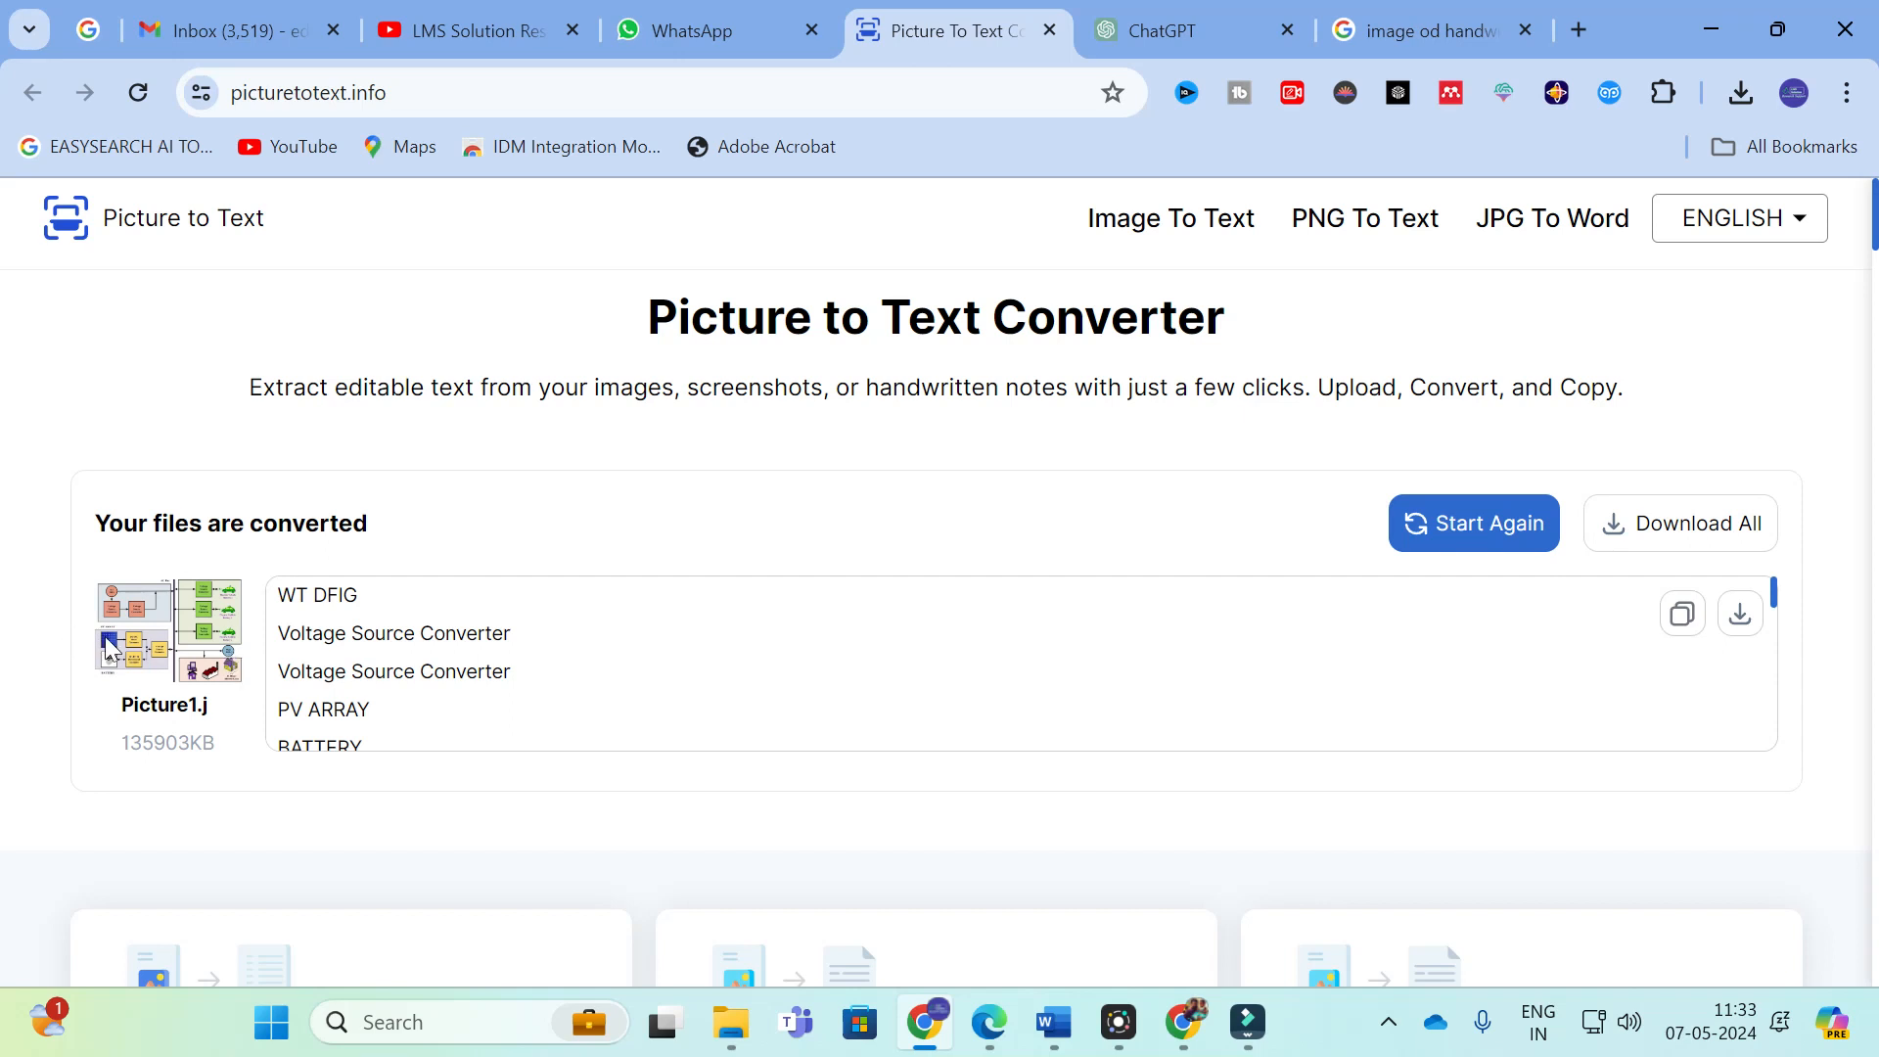
pyautogui.scroll(-2, 174, 616)
pyautogui.scroll(2, 173, 617)
pyautogui.moveTo(279, 594); pyautogui.dragTo(642, 776)
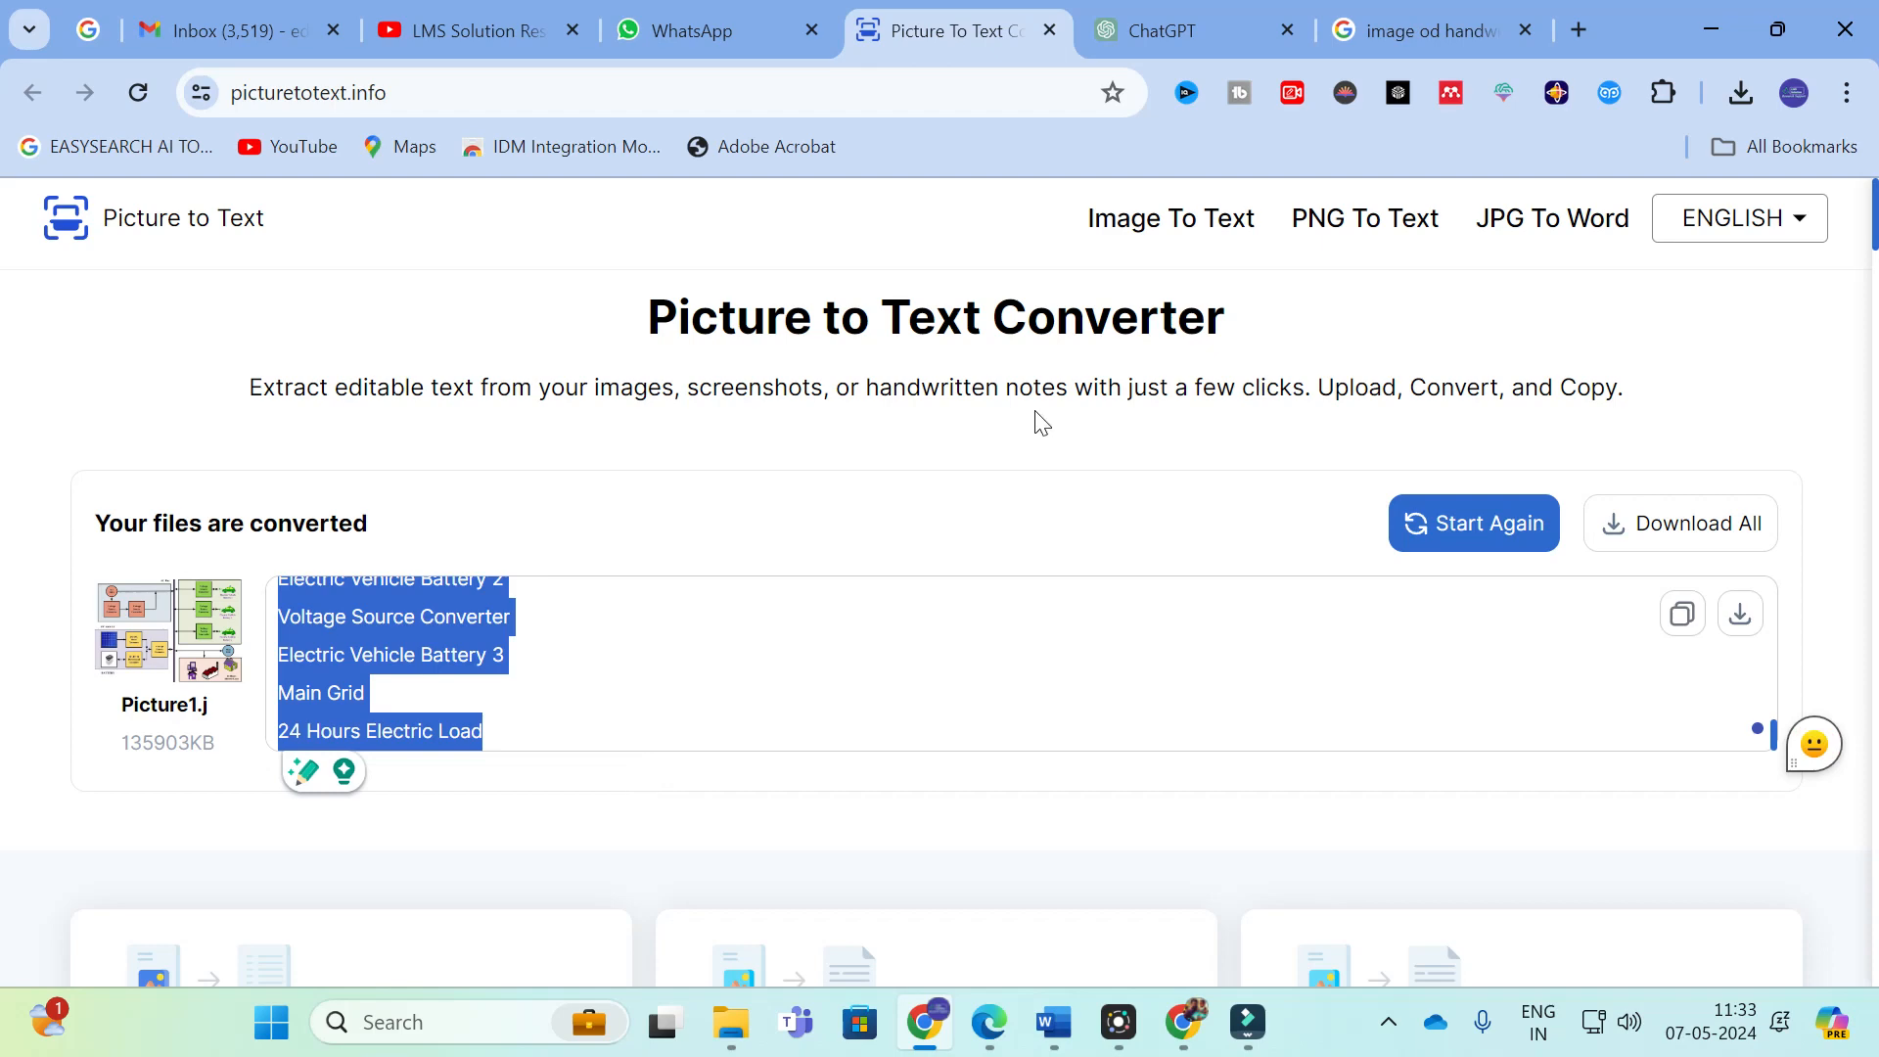
# Step: Paste the text extracted from the block diagram into the message box of the open ChatGPT conversation
pyautogui.click(1184, 30)
pyautogui.scroll(-3, 711, 773)
pyautogui.scroll(-5, 712, 773)
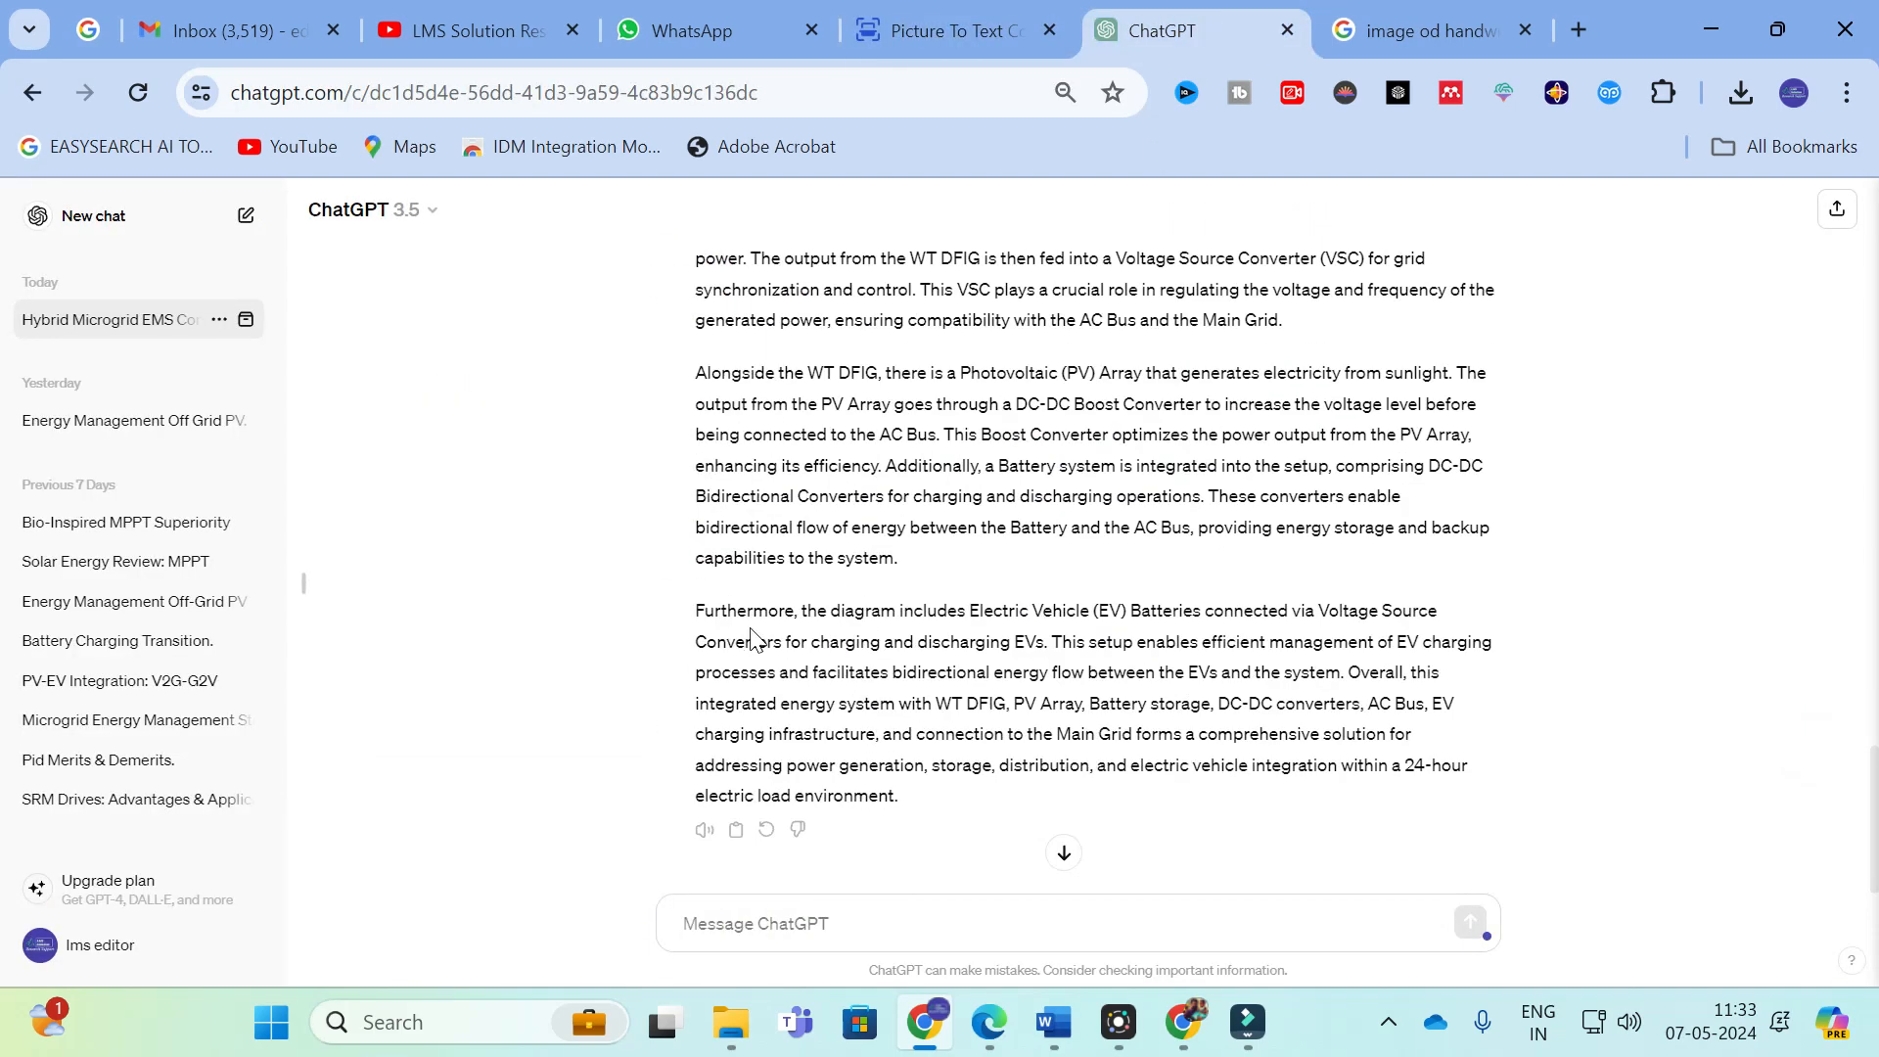
pyautogui.click(736, 925)
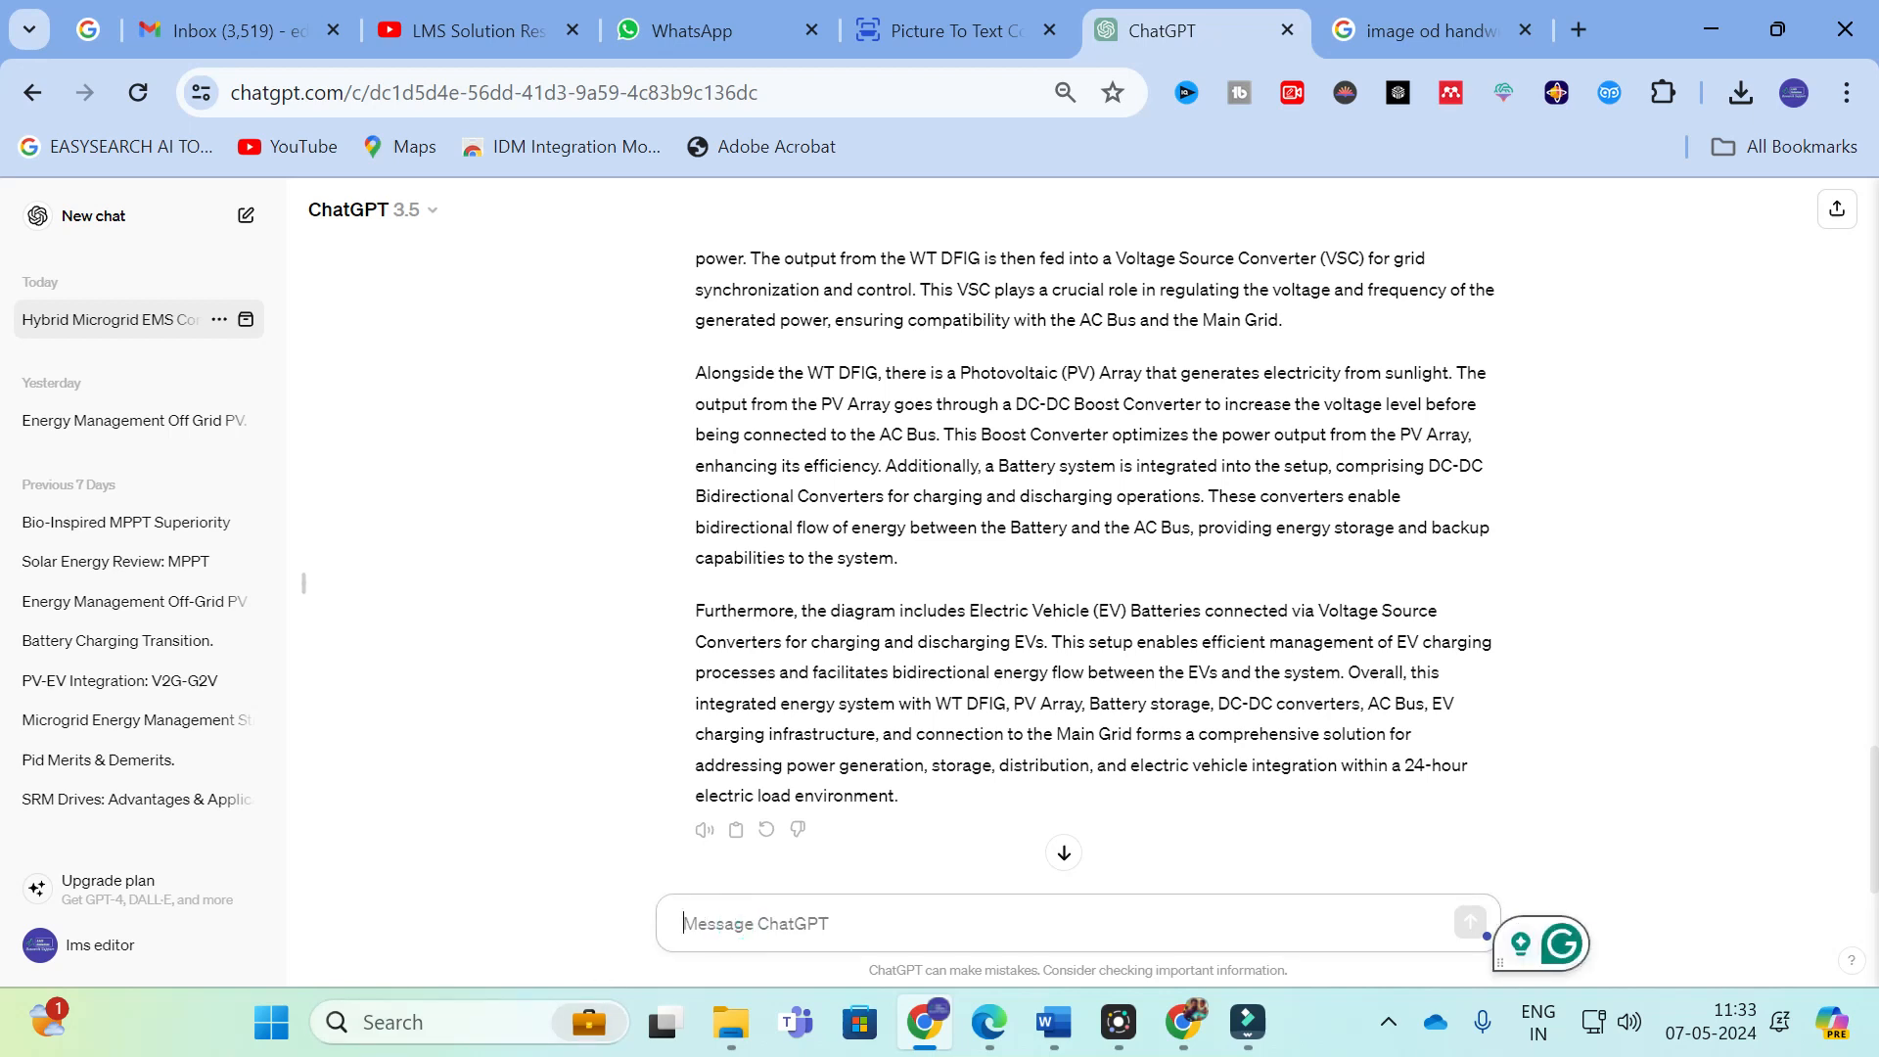
pyautogui.hotkey('ctrl', 'v')
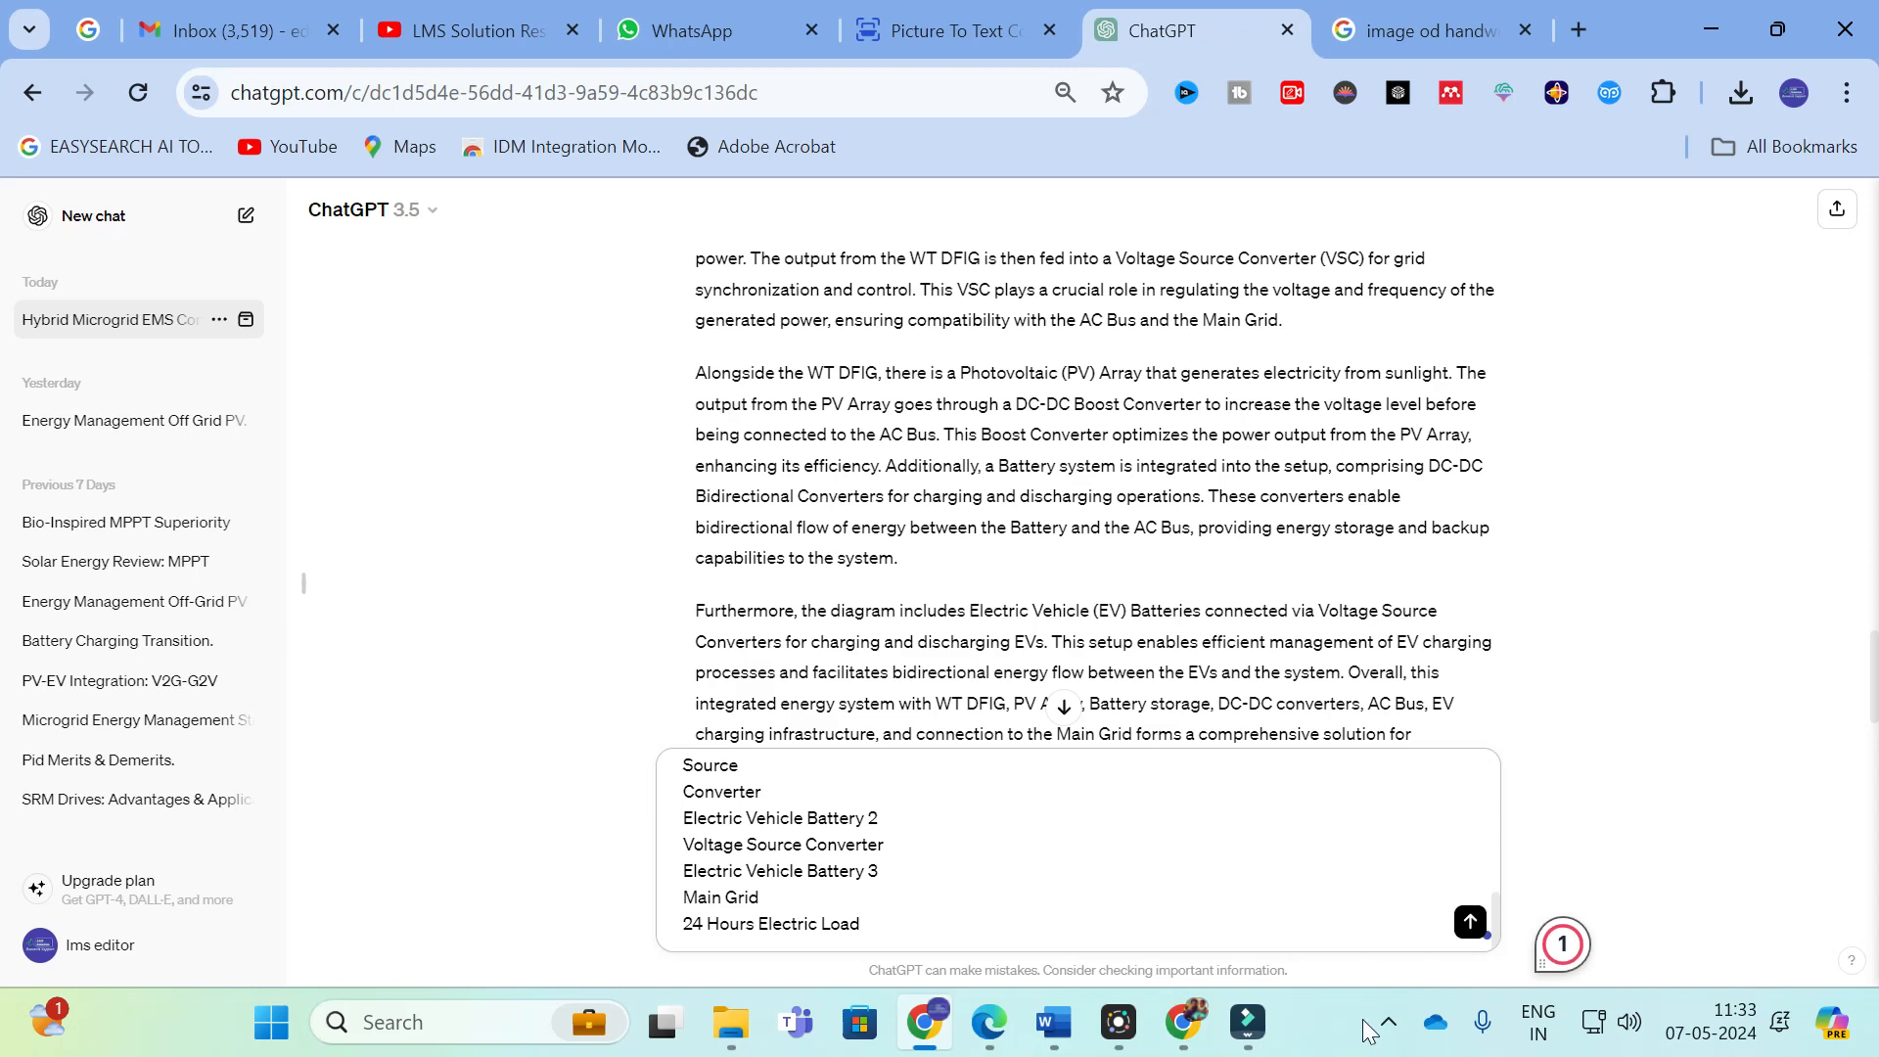
# Step: Switch to Document1 in Word and review the prompt asking for a technically correct paragraph explanation of the block diagram
pyautogui.click(1054, 1021)
pyautogui.click(1362, 839)
pyautogui.click(1801, 972)
pyautogui.click(1801, 972)
pyautogui.click(1801, 972)
pyautogui.click(1801, 972)
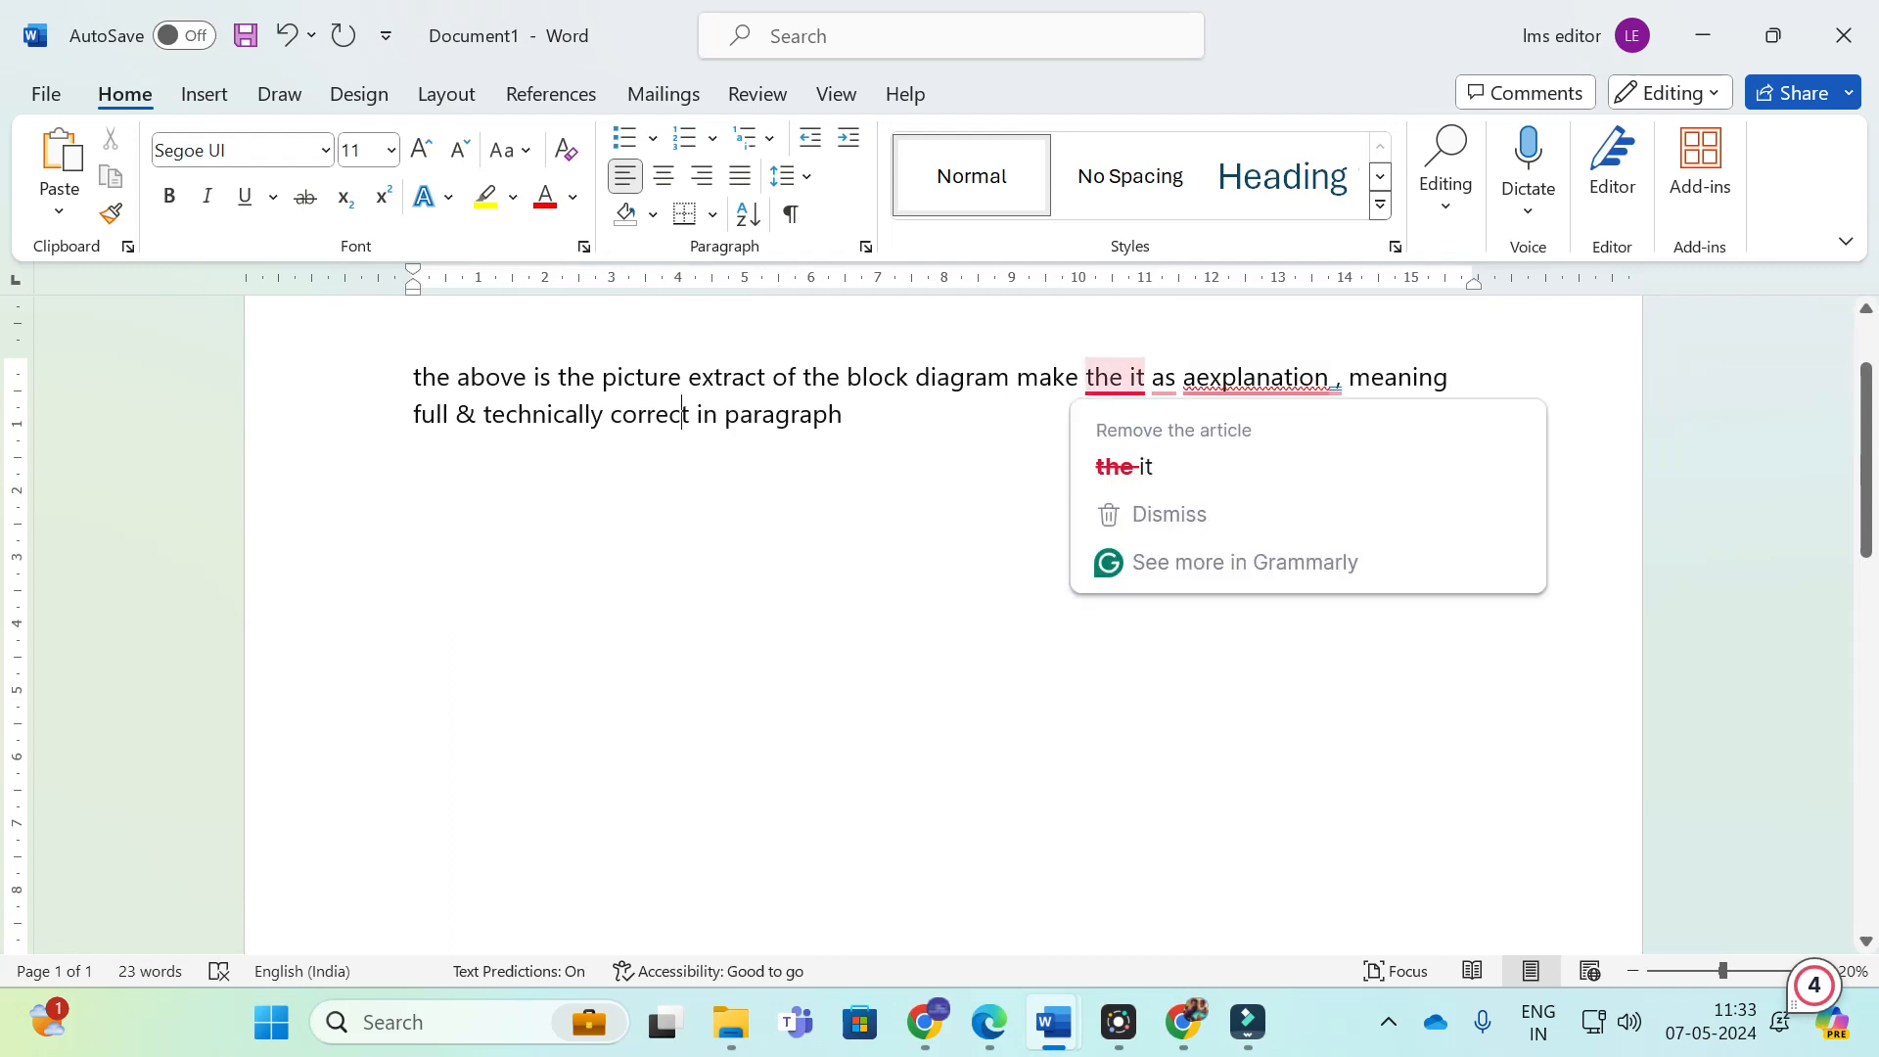
pyautogui.moveTo(1225, 383)
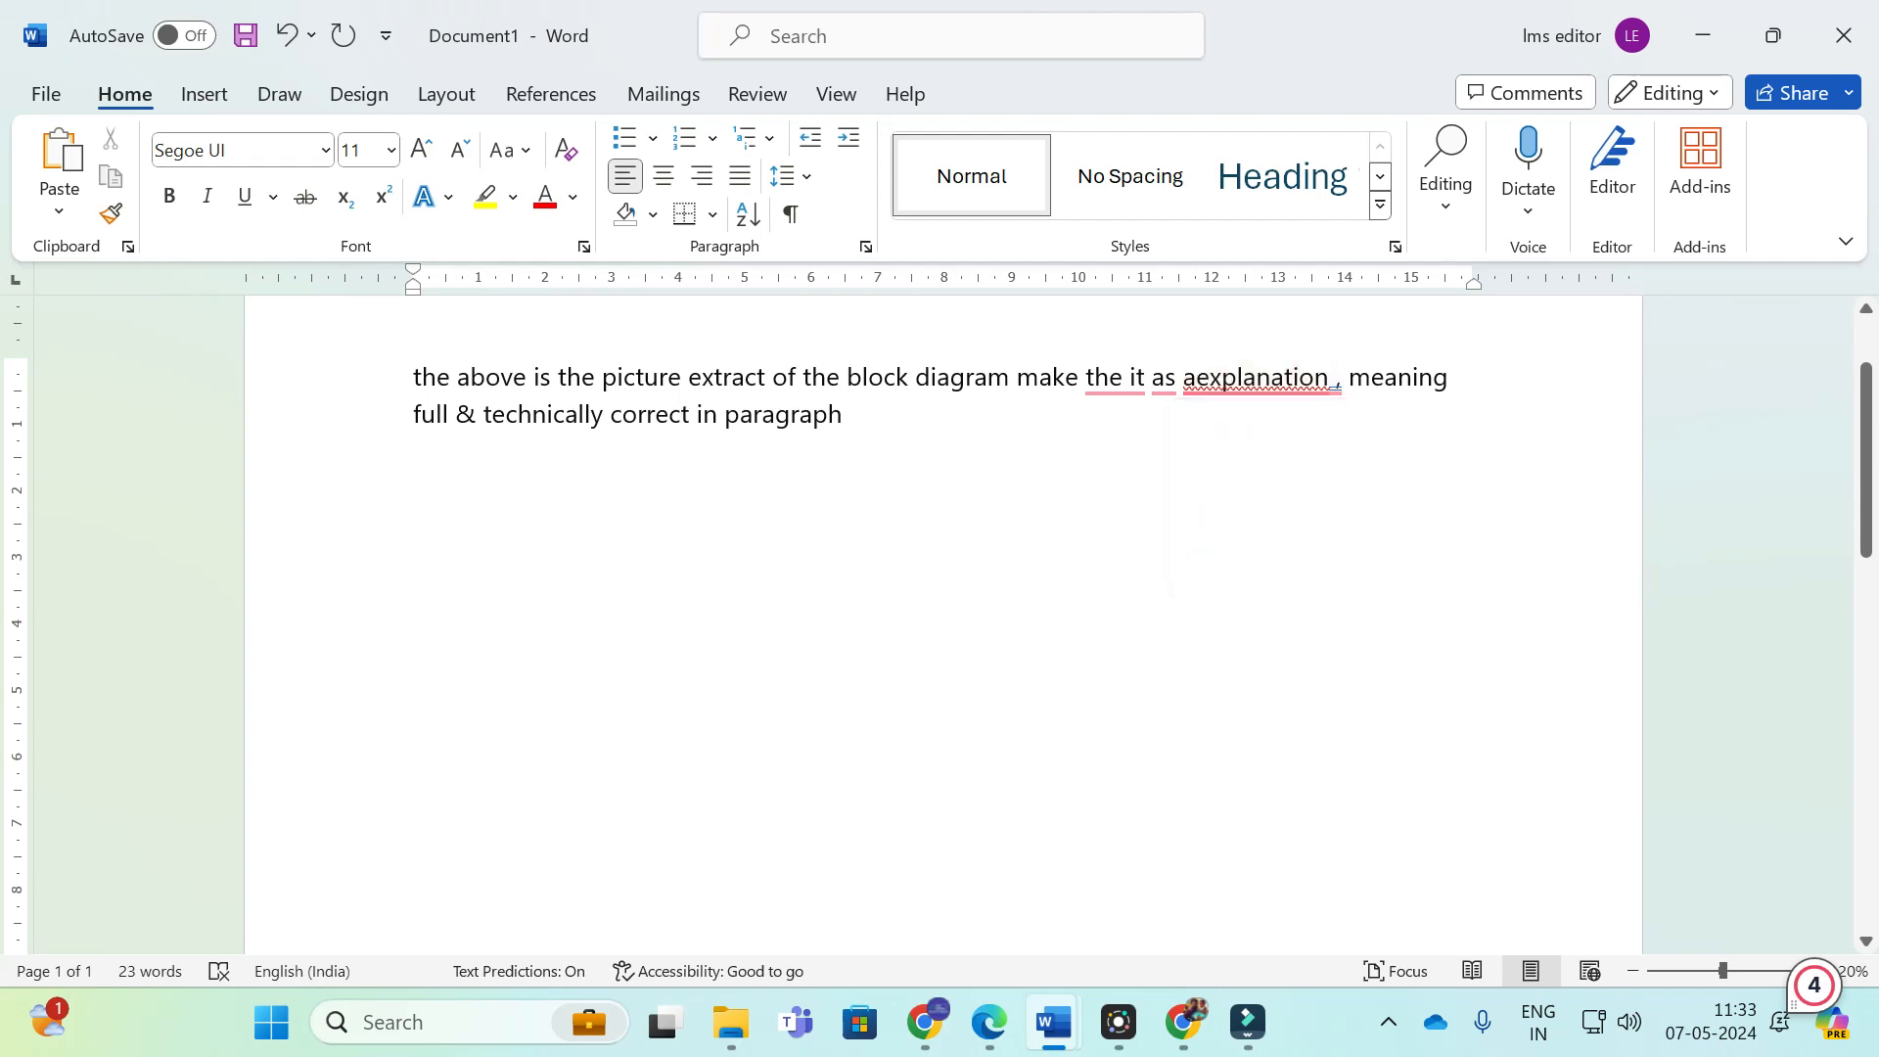
# Step: Copy the whole prompt from the Word document, add it after the block diagram text in the ChatGPT message and send it
pyautogui.hotkey('ctrl', 'a')
pyautogui.hotkey('ctrl', 'c')
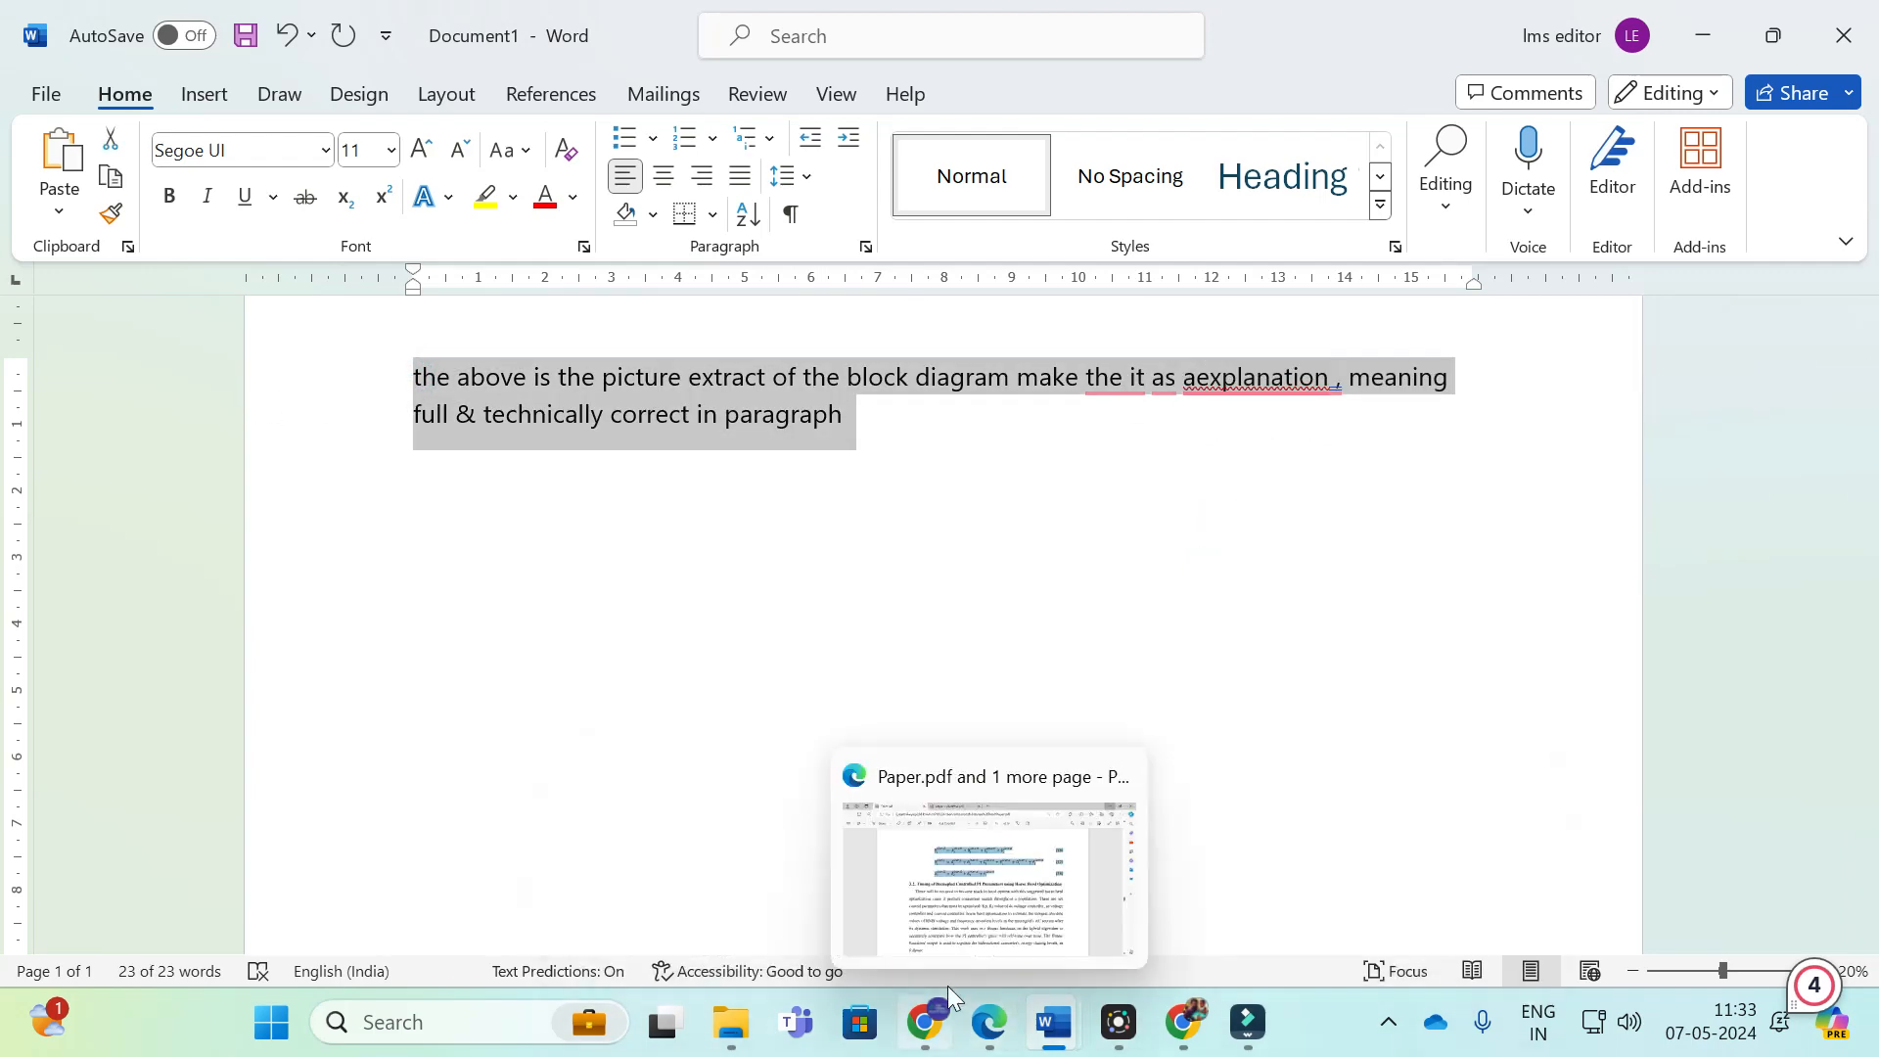
pyautogui.click(947, 995)
pyautogui.hotkey('ctrl', 'v')
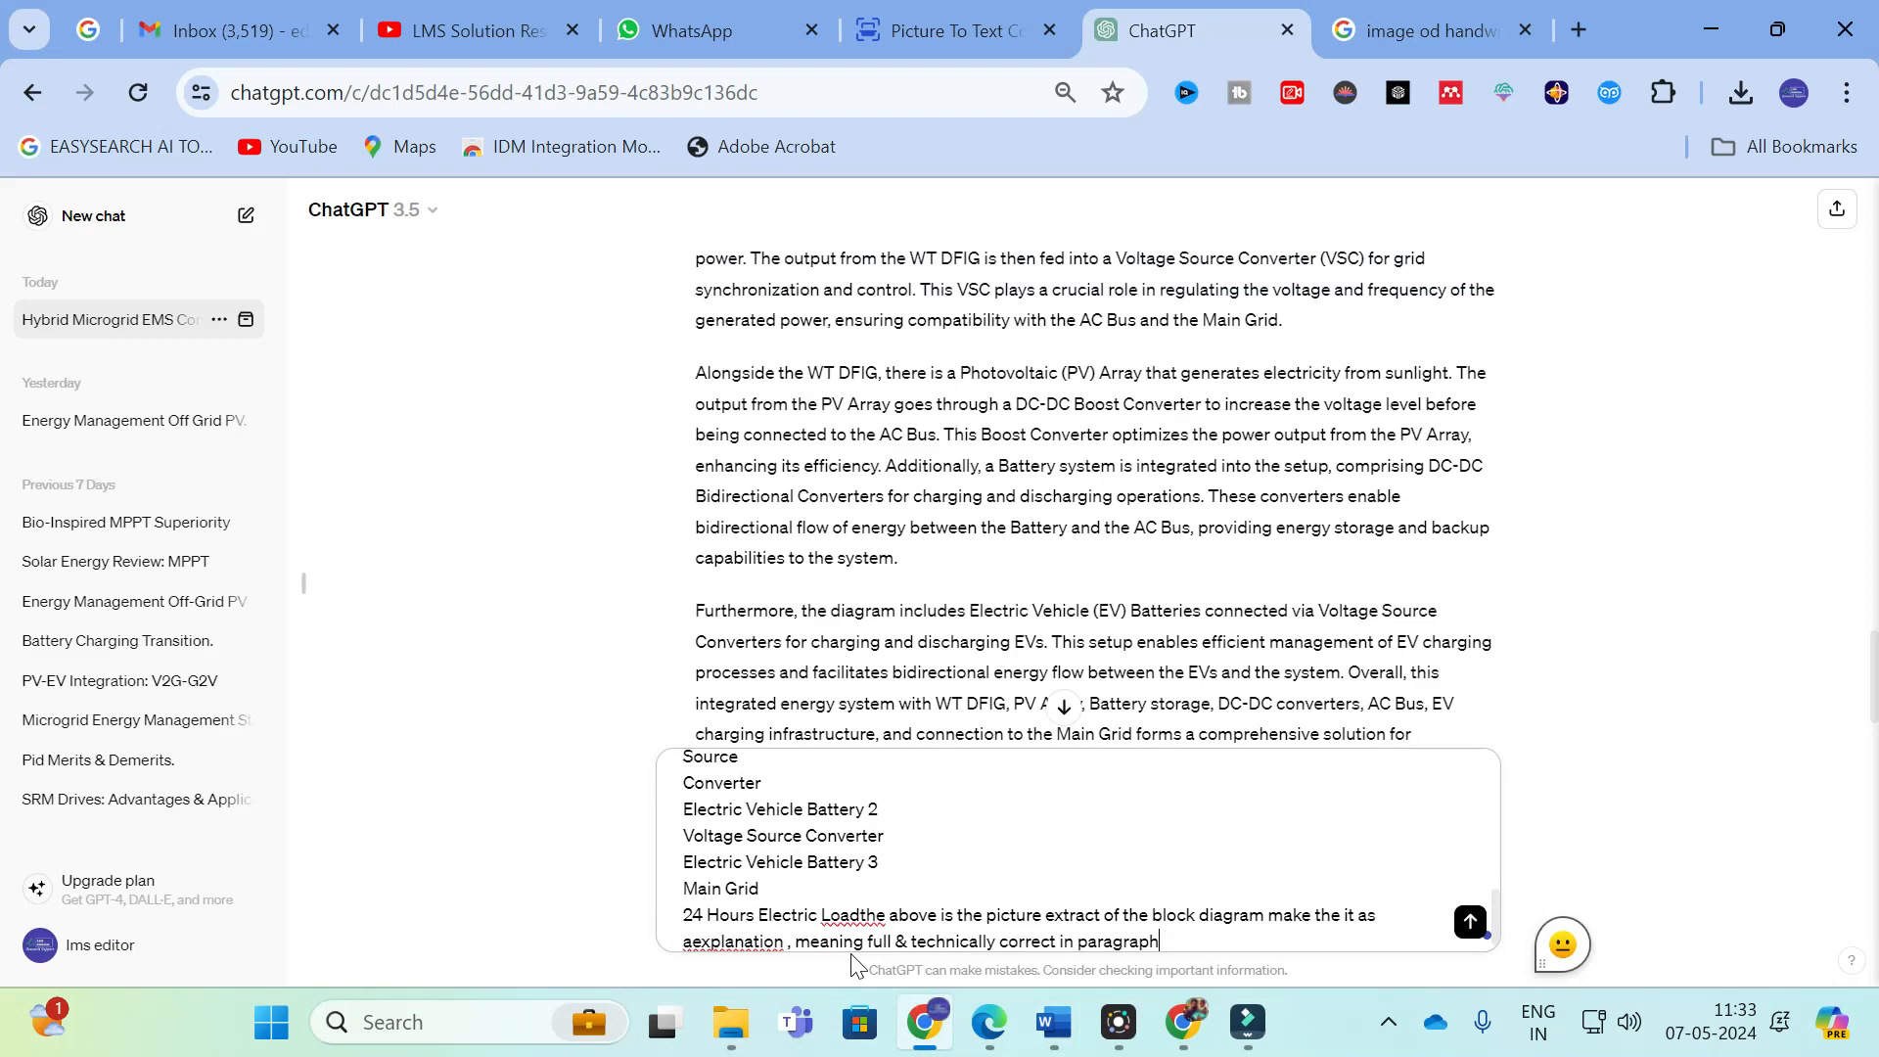
pyautogui.press('Return')
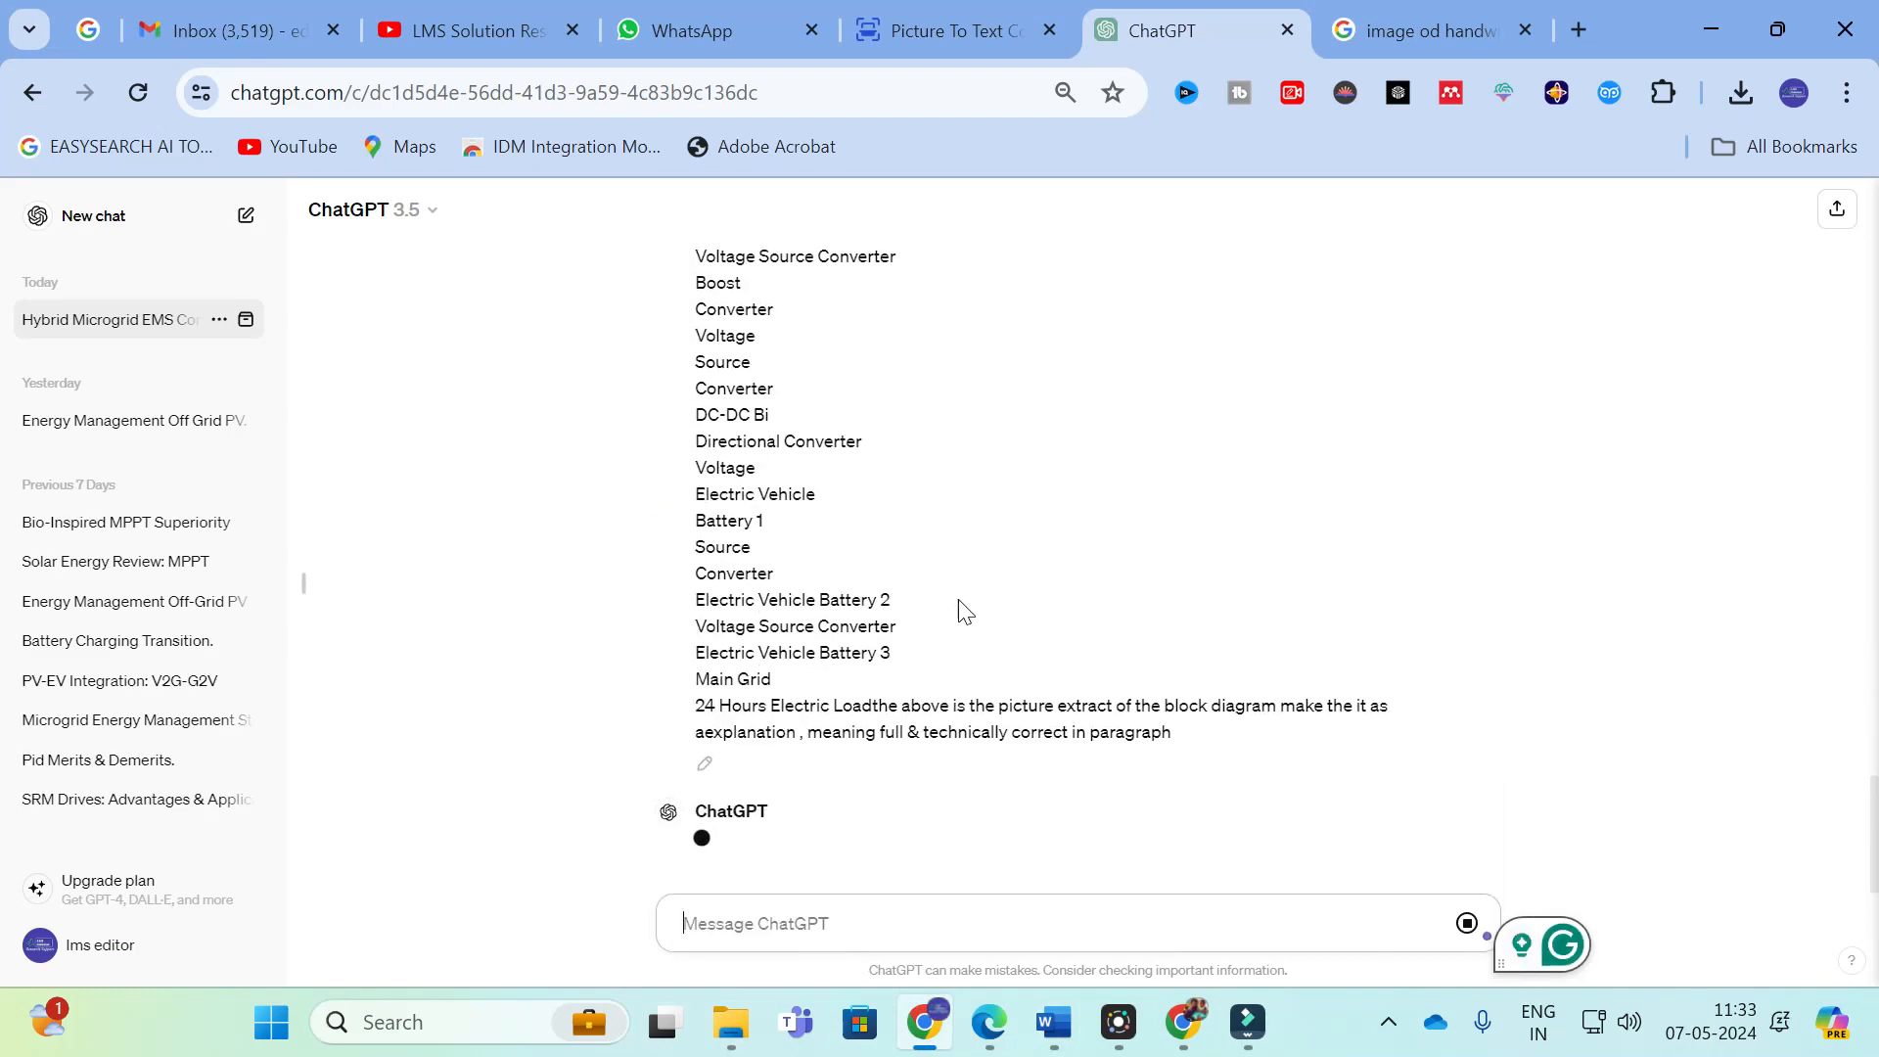
# Step: Read through ChatGPT's paragraph explanation of the block diagram to the end of the reply
pyautogui.scroll(2, 937, 532)
pyautogui.scroll(-3, 938, 532)
pyautogui.scroll(-2, 938, 533)
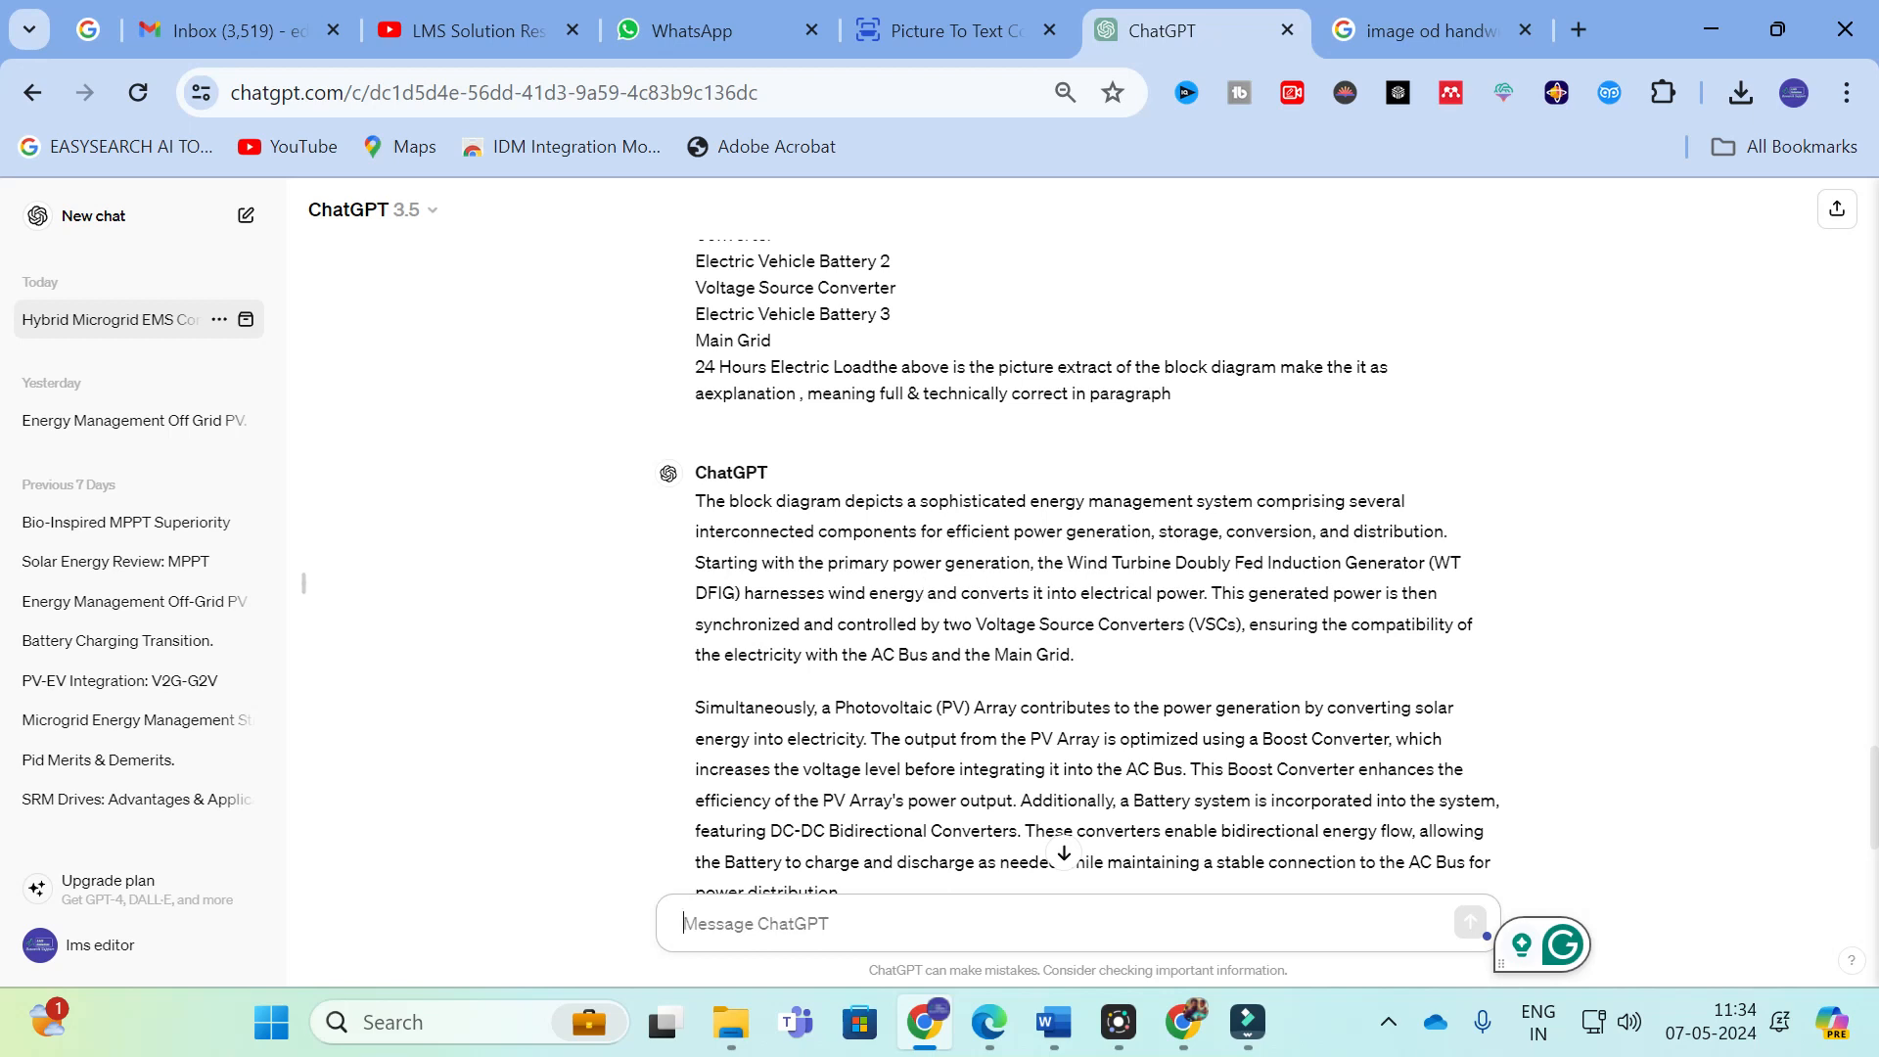
pyautogui.scroll(-2, 1013, 616)
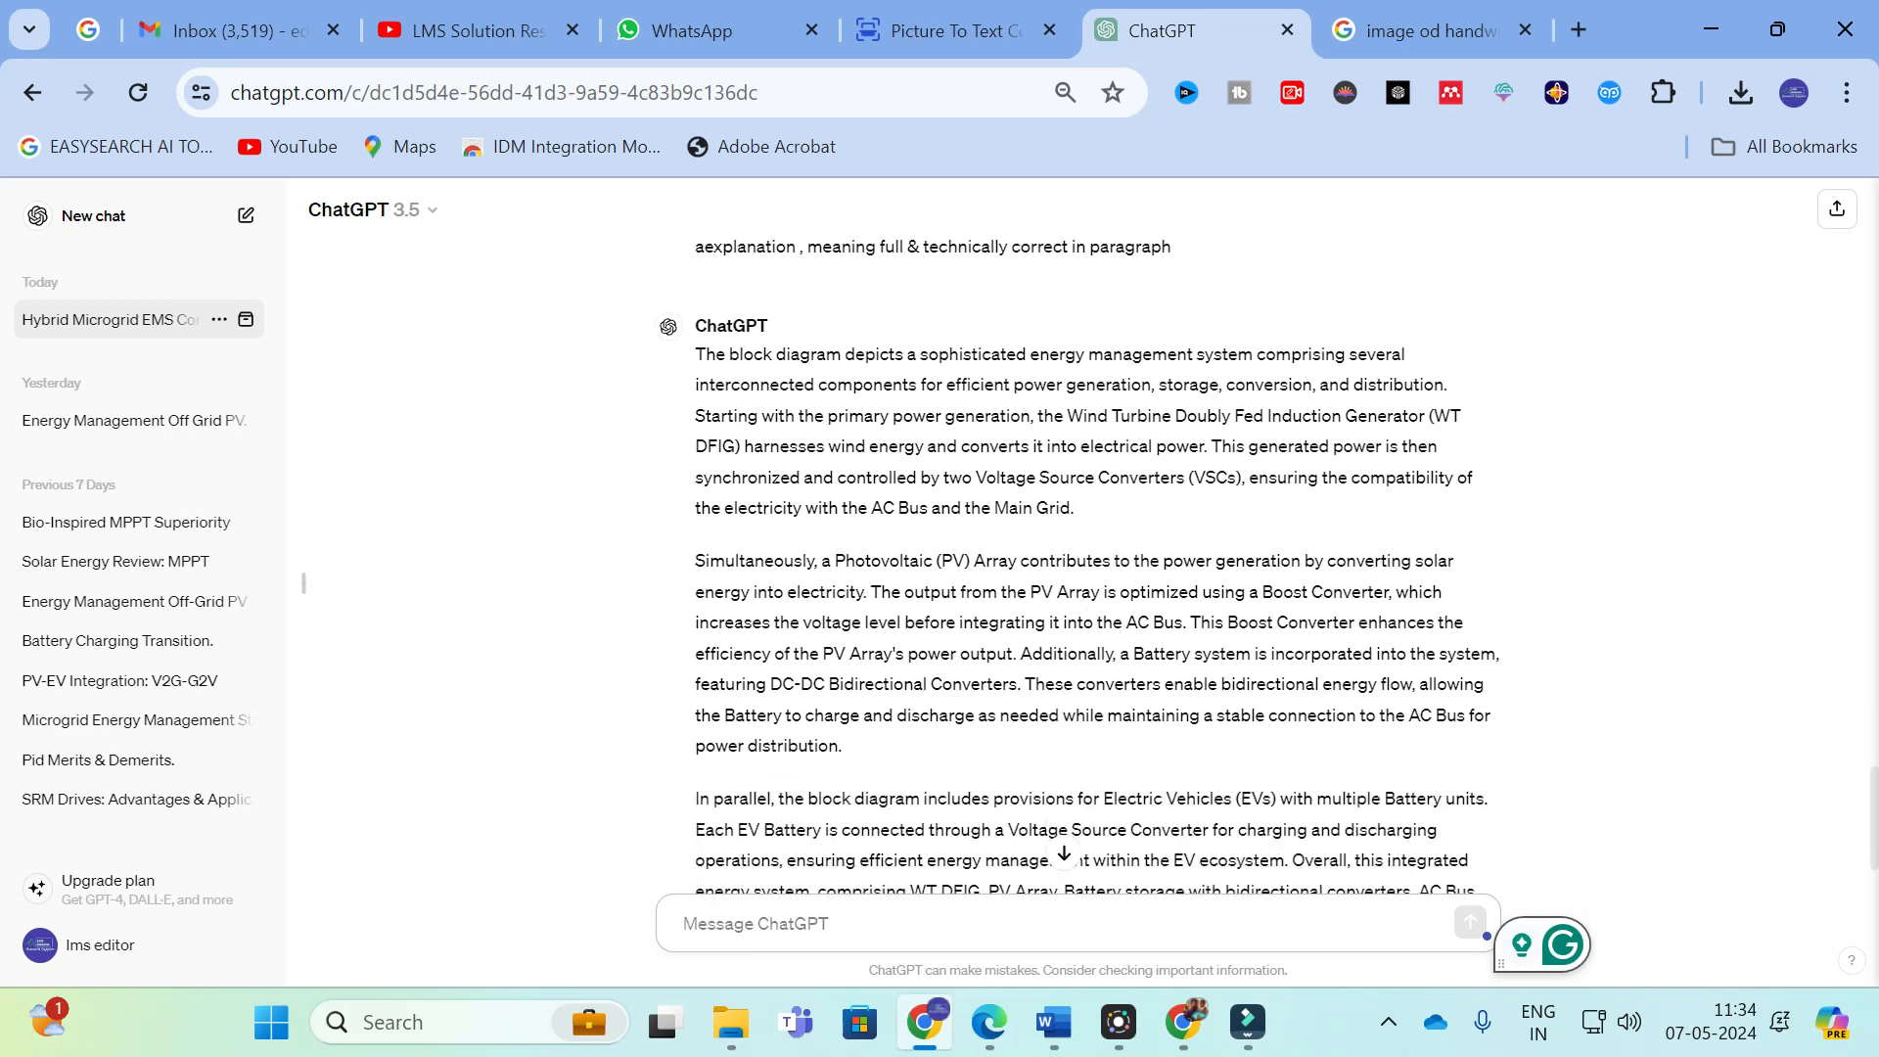
pyautogui.scroll(-2, 865, 631)
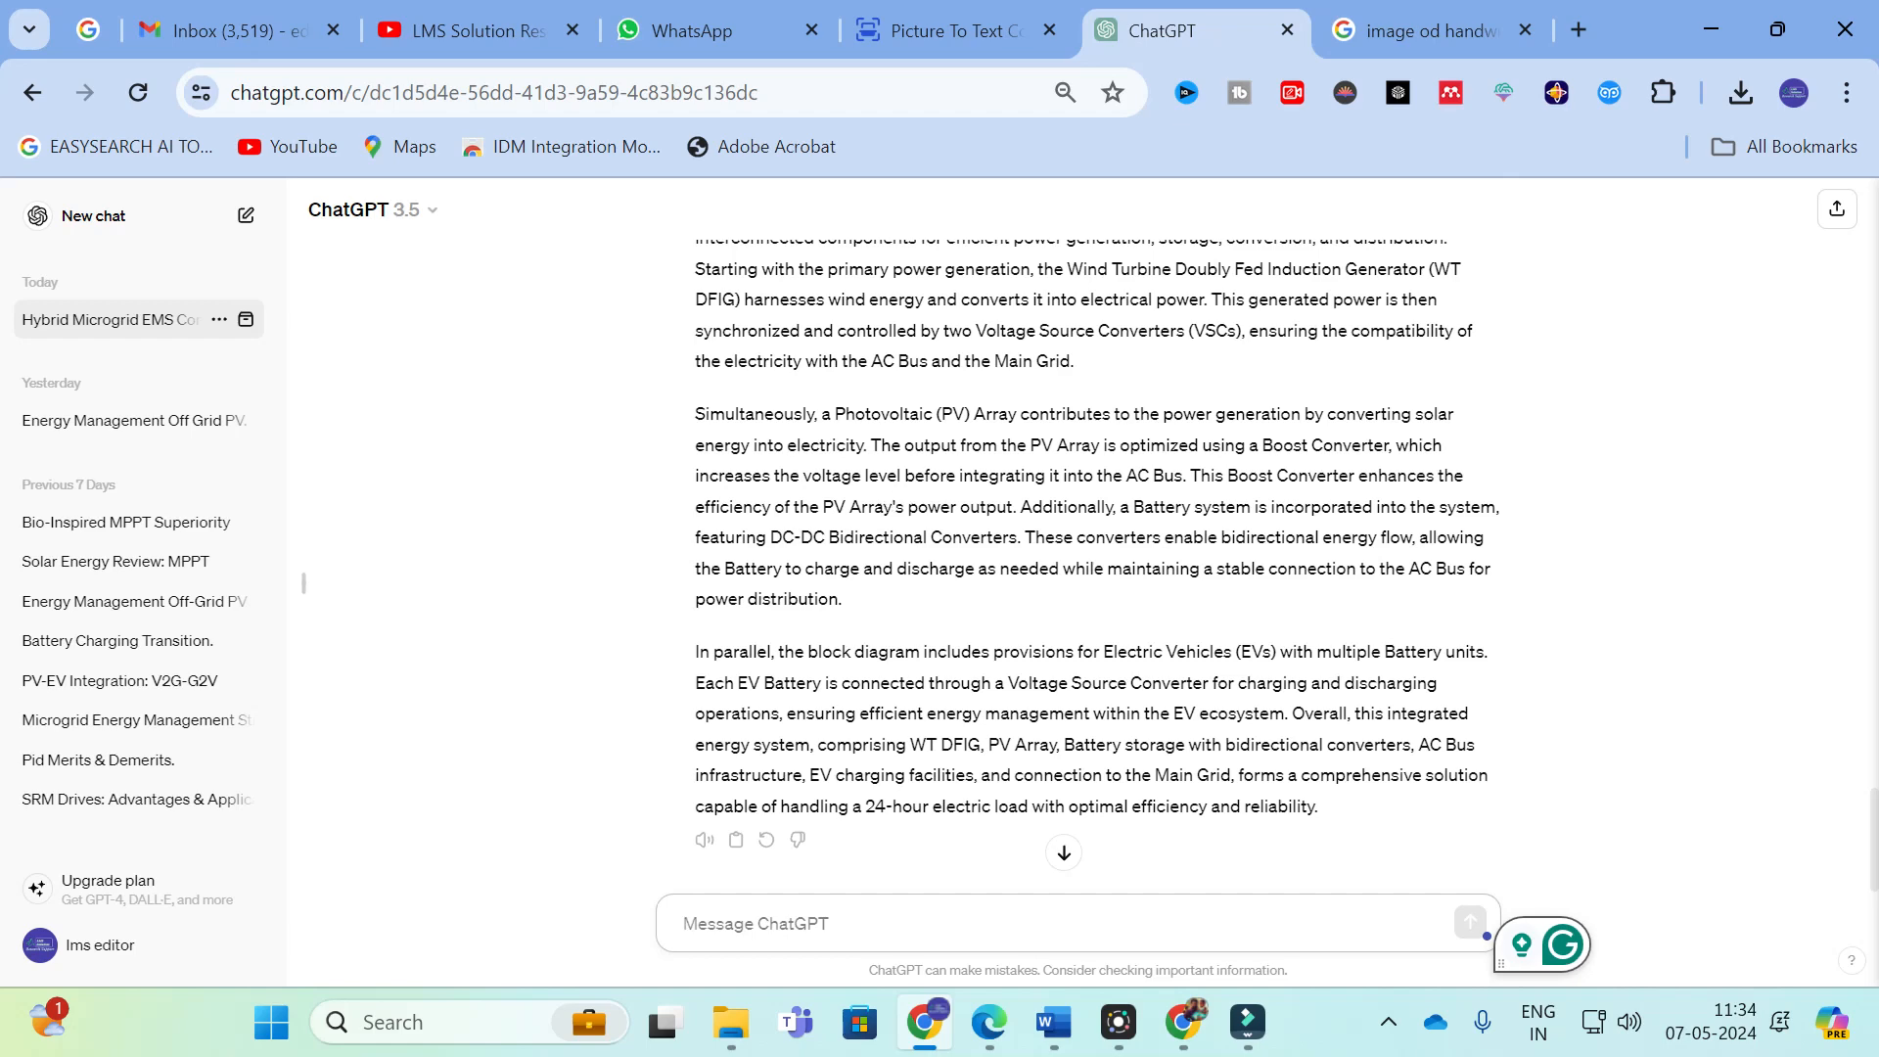
# Step: Start a new conversion in the Picture to Text Converter and convert the image2-4 file from the Desktop to text
pyautogui.click(961, 24)
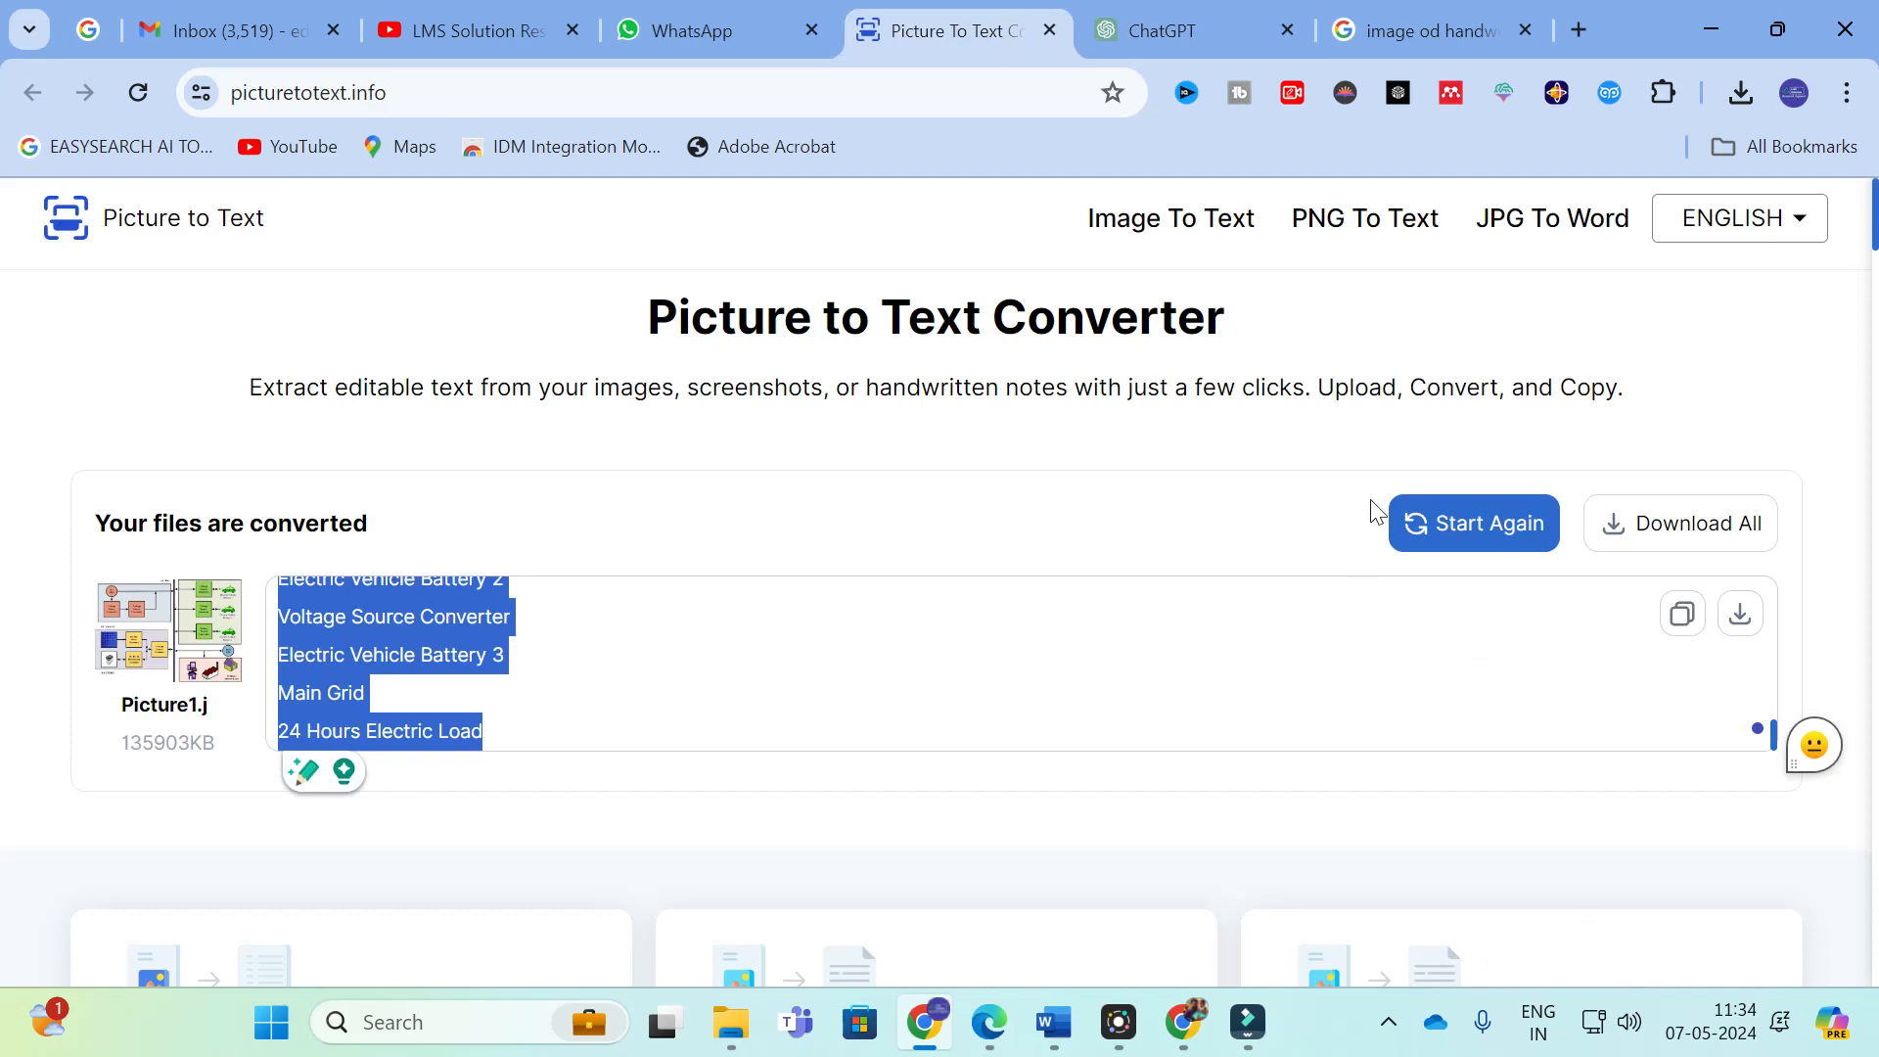
pyautogui.click(1464, 528)
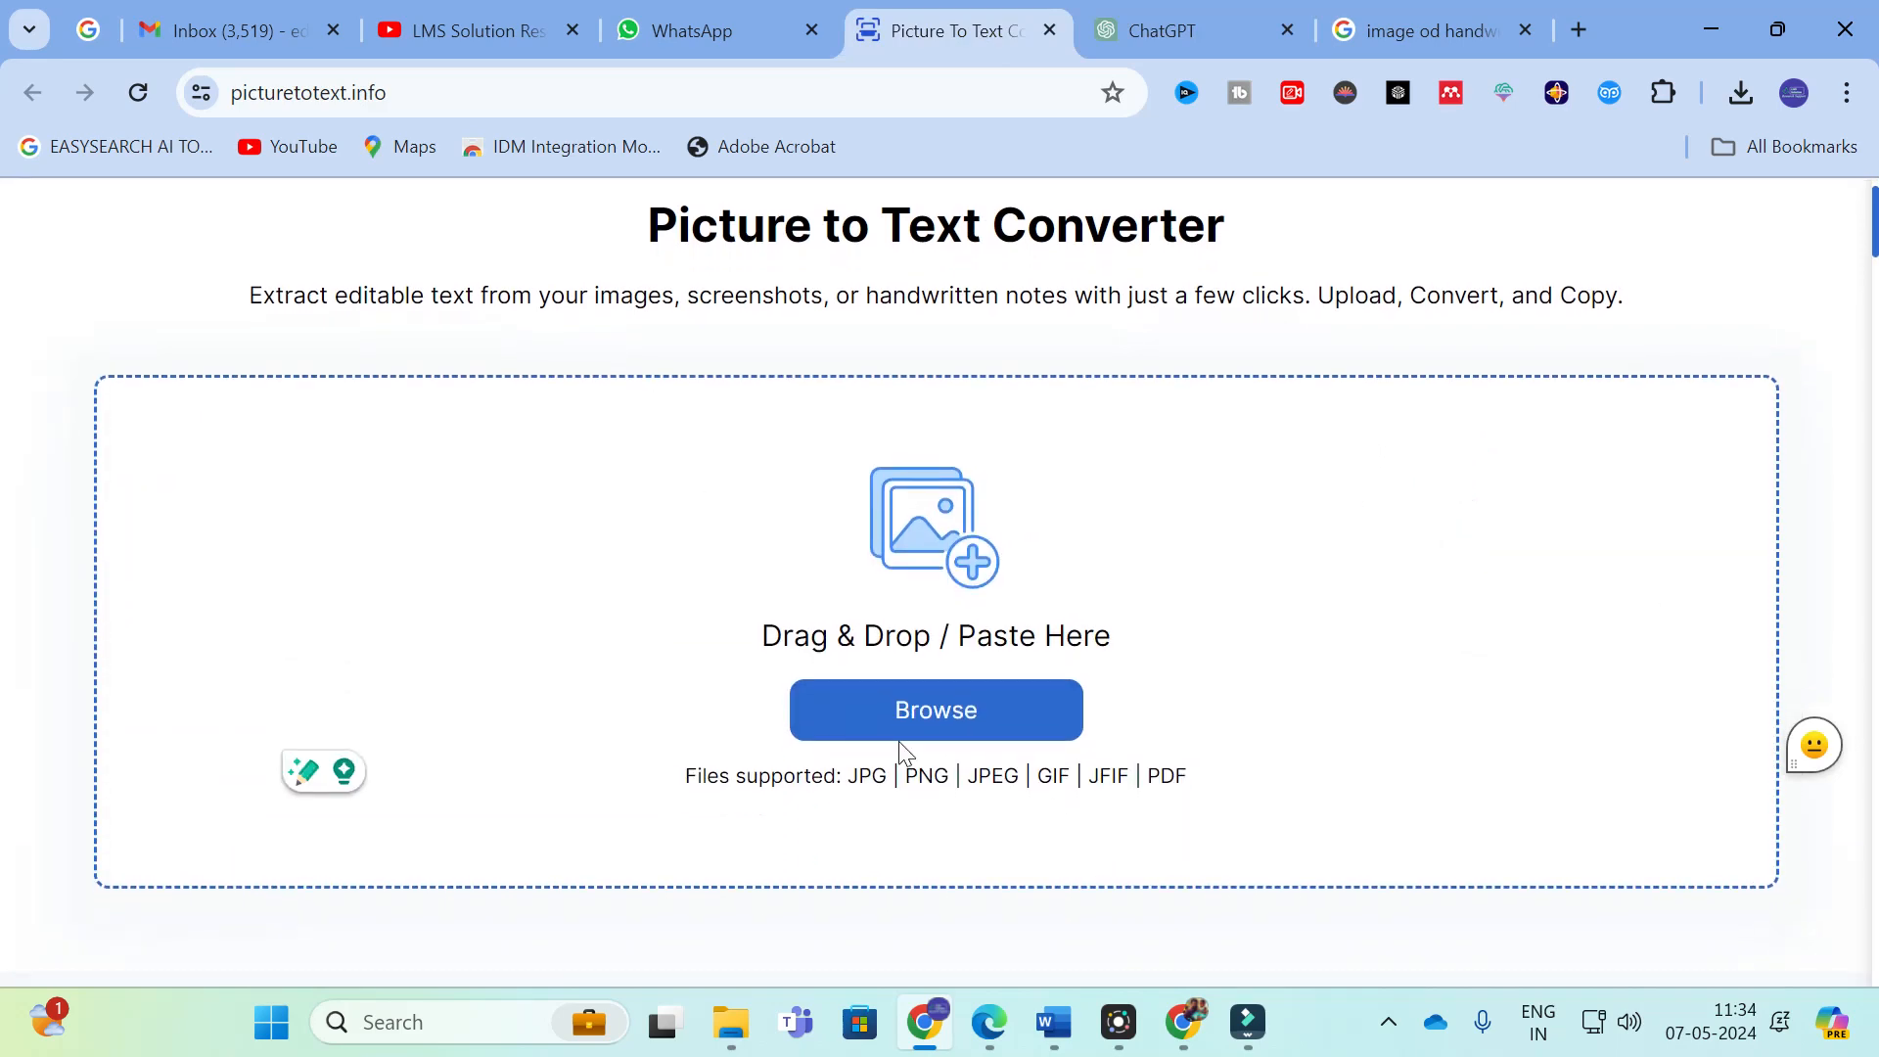
pyautogui.click(901, 712)
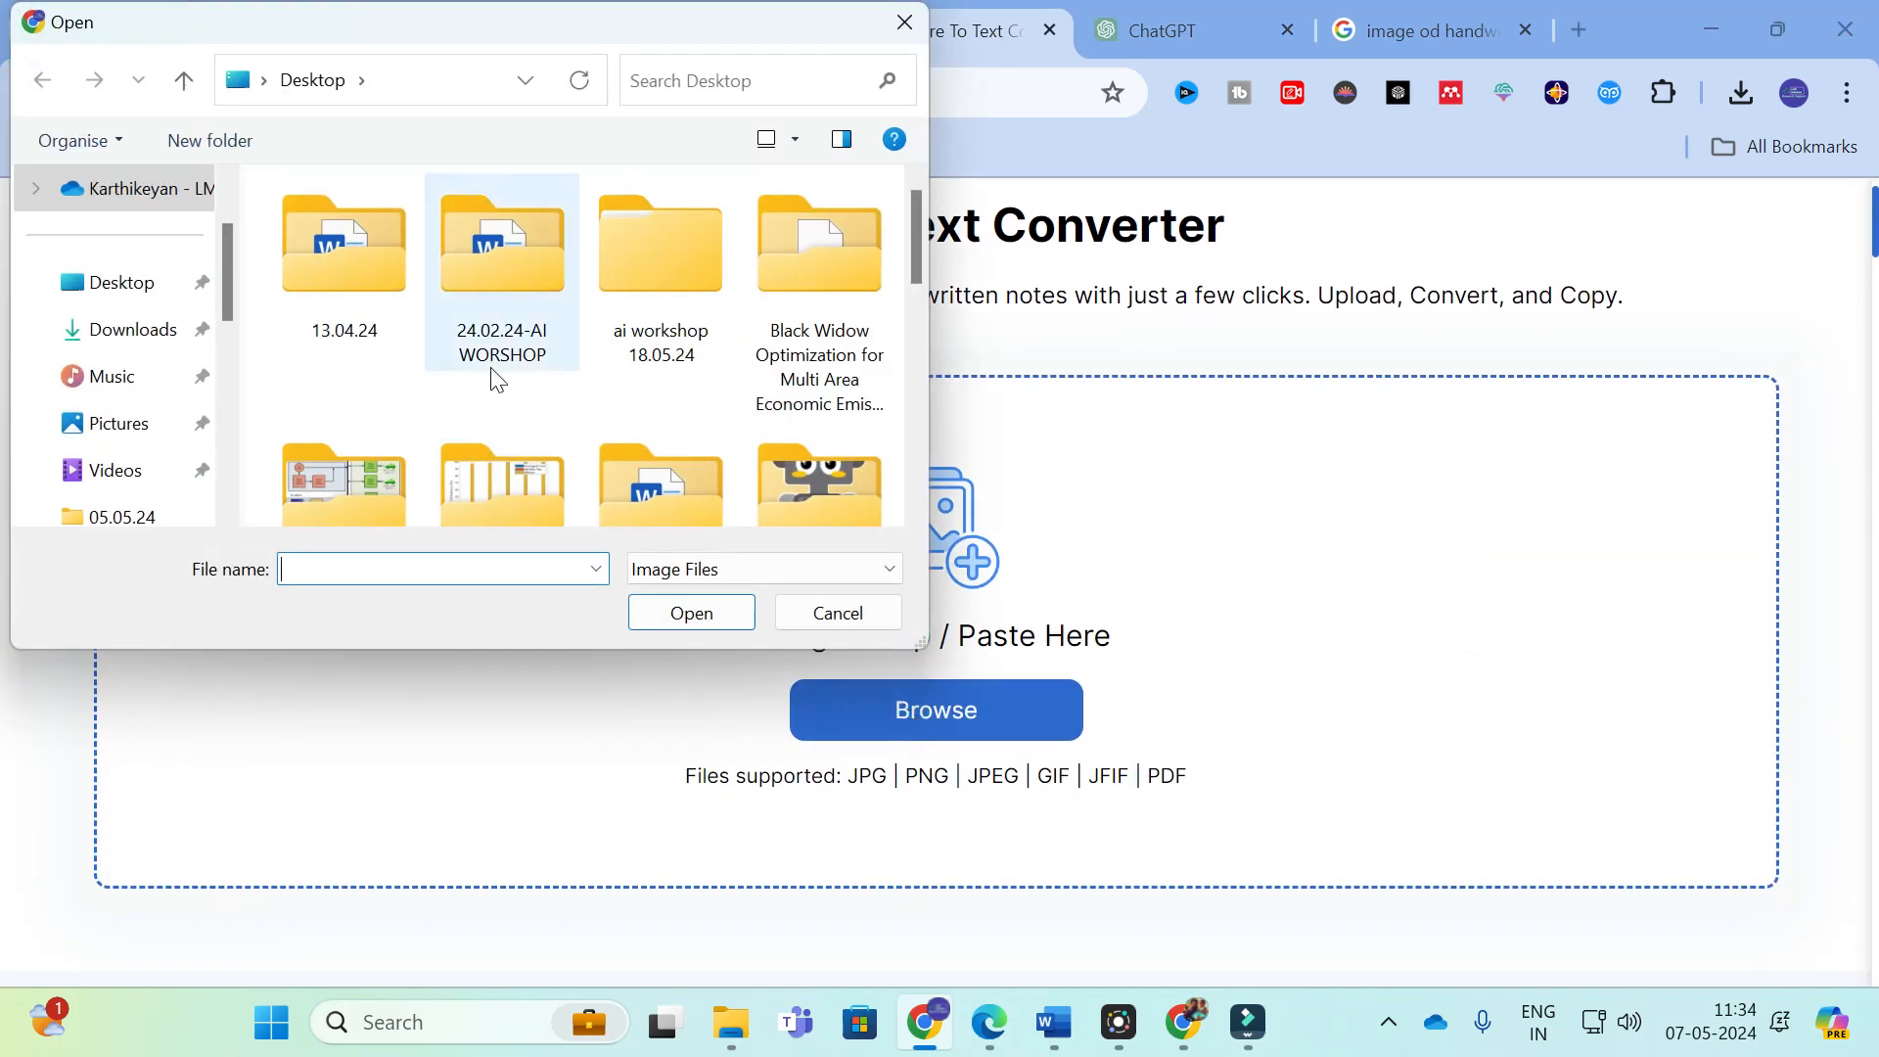
pyautogui.scroll(-10, 494, 372)
pyautogui.click(838, 231)
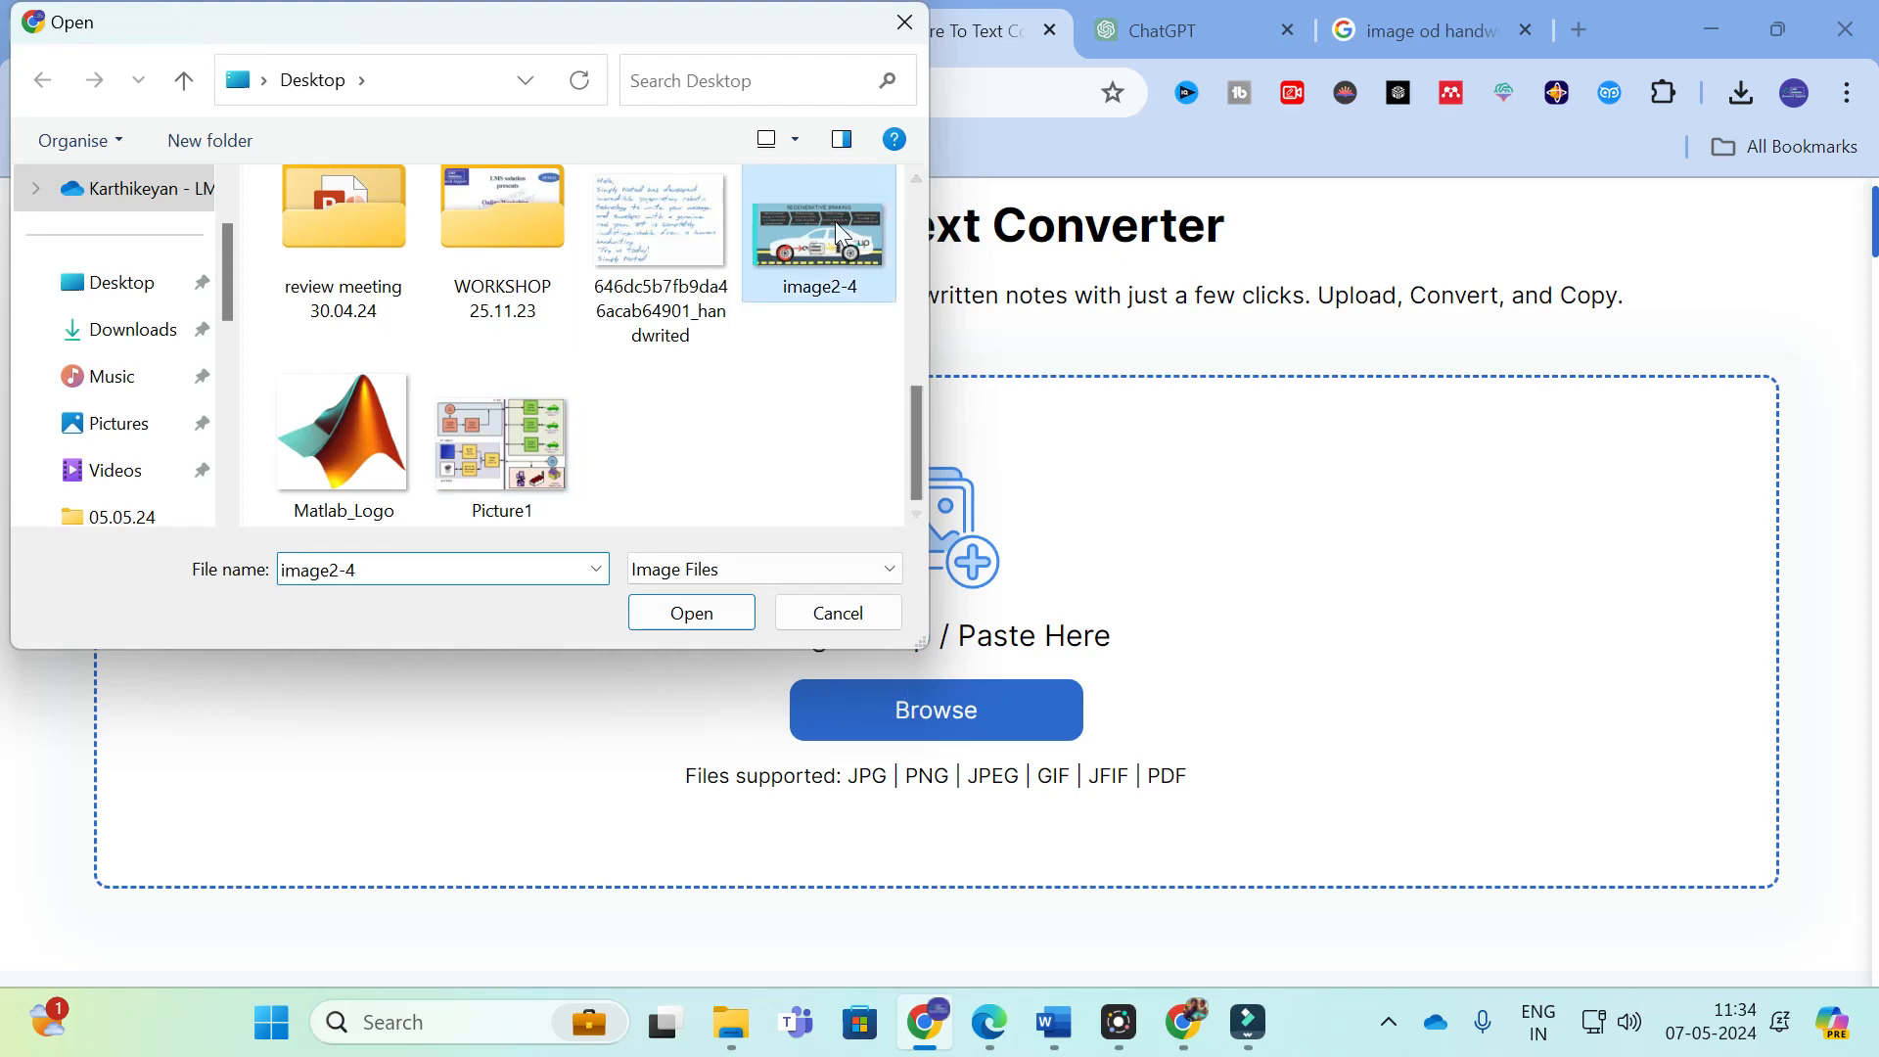
pyautogui.click(721, 616)
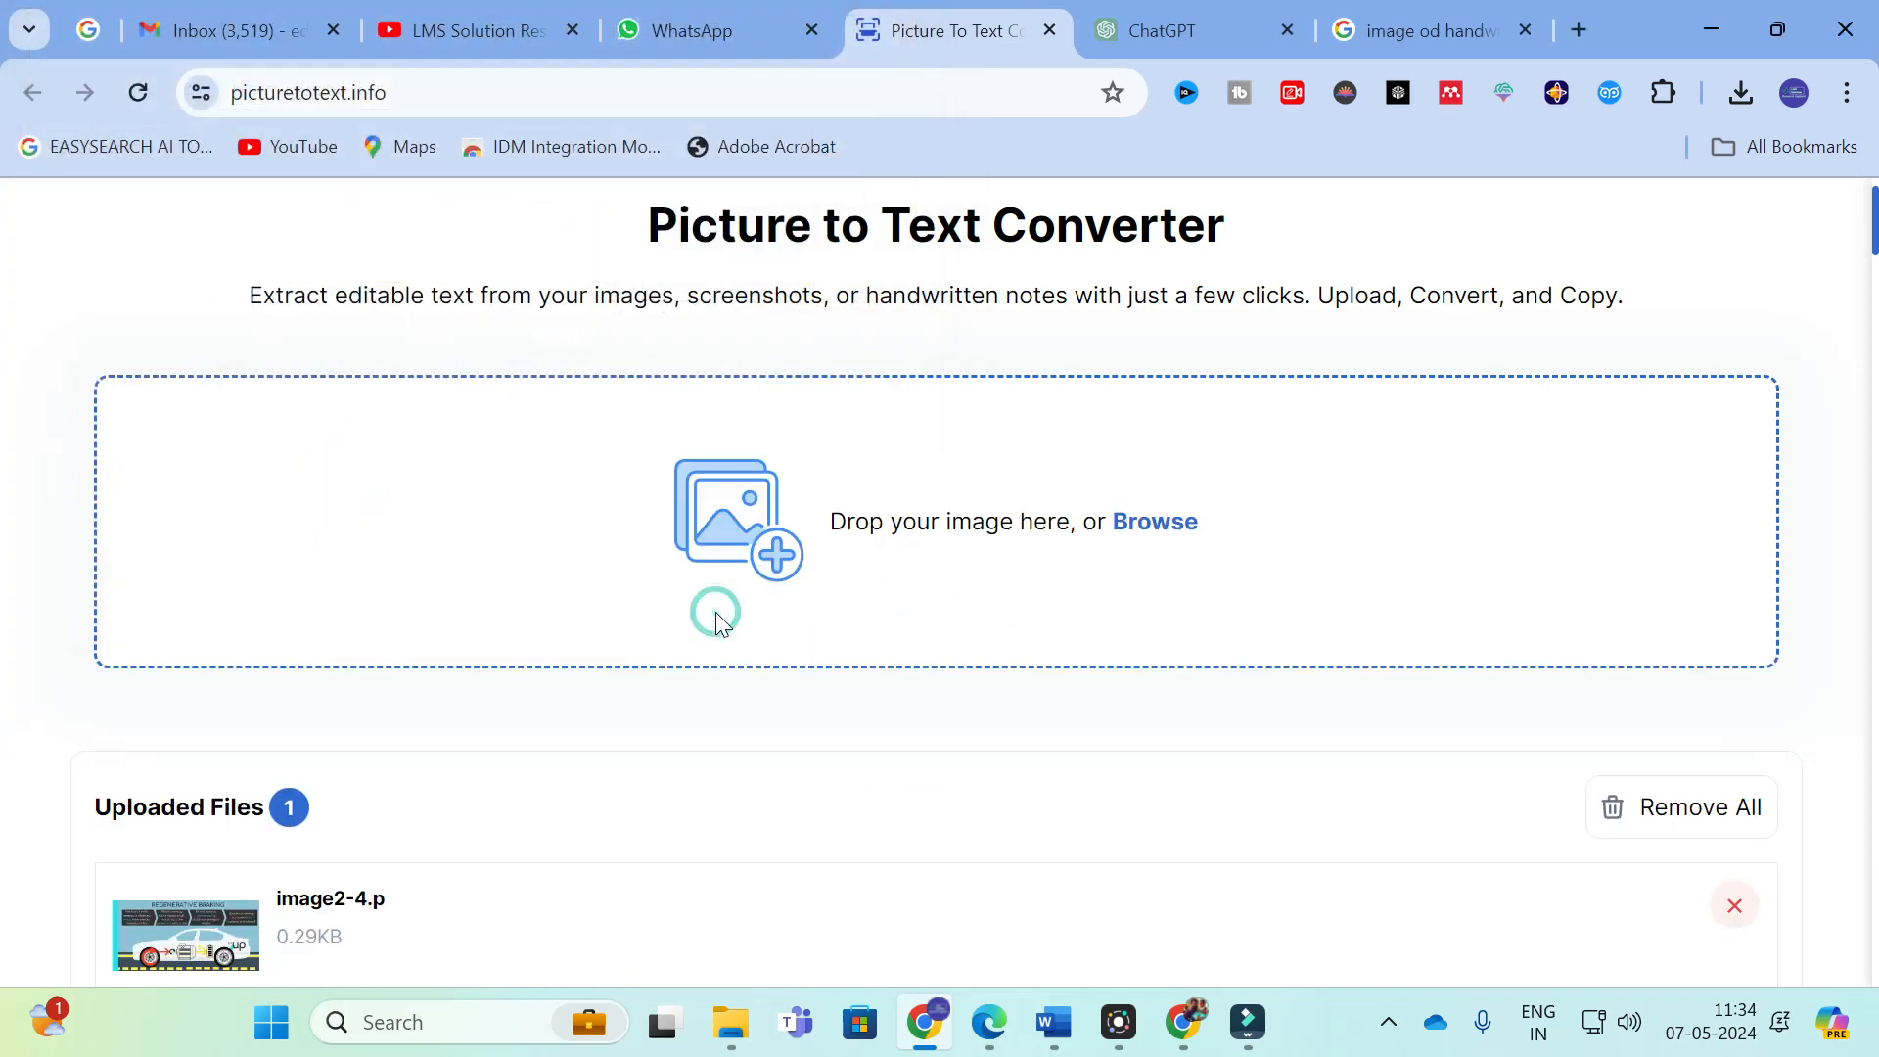
pyautogui.scroll(-4, 713, 620)
pyautogui.click(1630, 623)
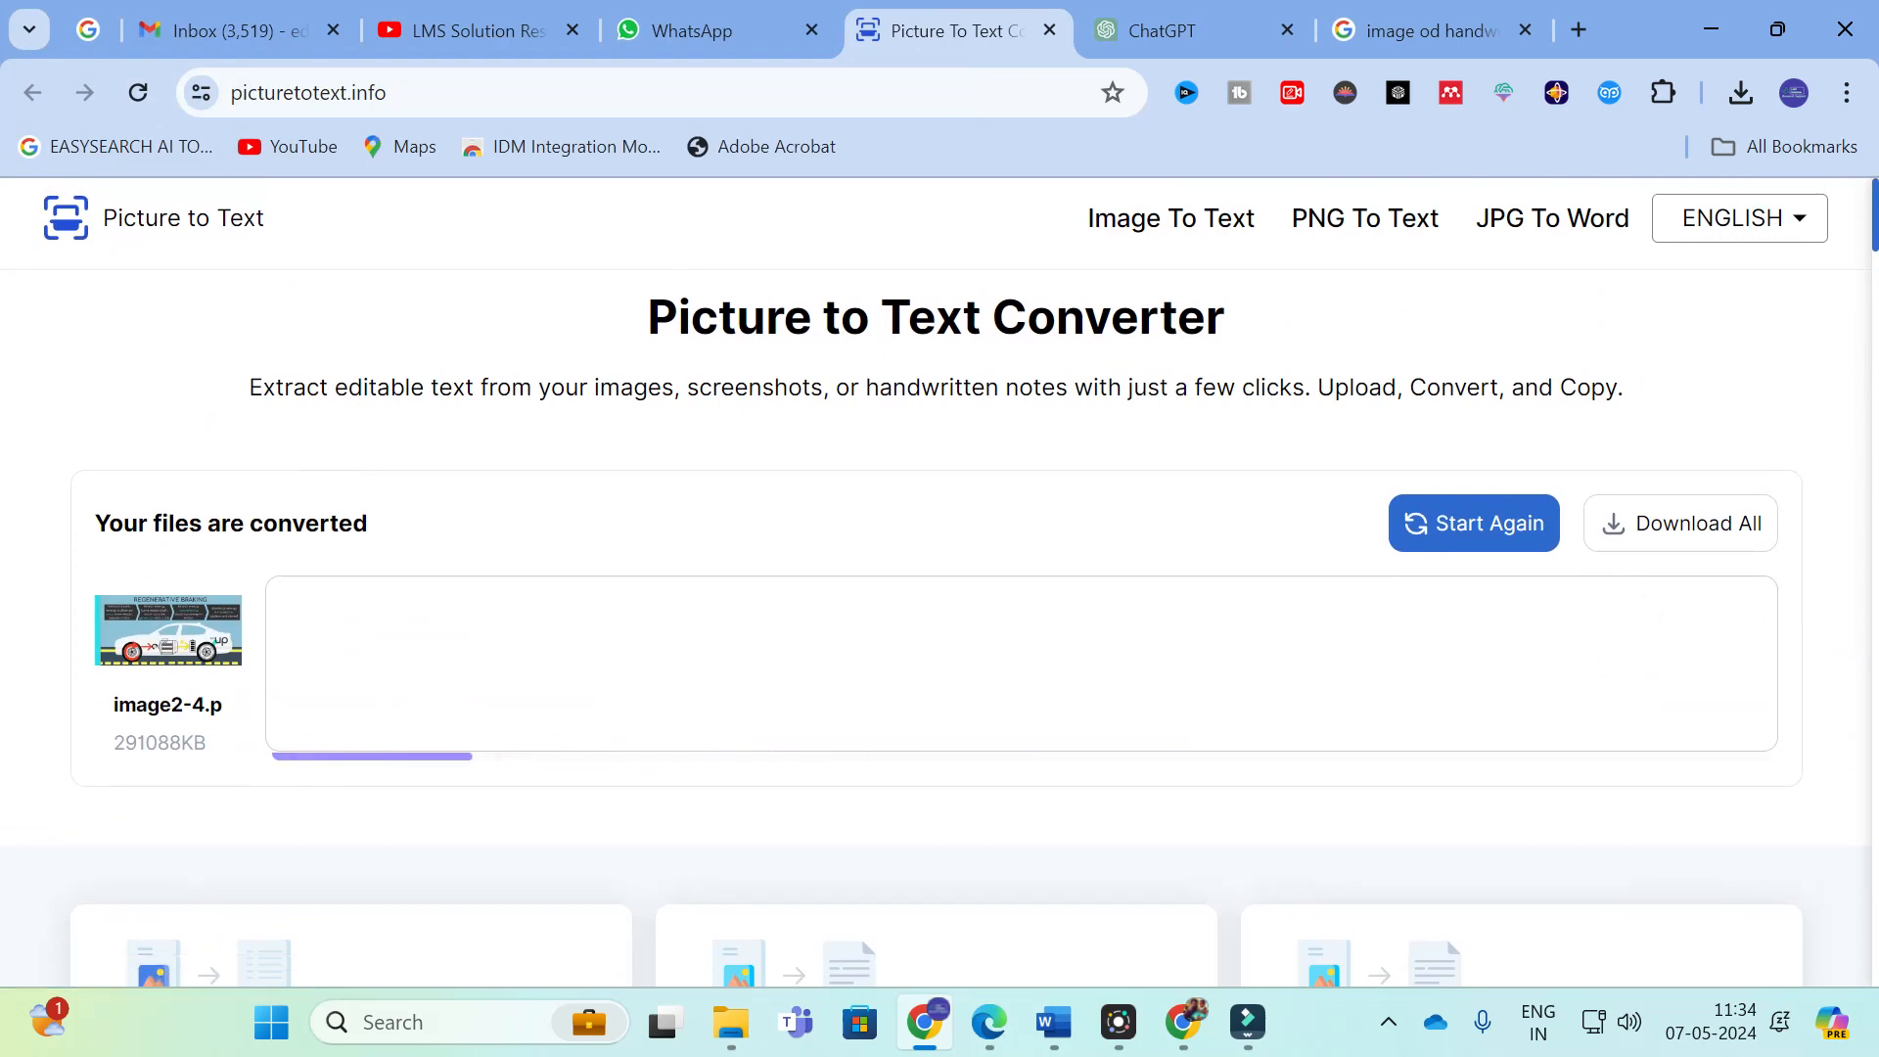
# Step: Open image2-4 from the Windows desktop to view the original regenerative braking picture, and close the viewer
pyautogui.click(1772, 29)
pyautogui.click(1503, 197)
pyautogui.click(1725, 19)
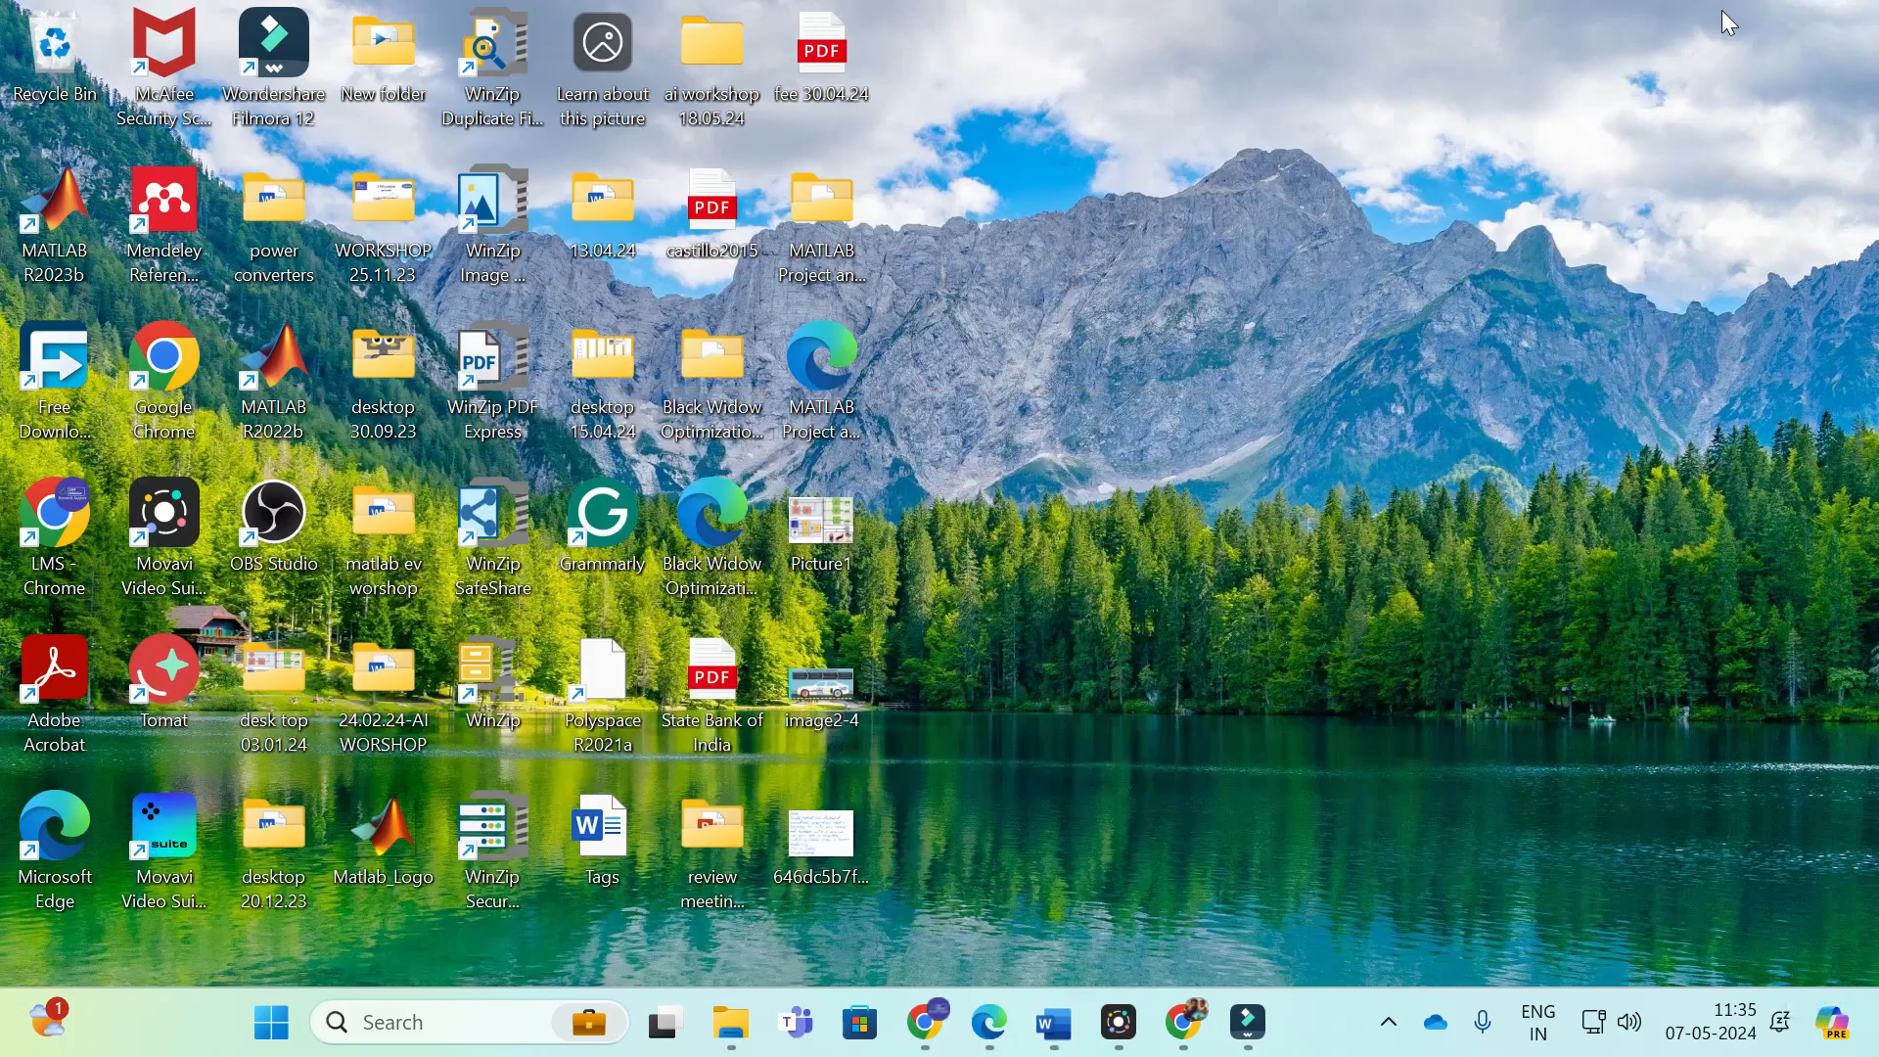
pyautogui.doubleClick(811, 684)
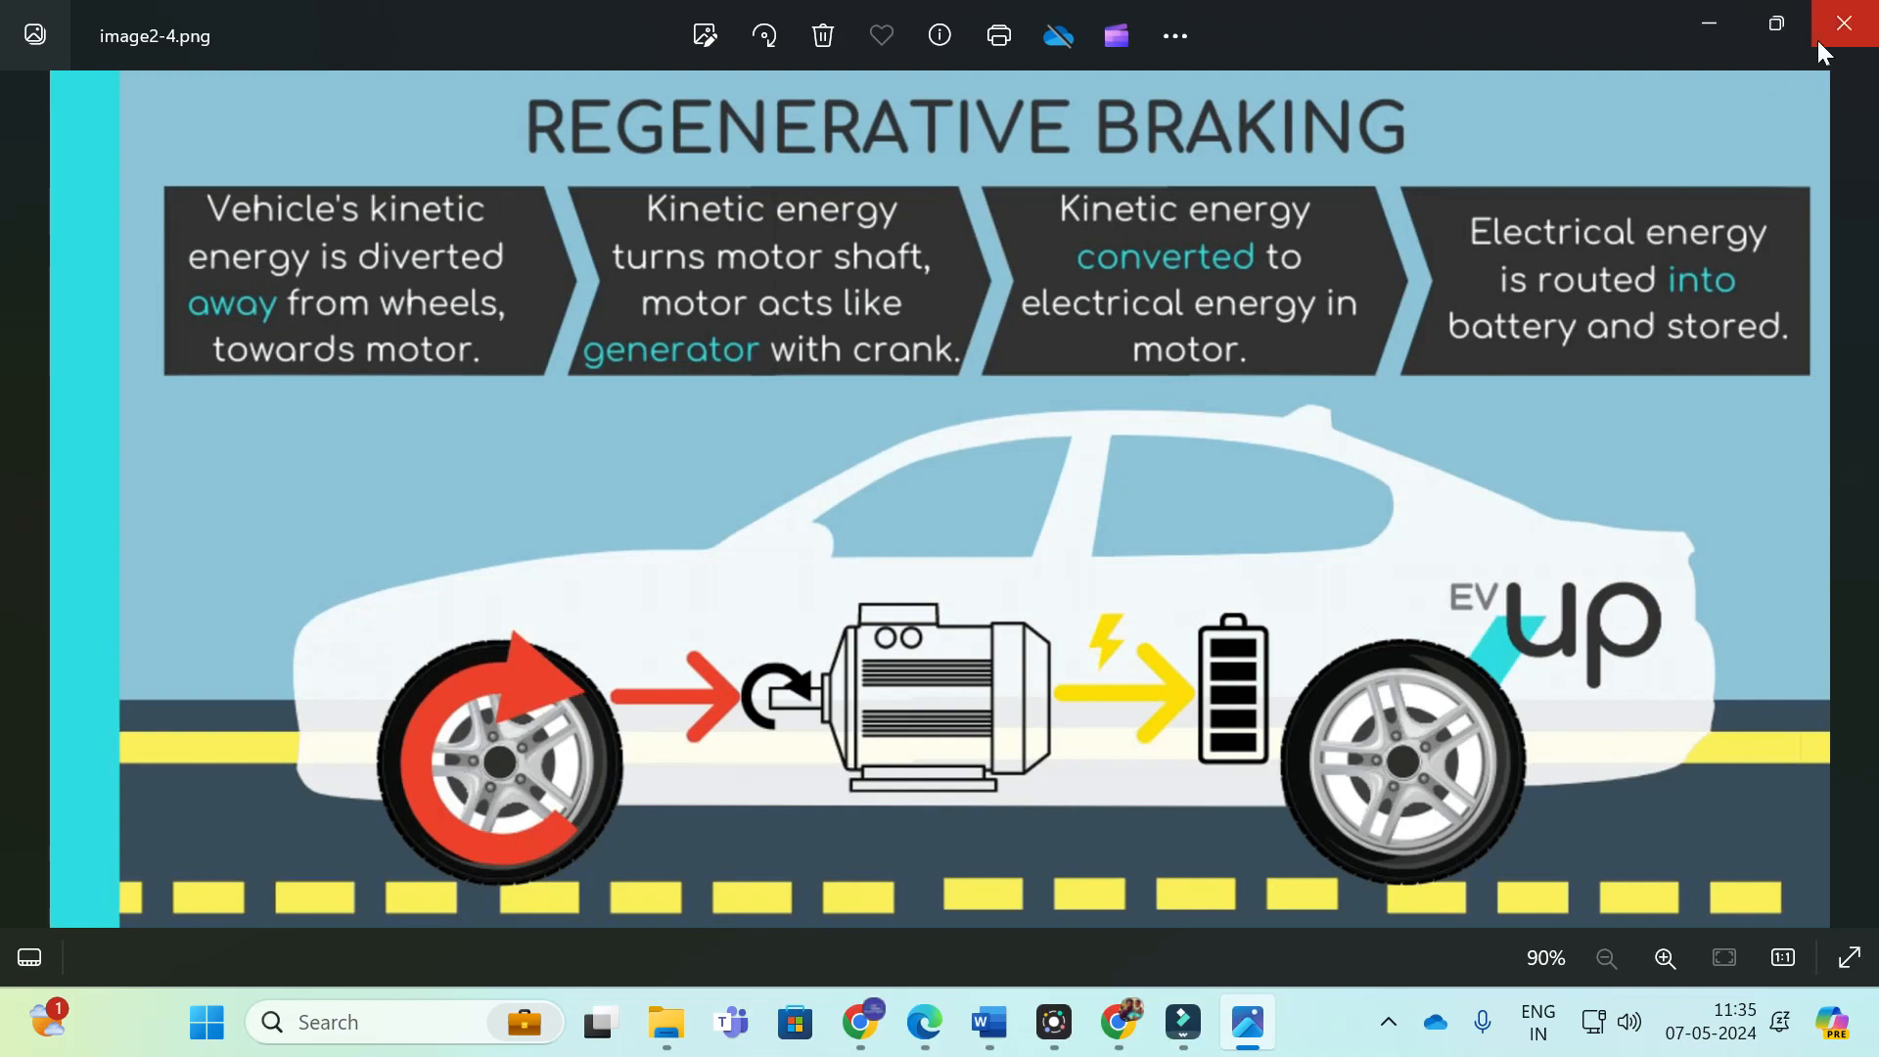
pyautogui.click(1845, 26)
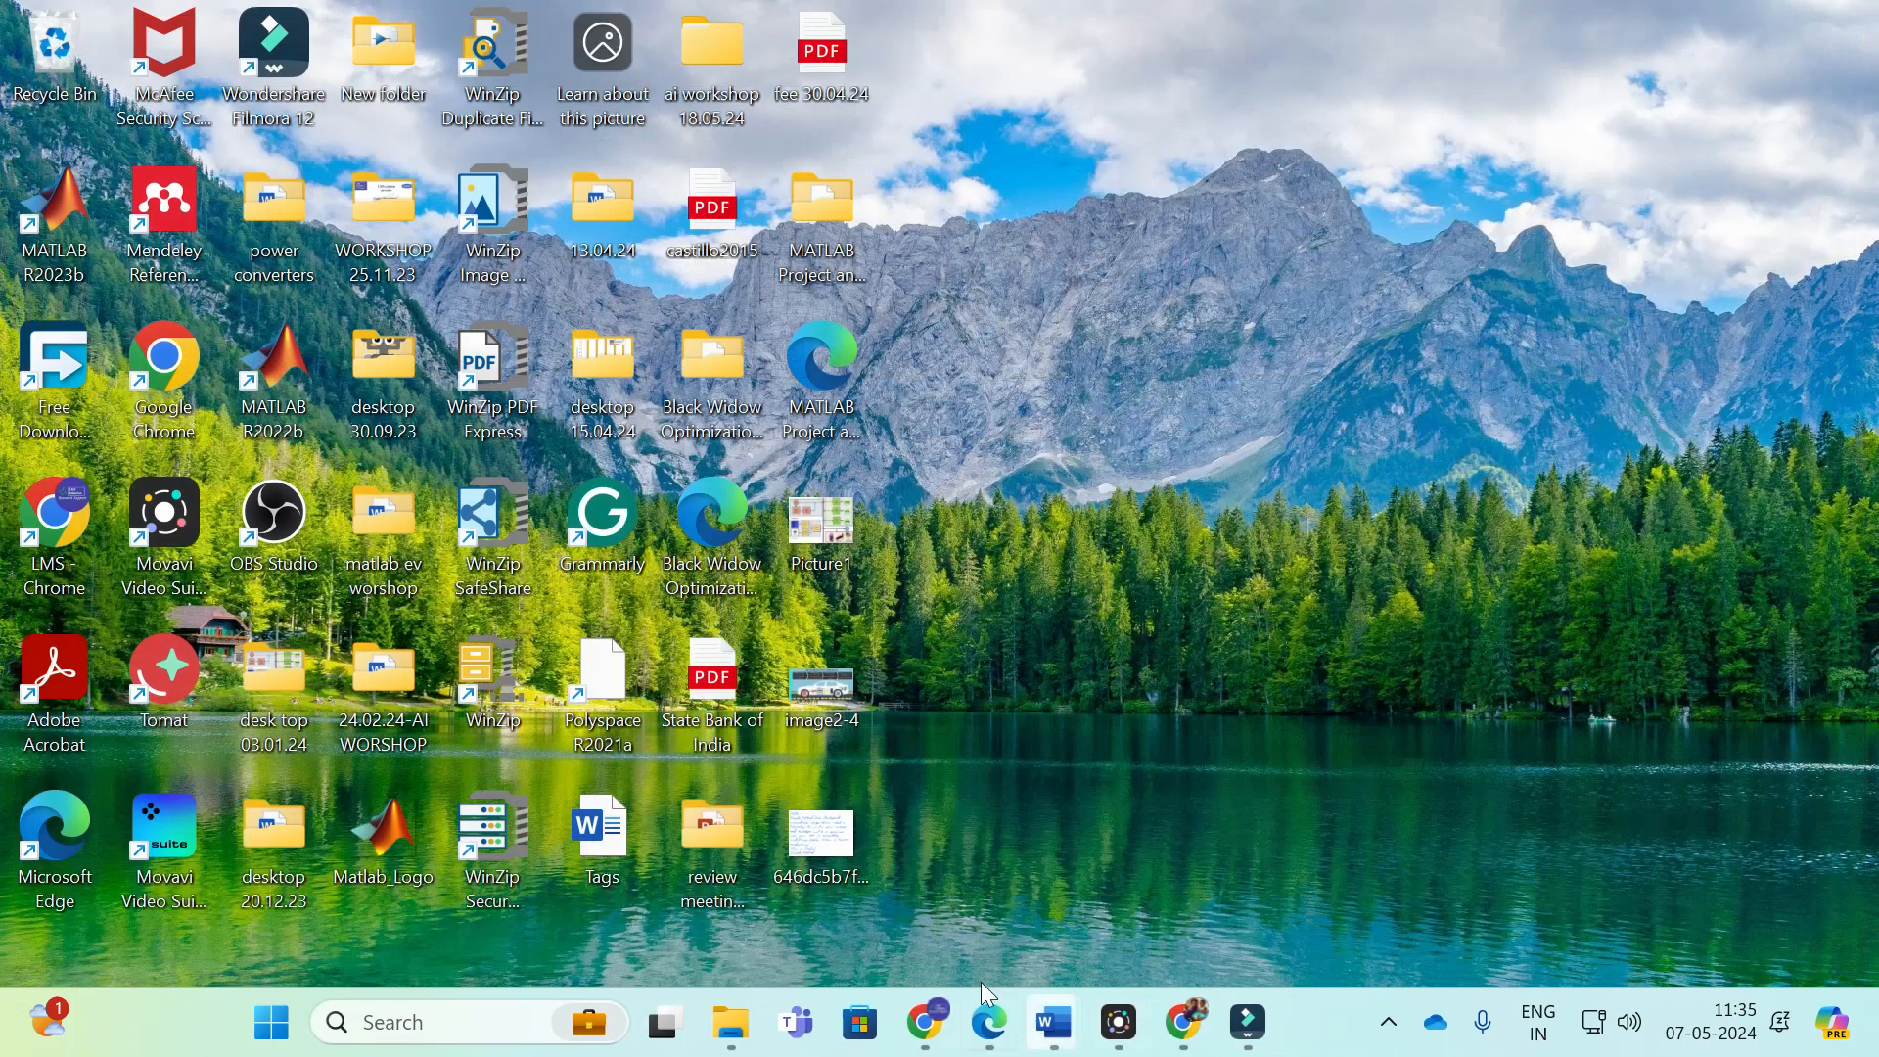
# Step: Return to the converter in Chrome and review the text extracted from image2-4, selecting it through to the last line
pyautogui.click(924, 1021)
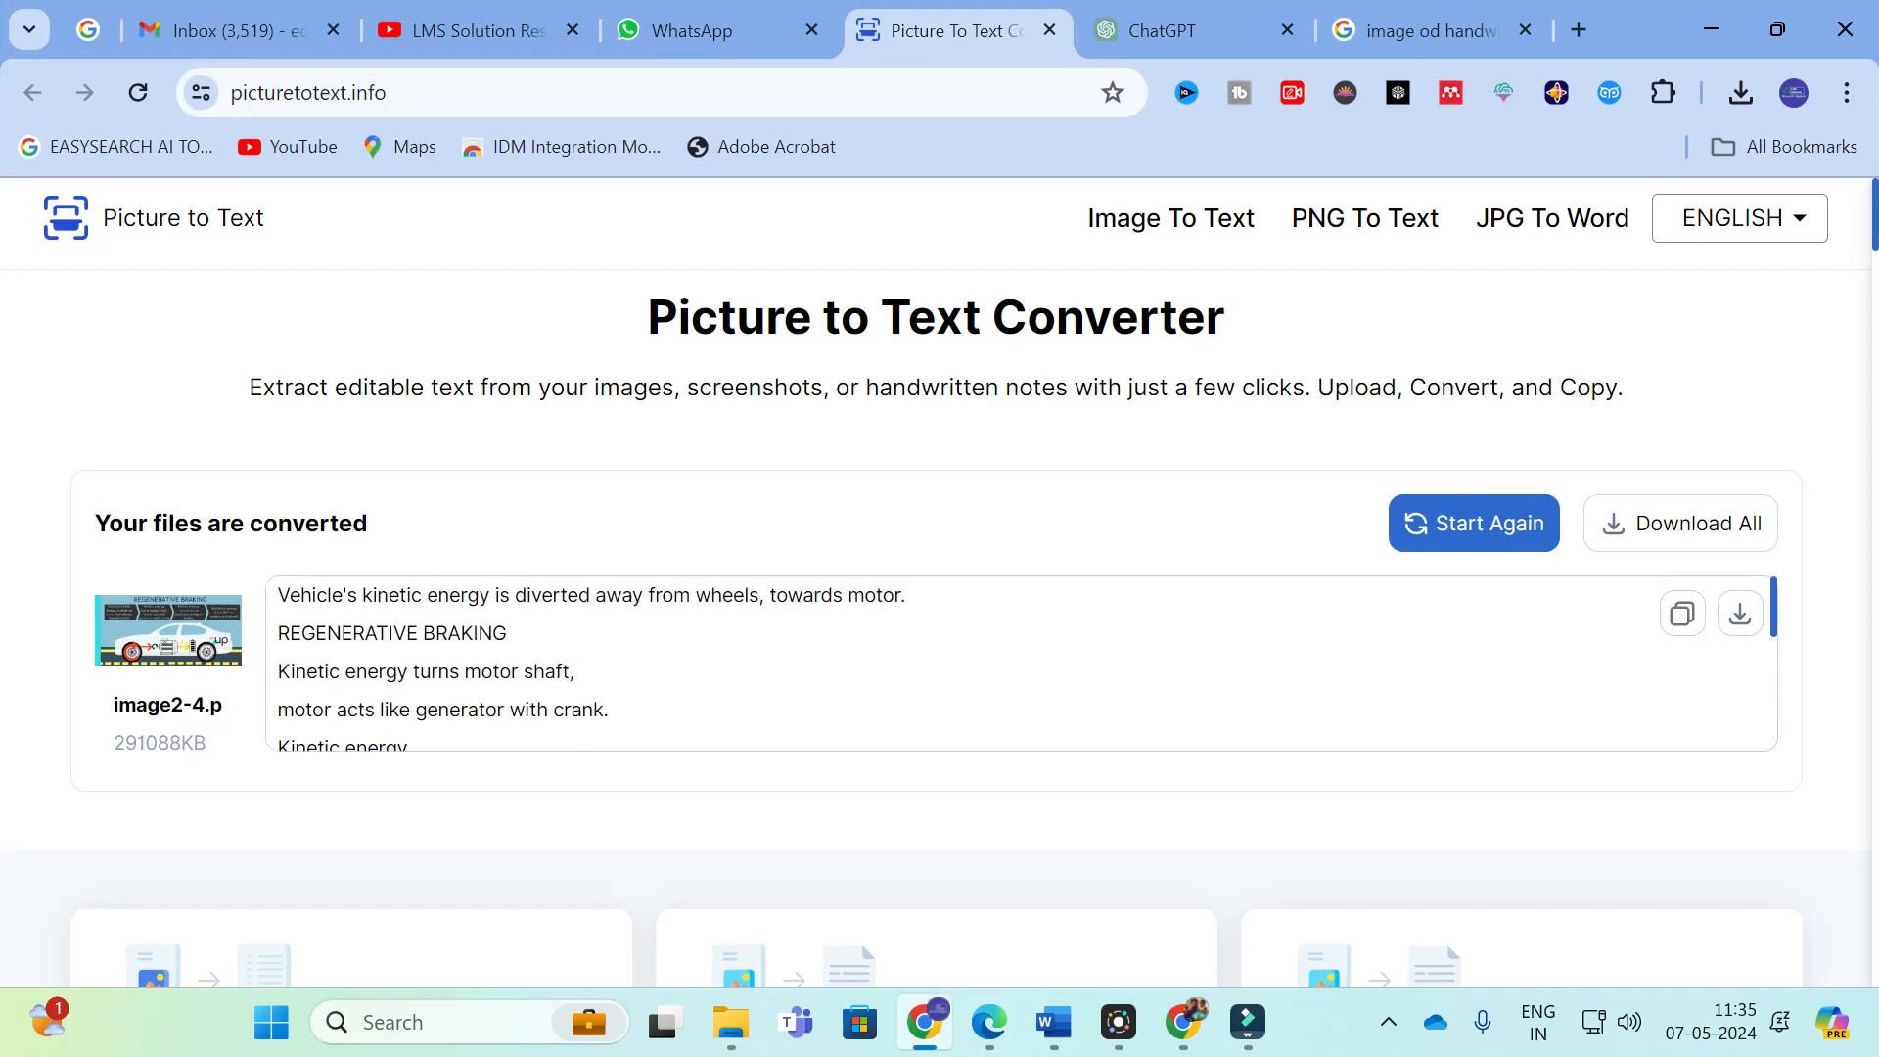
pyautogui.scroll(-3, 1018, 666)
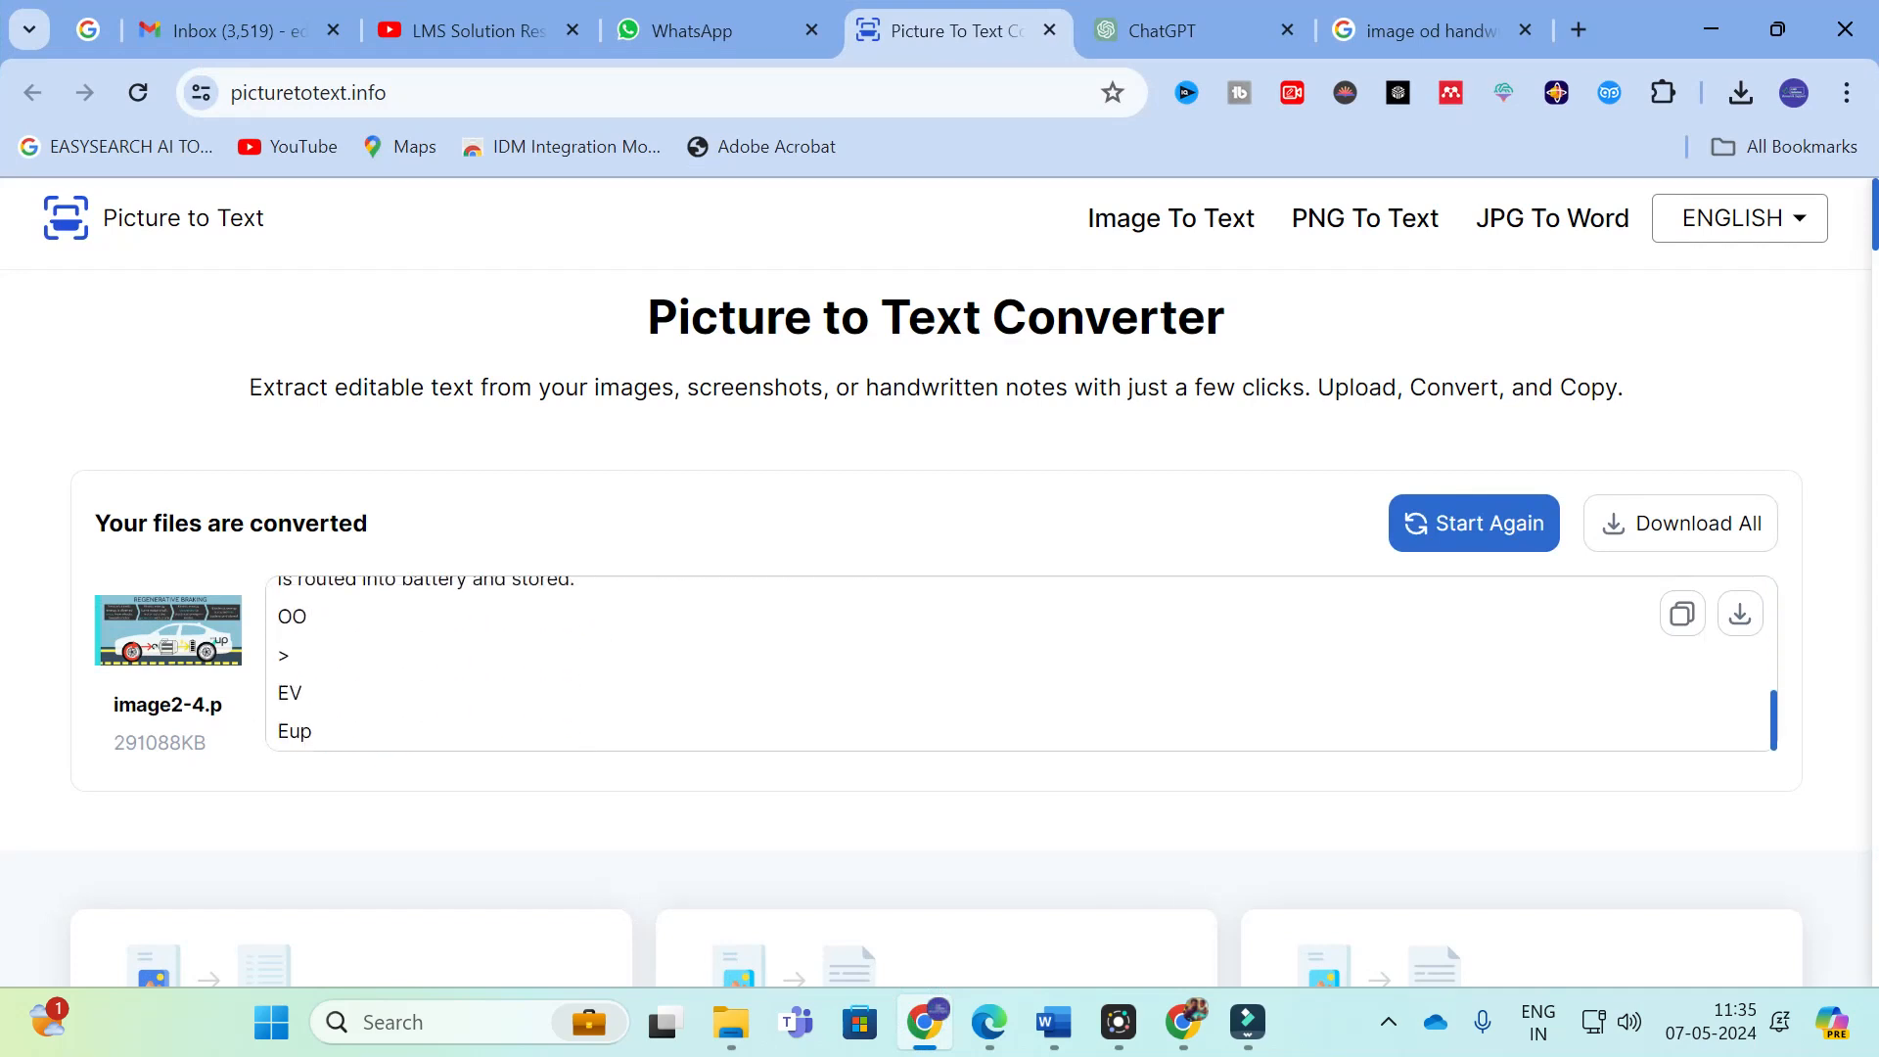
pyautogui.moveTo(278, 595); pyautogui.dragTo(573, 798)
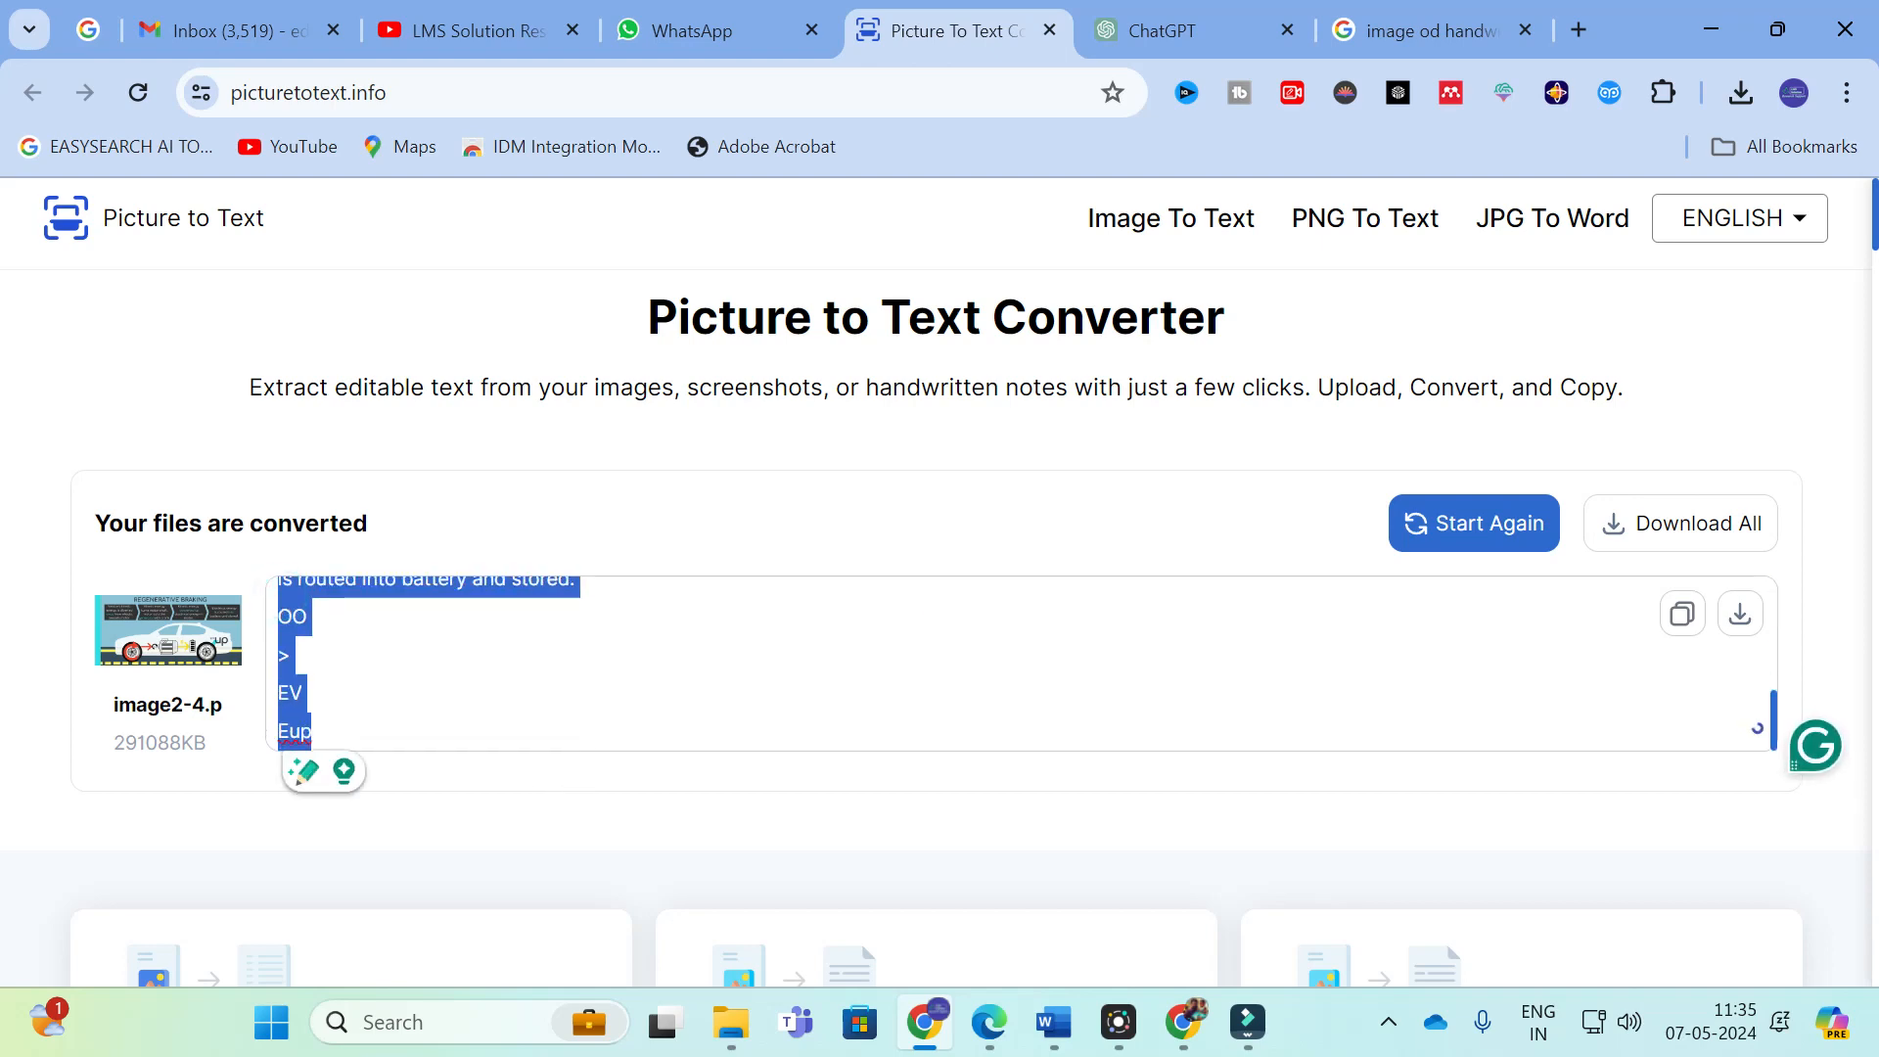
pyautogui.scroll(-5, 491, 621)
pyautogui.scroll(5, 491, 621)
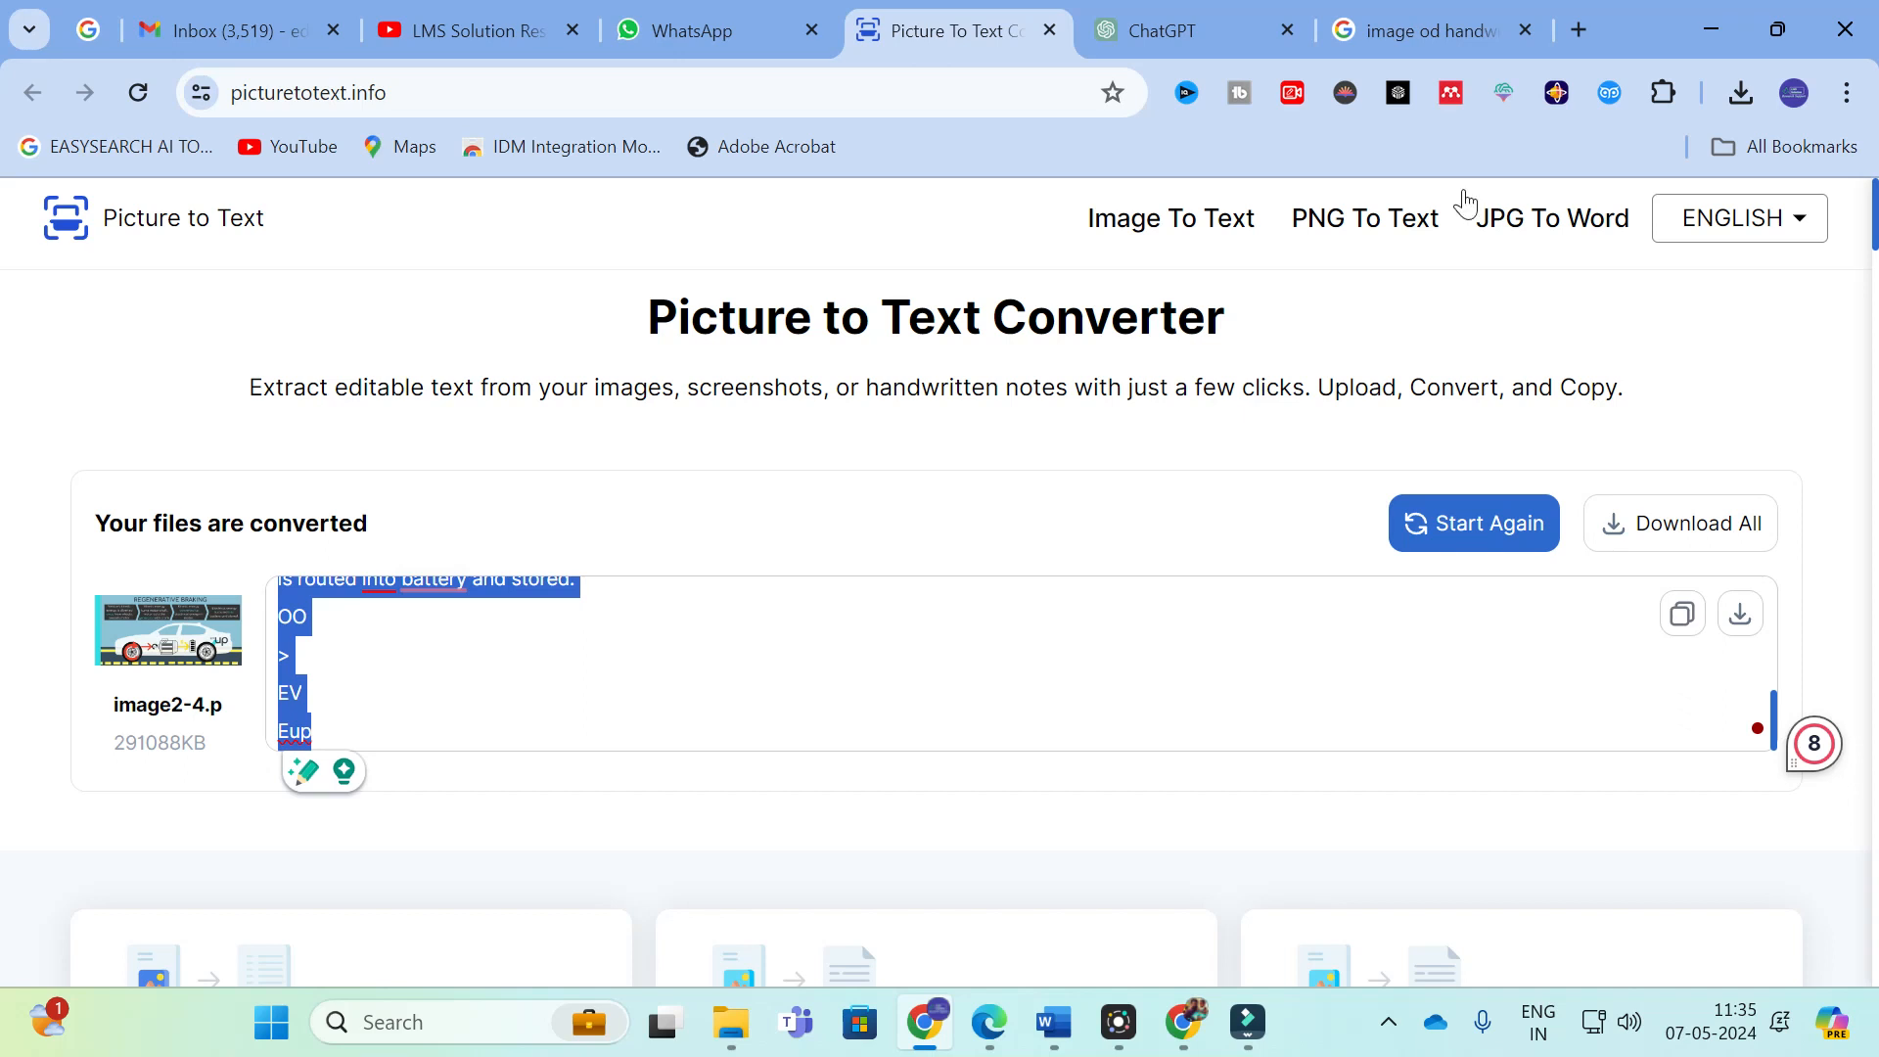
# Step: Open the converter site's language list and look through the available languages without changing from English
pyautogui.click(1740, 217)
pyautogui.scroll(-1, 1724, 334)
pyautogui.scroll(1, 1725, 334)
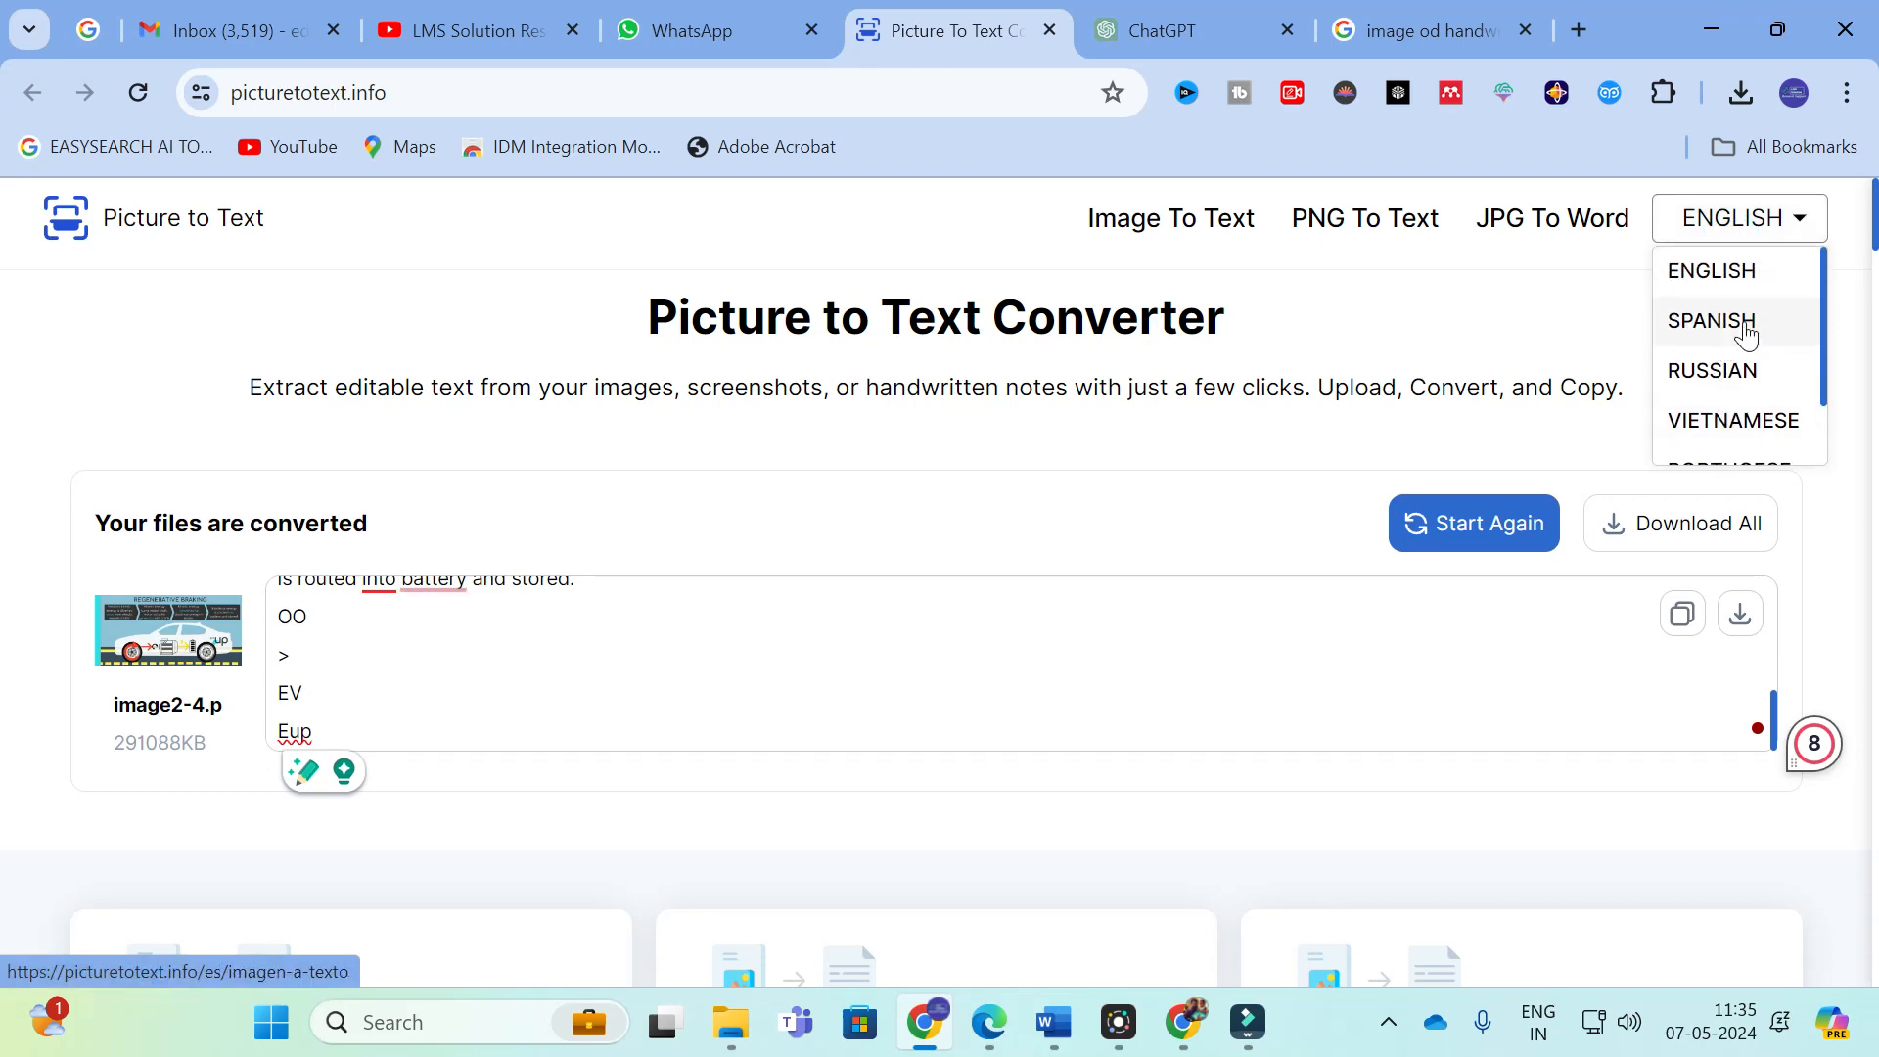
pyautogui.scroll(-1, 1742, 396)
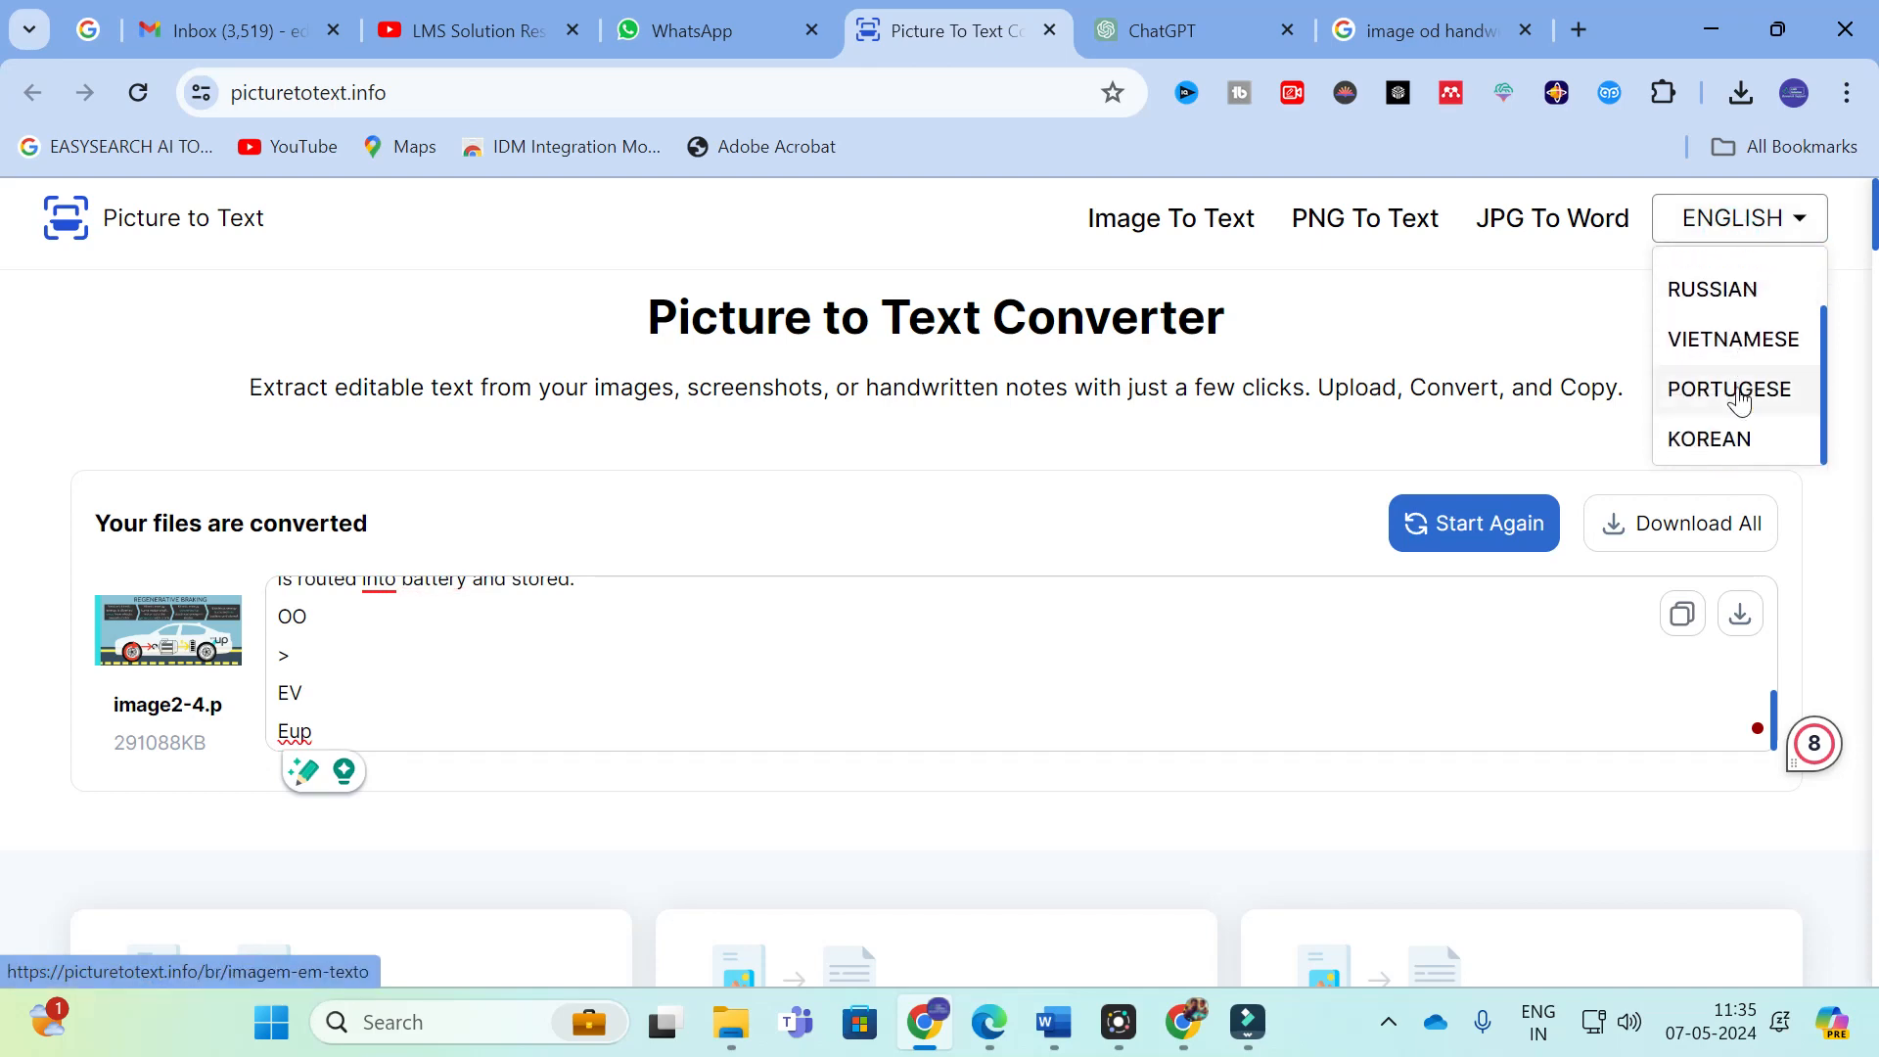
pyautogui.scroll(-3, 1740, 401)
pyautogui.scroll(5, 1747, 391)
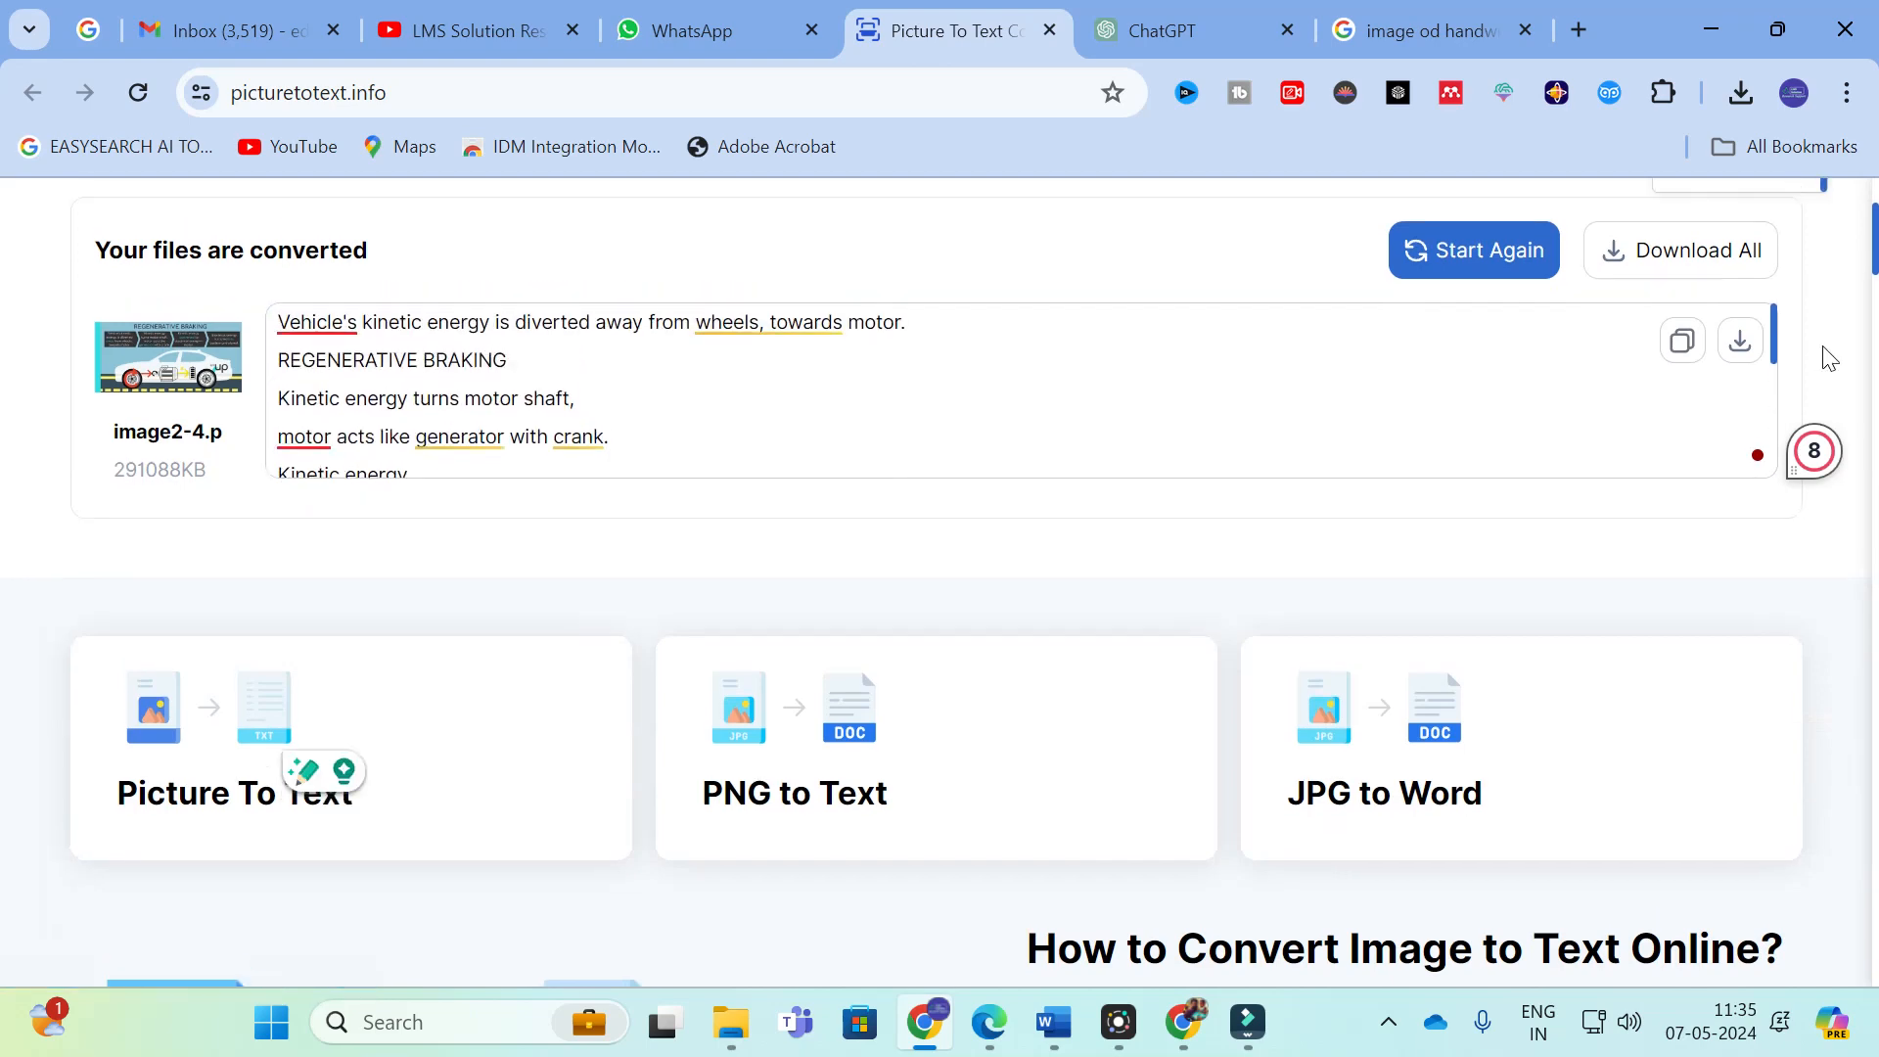
pyautogui.scroll(3, 1830, 359)
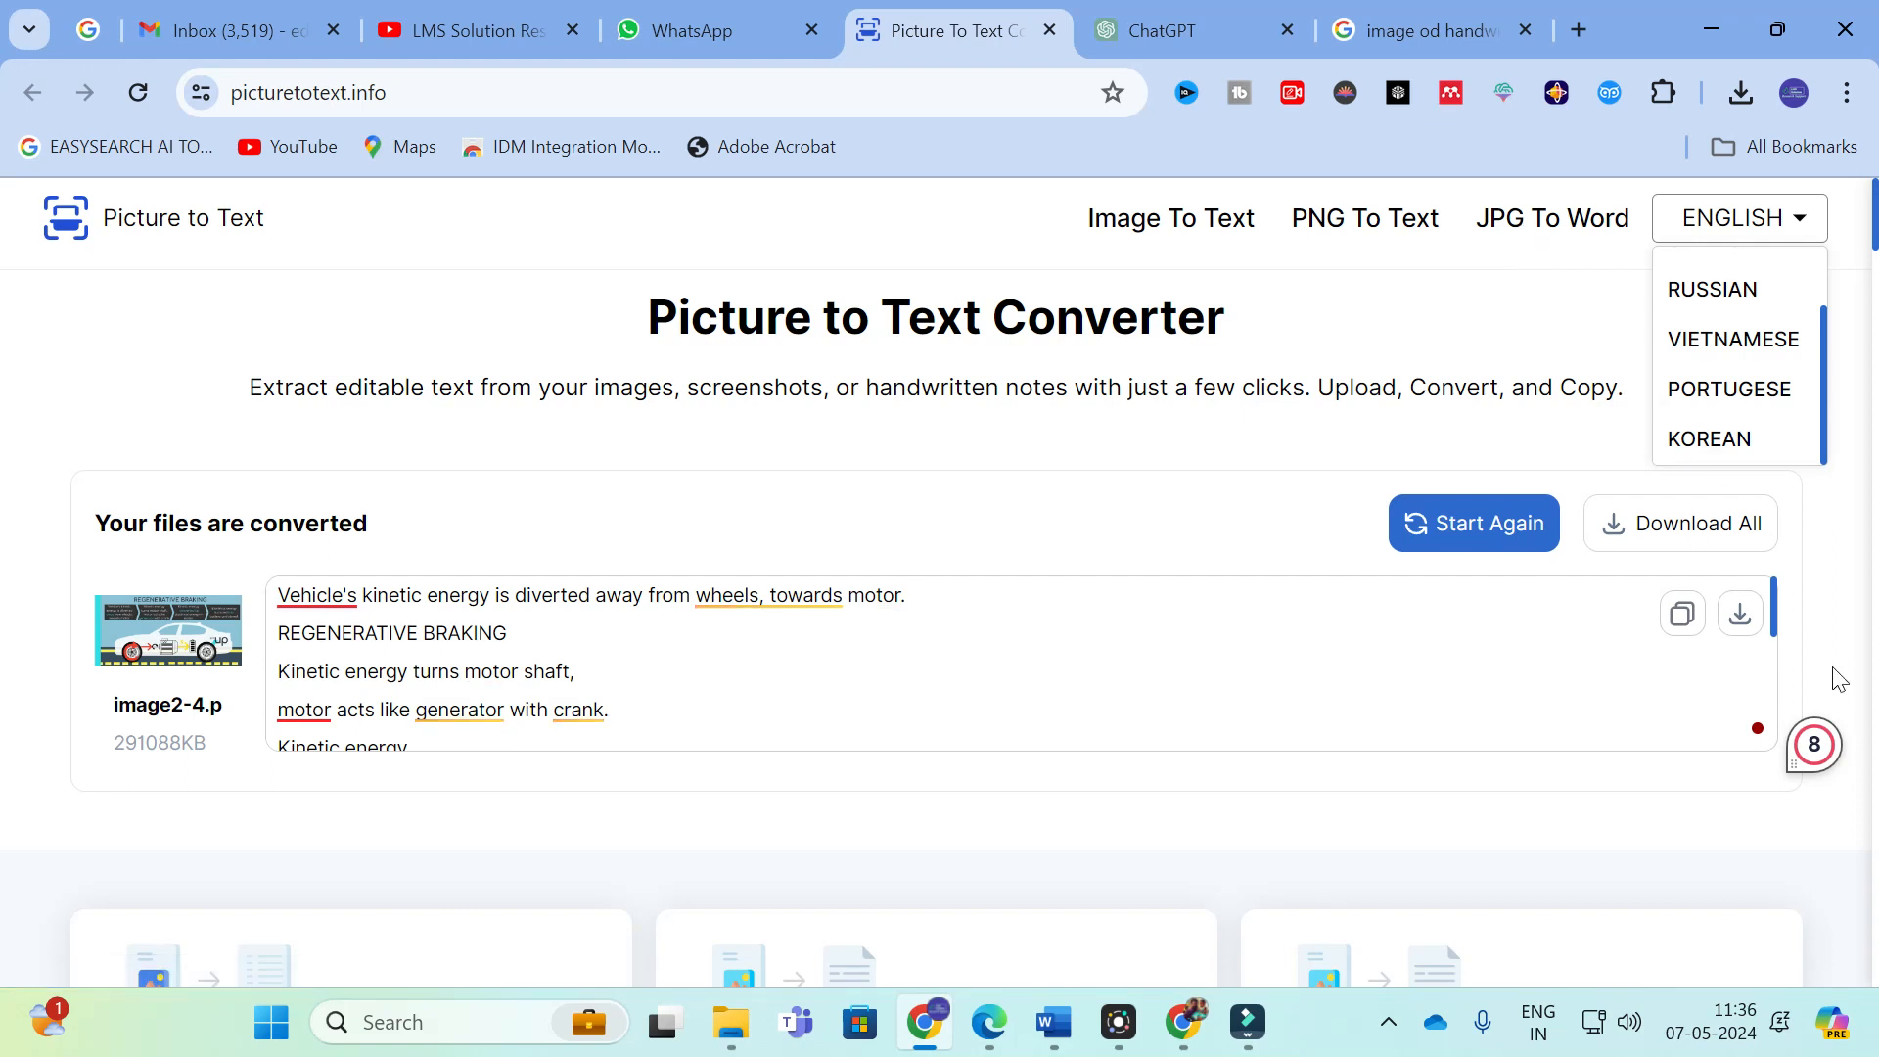
# Step: Check the download option for the text extracted from image2-4
pyautogui.click(1742, 615)
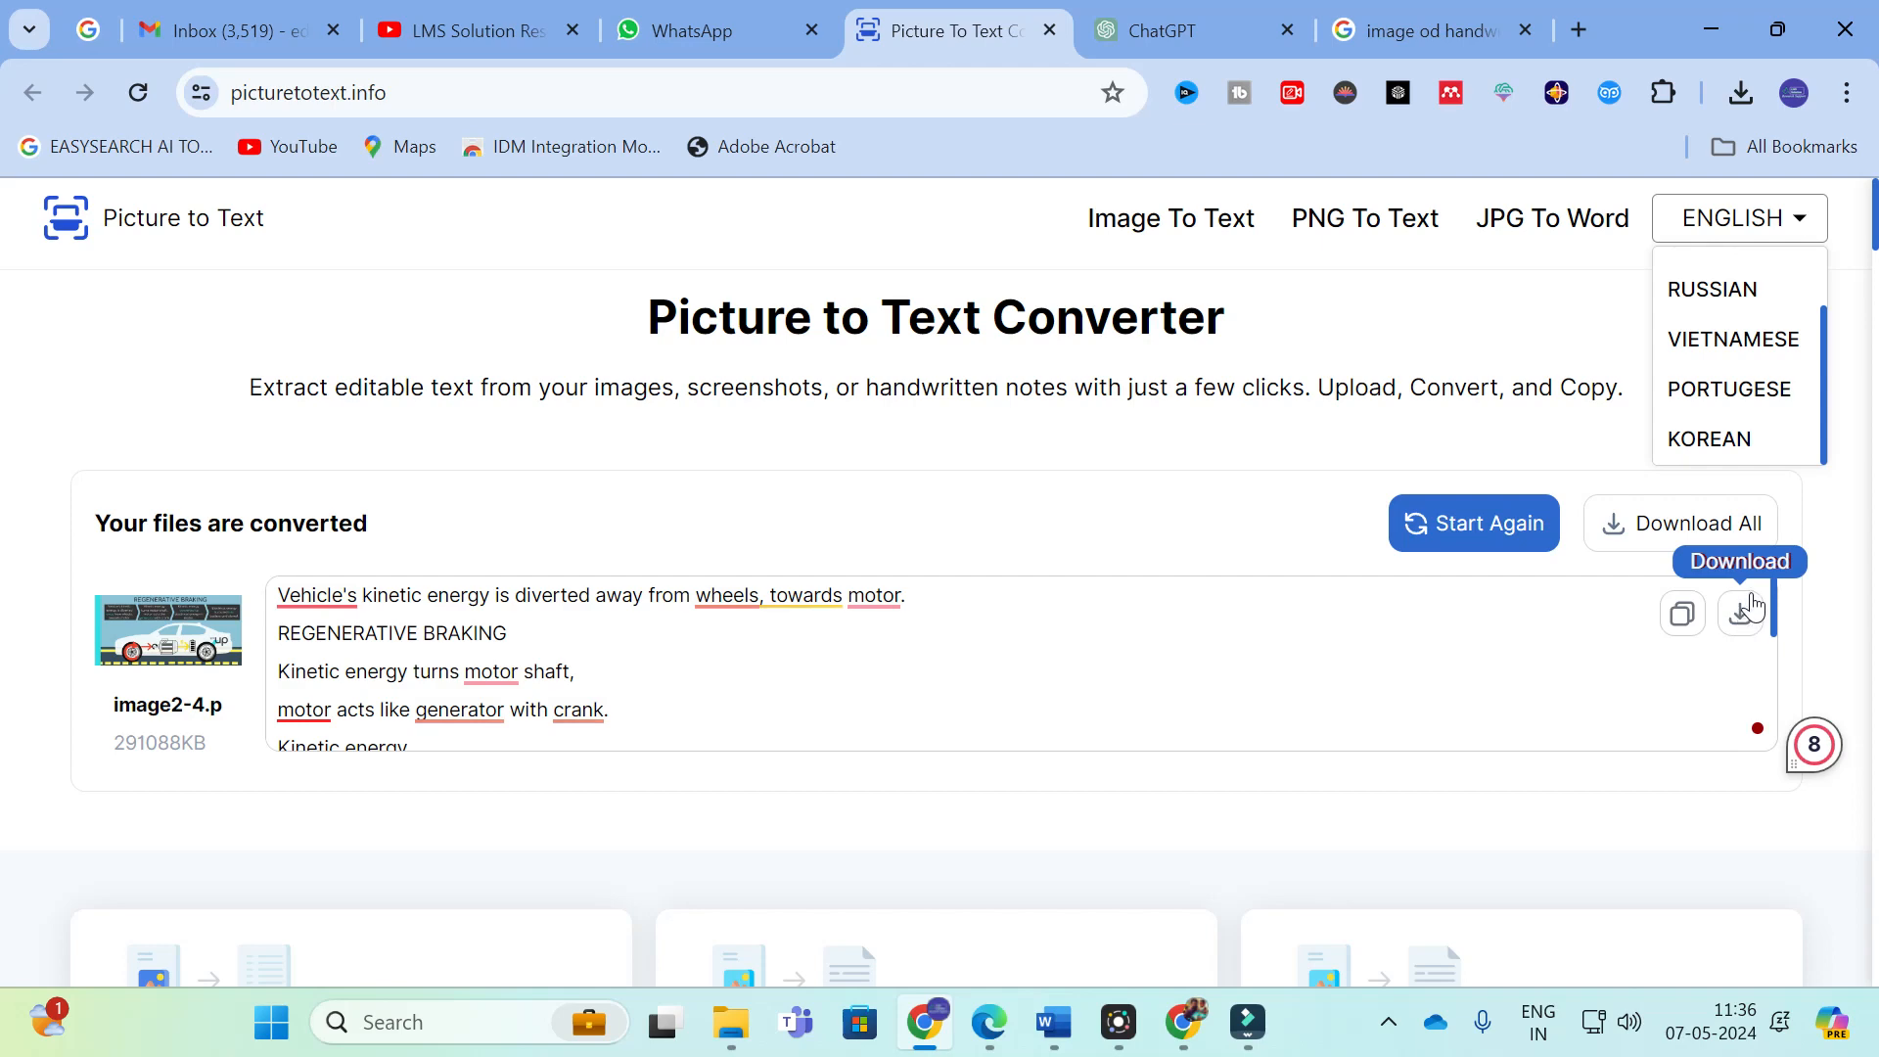
pyautogui.scroll(-1, 1781, 568)
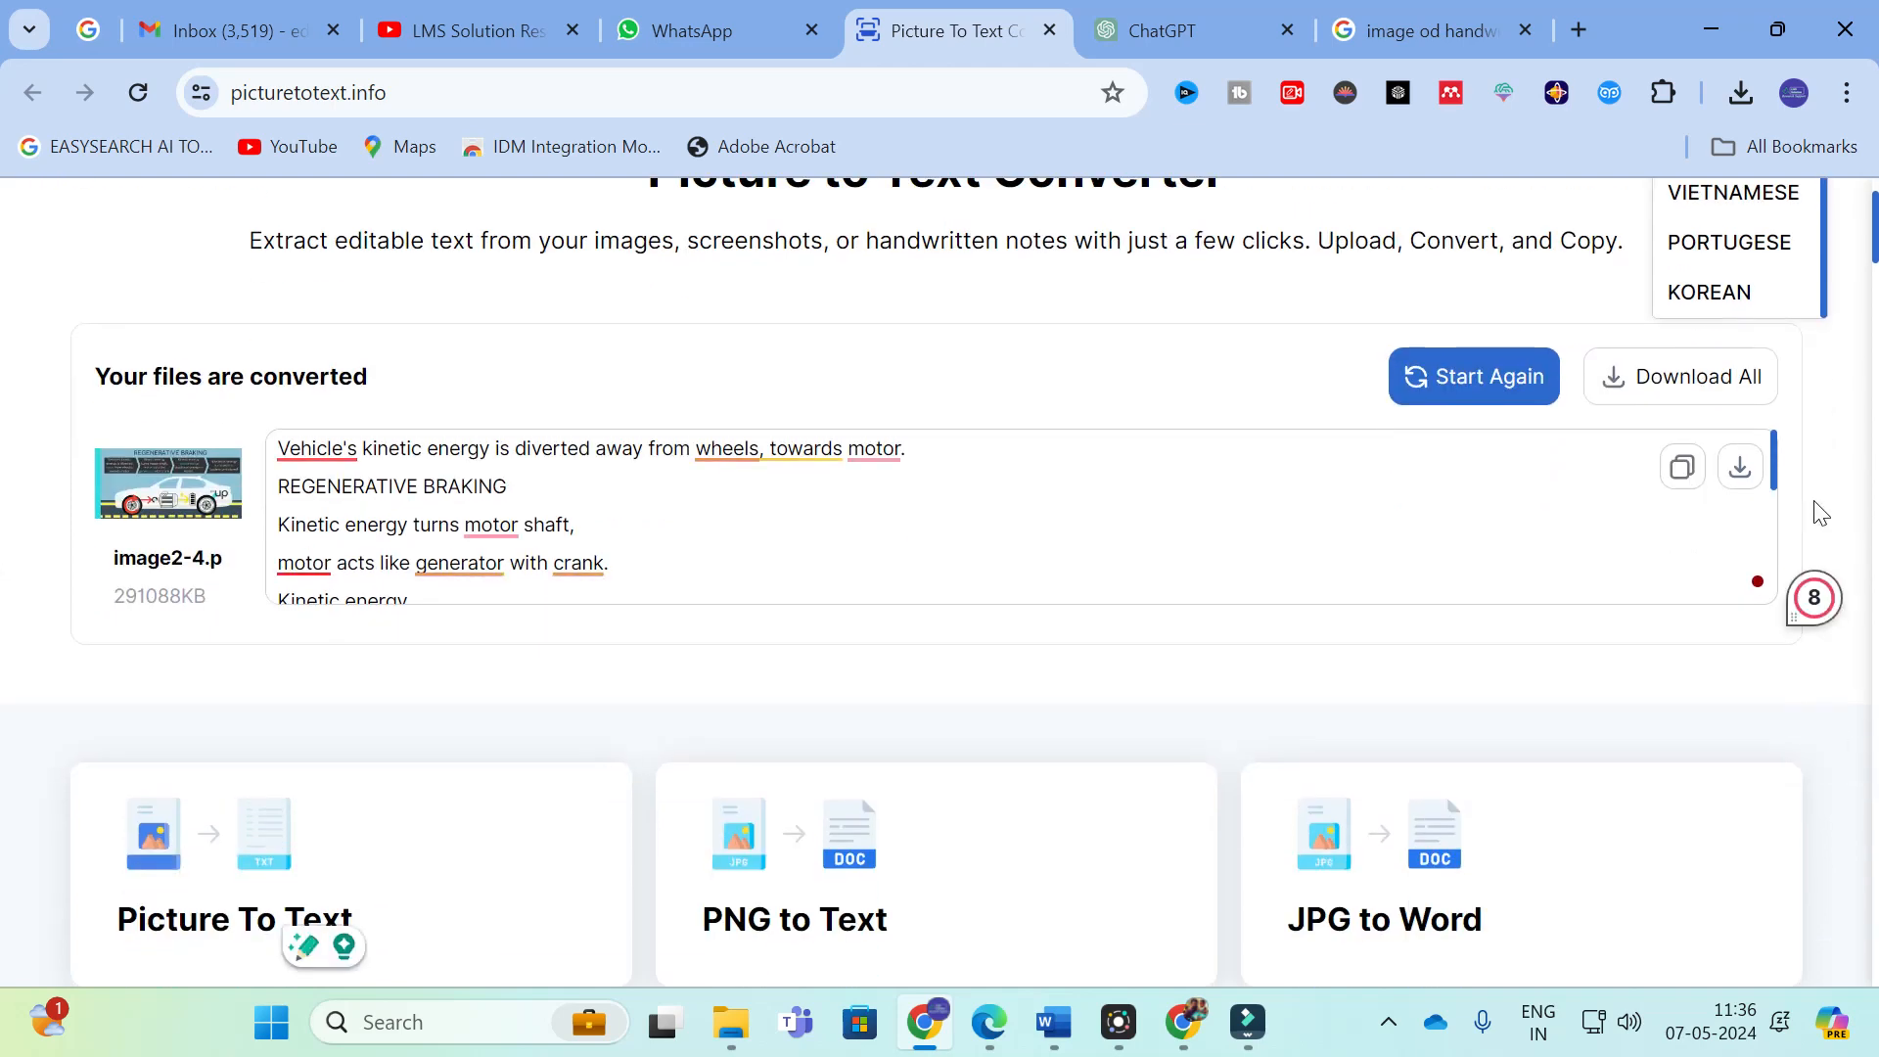
pyautogui.scroll(1, 1801, 504)
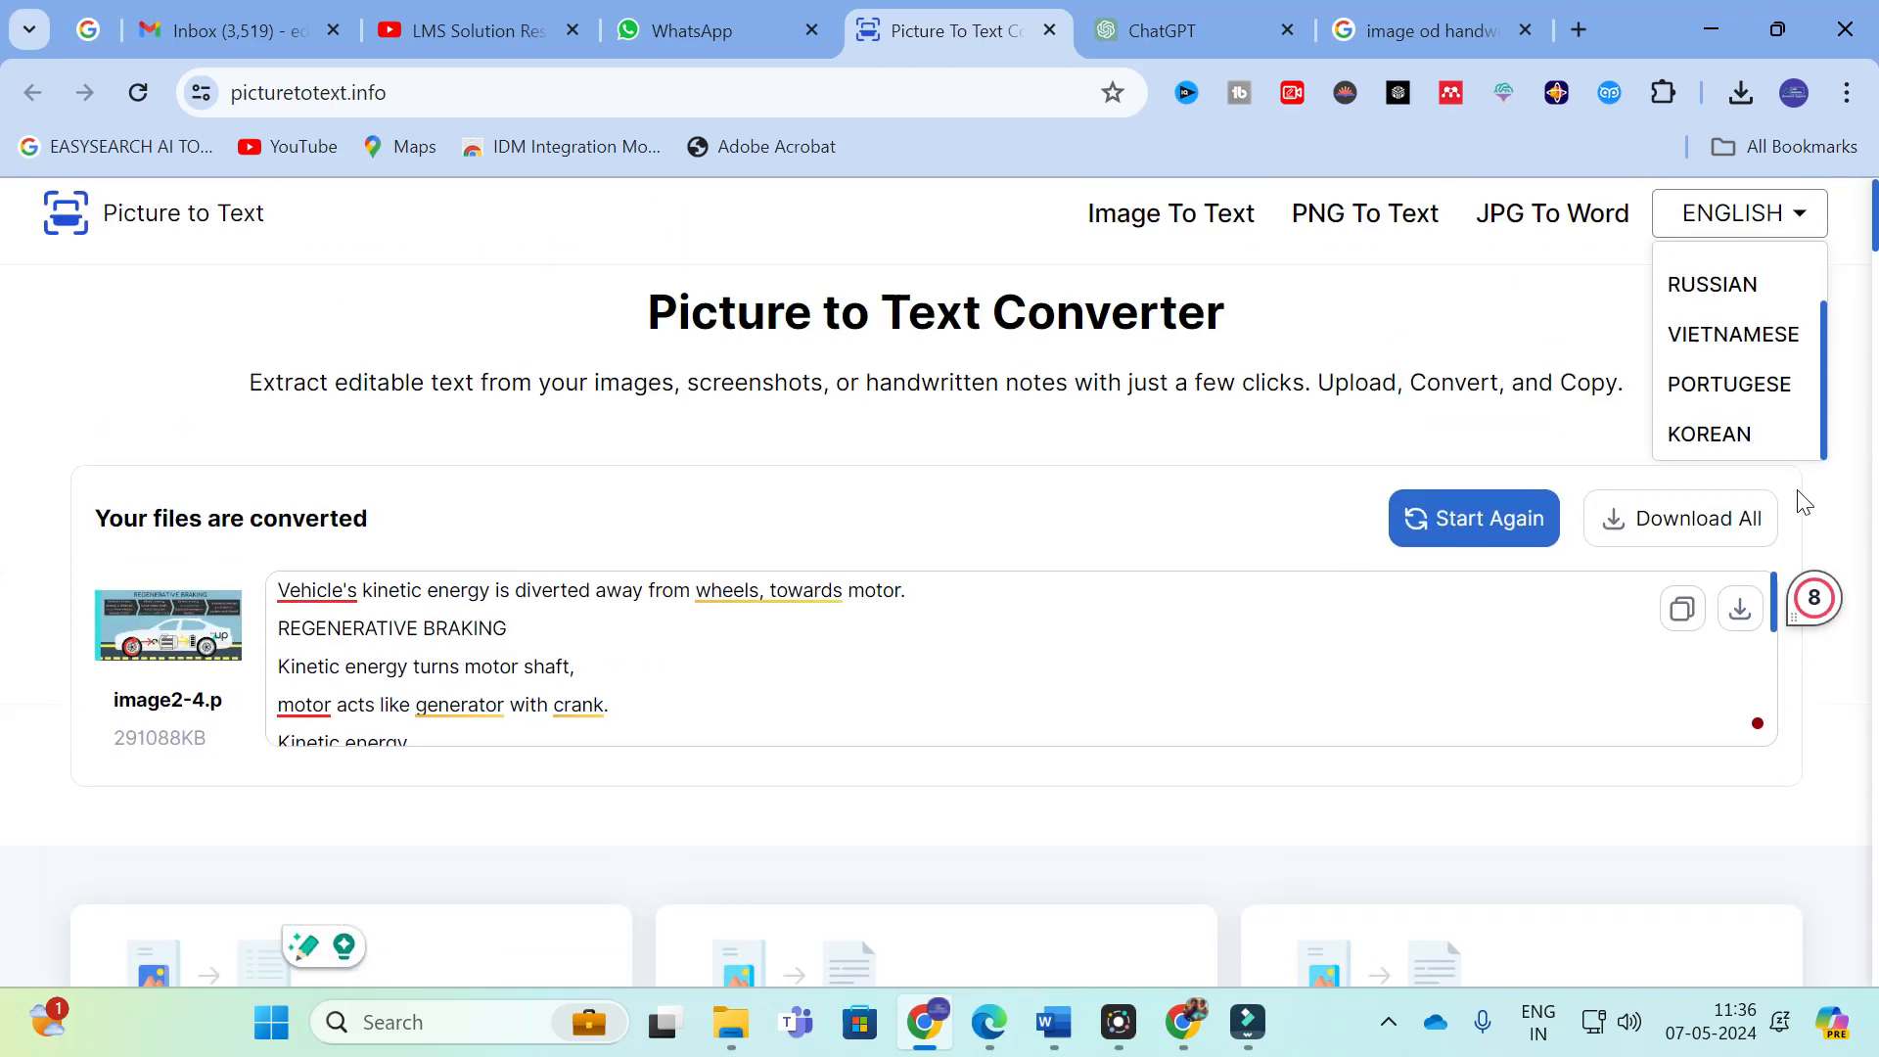